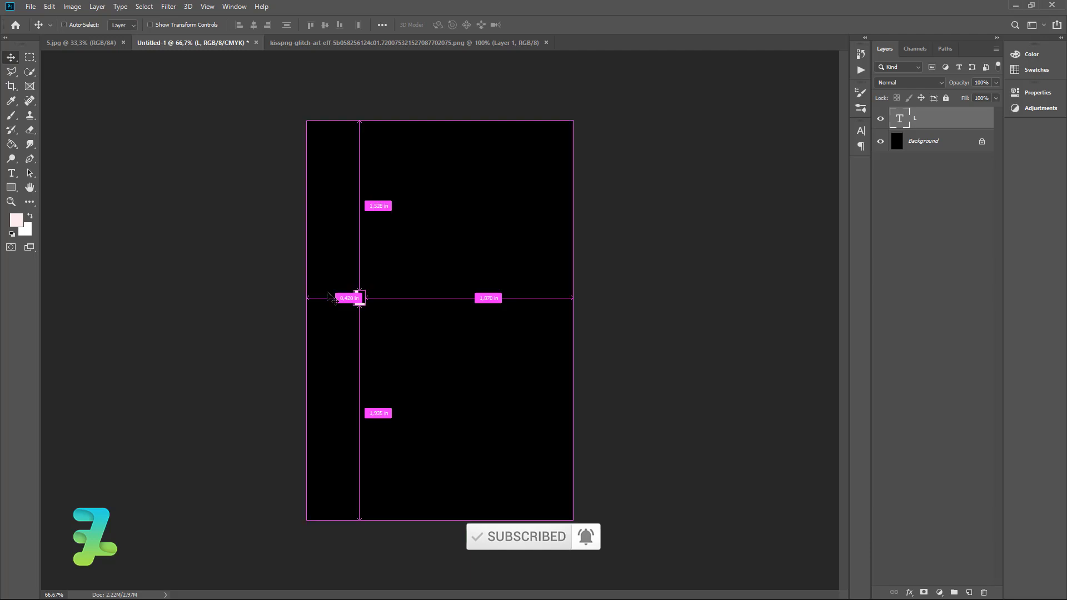
Step: Duplicate the L text layer, place the copy directly beside the original, and change its letter to O
key(ctrl+j)
drag(364, 305, 376, 308)
double_click(898, 120)
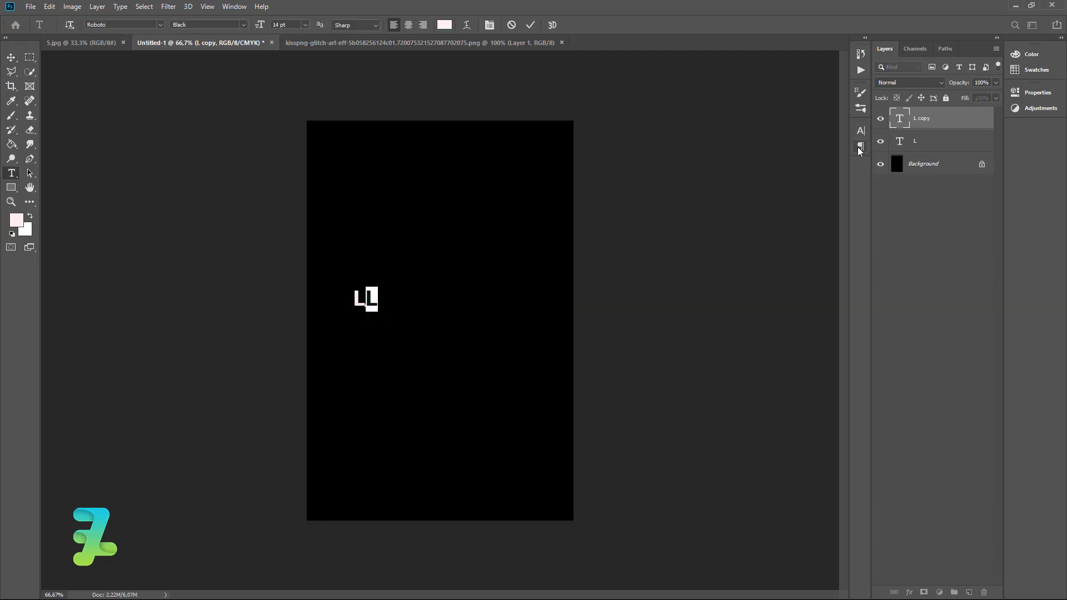
text(O)
click(11, 57)
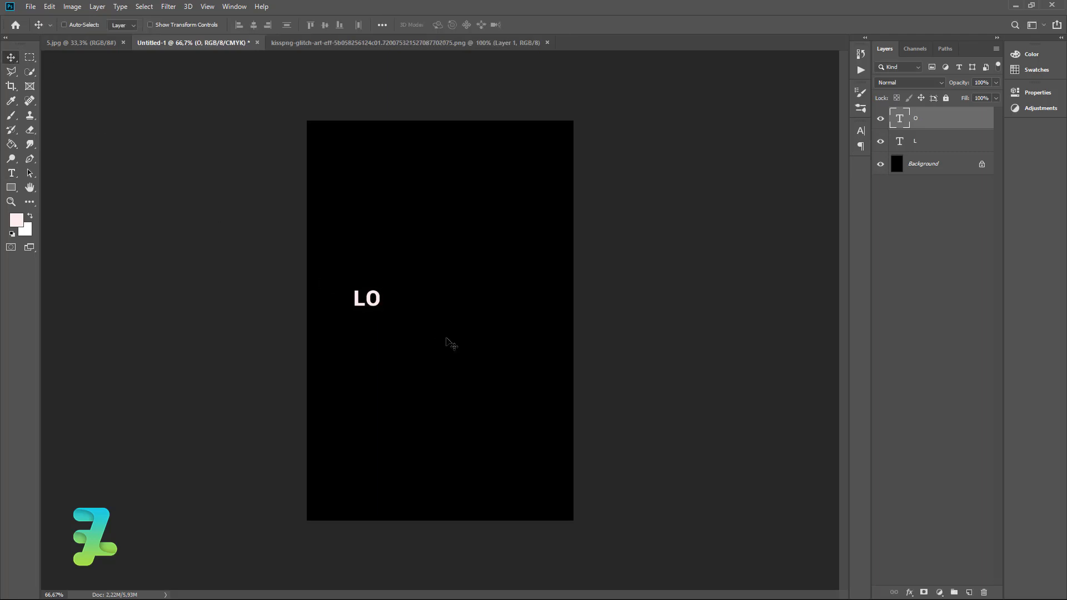
Step: Duplicate the O text layer, place the copy beside it, and change its letter to V
key(ctrl+j)
drag(383, 309, 391, 309)
double_click(900, 120)
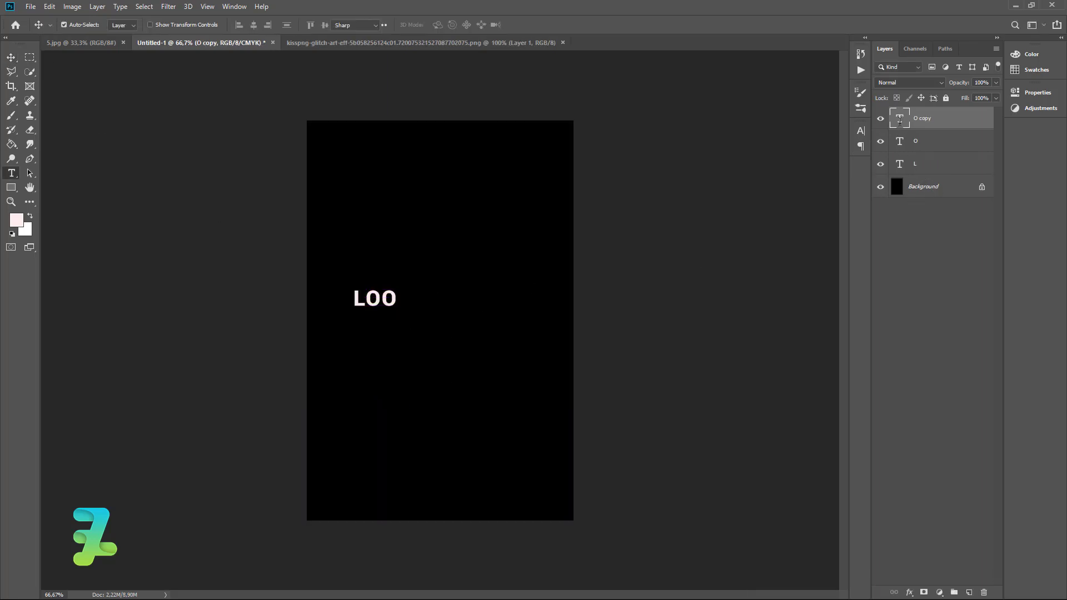
text(B)
key(BackSpace)
text(V)
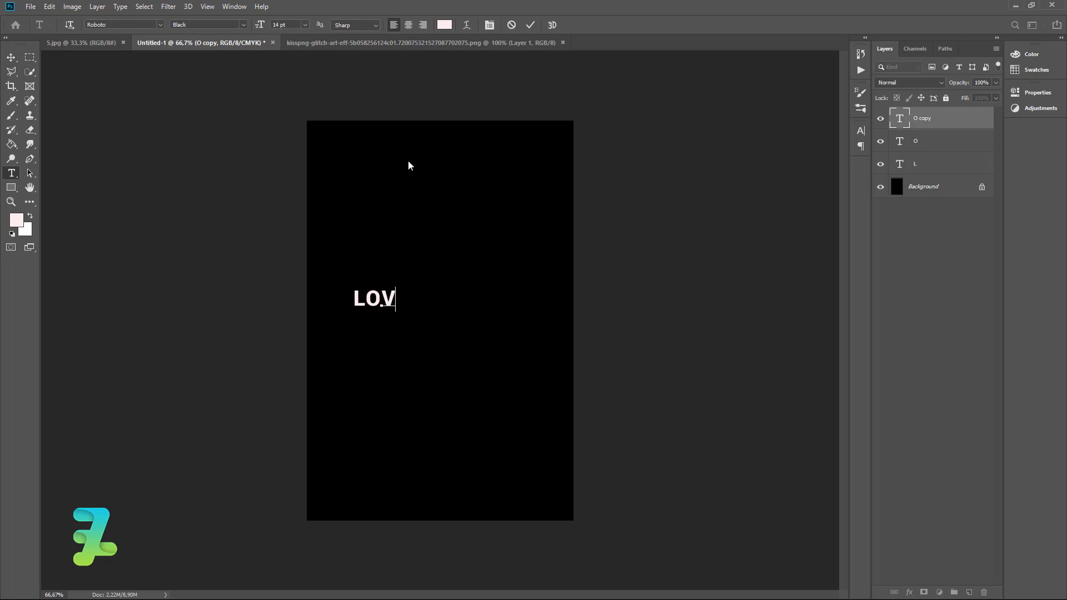
click(11, 58)
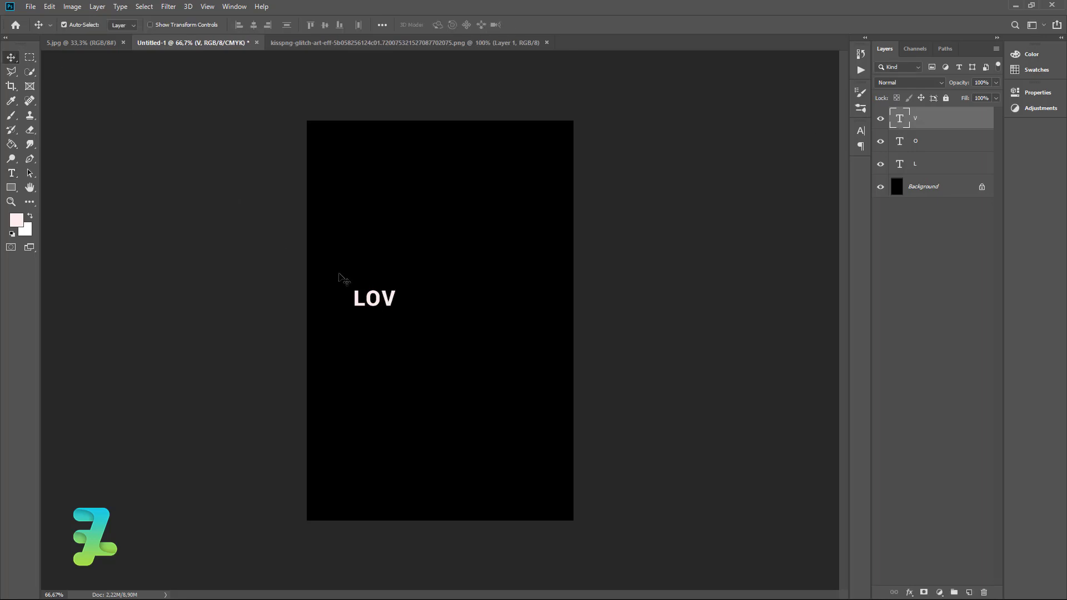
Step: Duplicate the V text layer, place the copy beside it, and change its letter to E
key(ctrl+j)
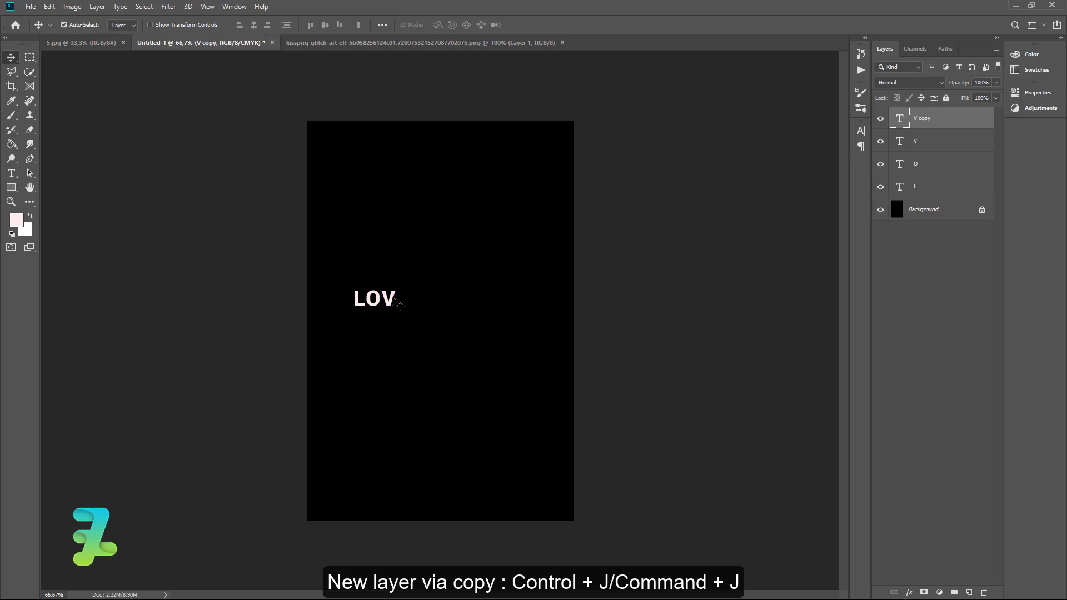
drag(399, 300, 407, 304)
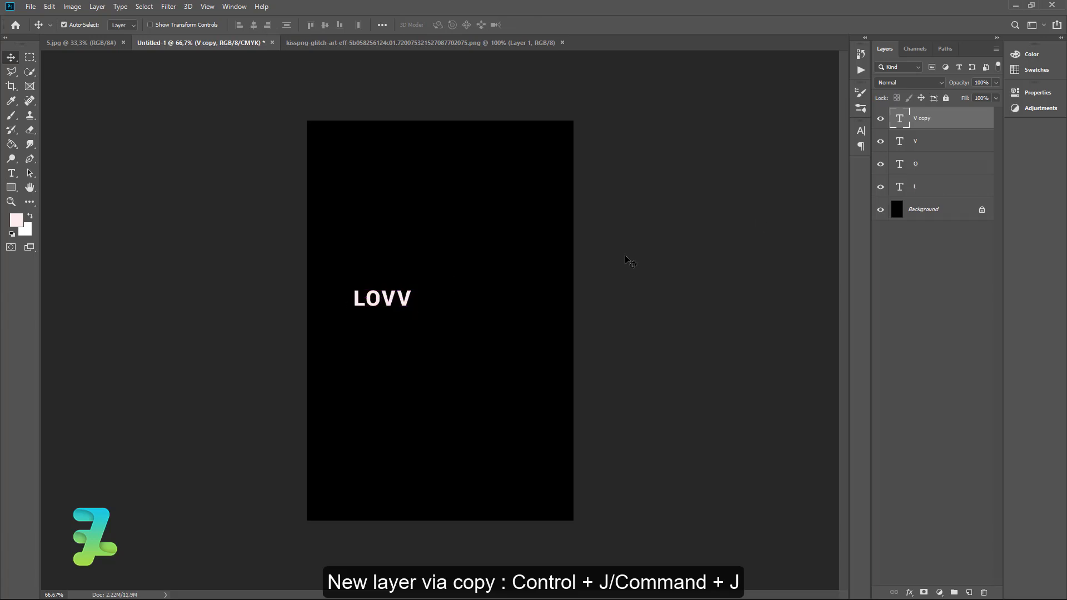
double_click(900, 118)
text(E)
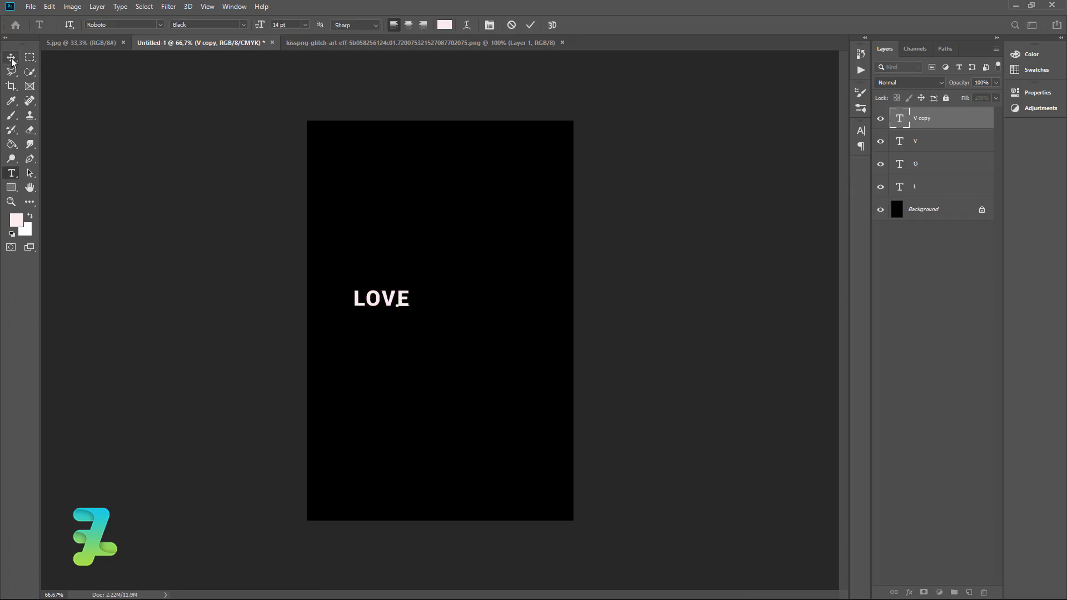
click(11, 57)
Step: Group the four letter layers and scale the word LOVE up to roughly half the canvas width
shift+click(919, 188)
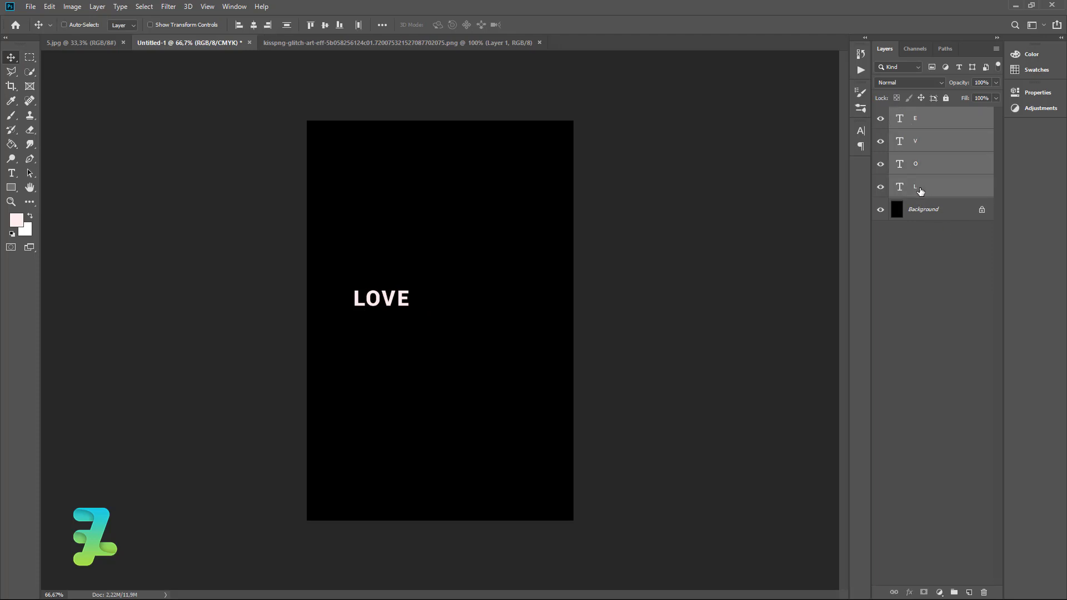
key(ctrl+g)
key(ctrl+t)
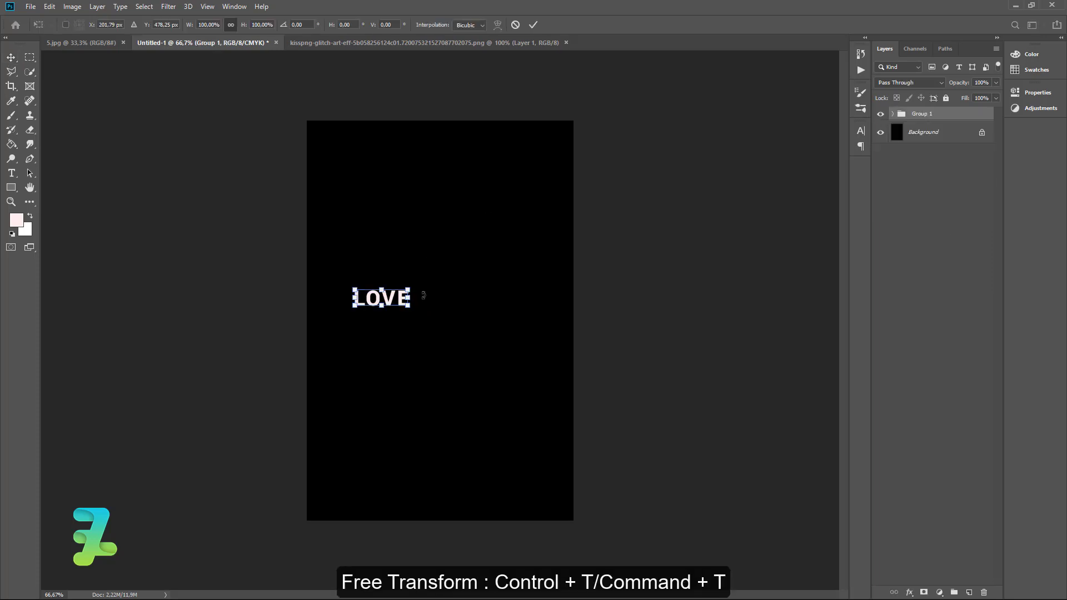
drag(415, 309, 451, 340)
click(12, 58)
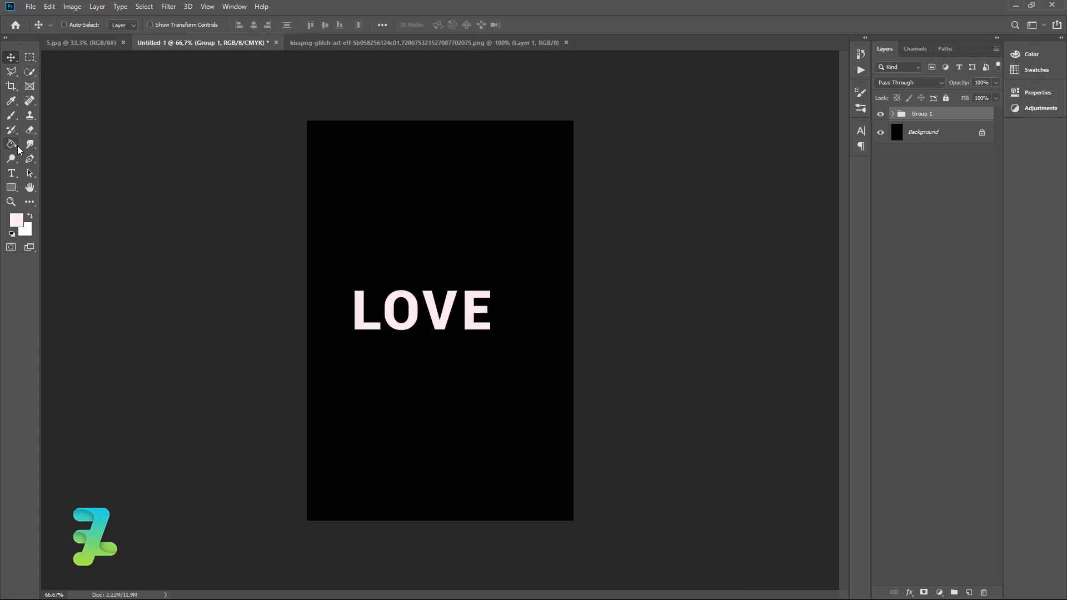
Step: Set the fill of the O and V text layers in the group to 0%
key(ctrl+plus)
key(ctrl+plus)
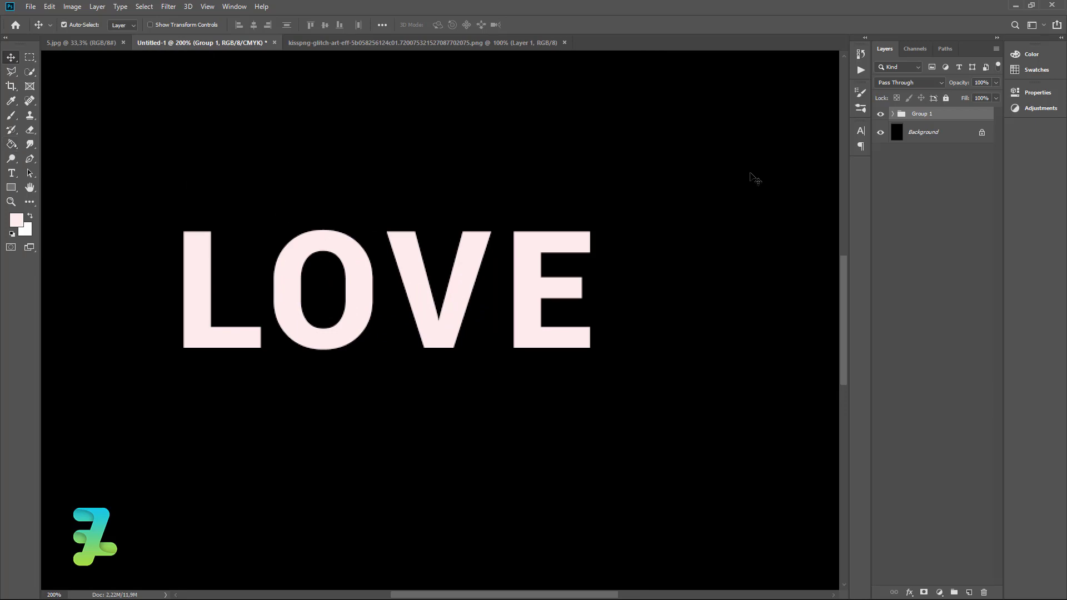
click(894, 114)
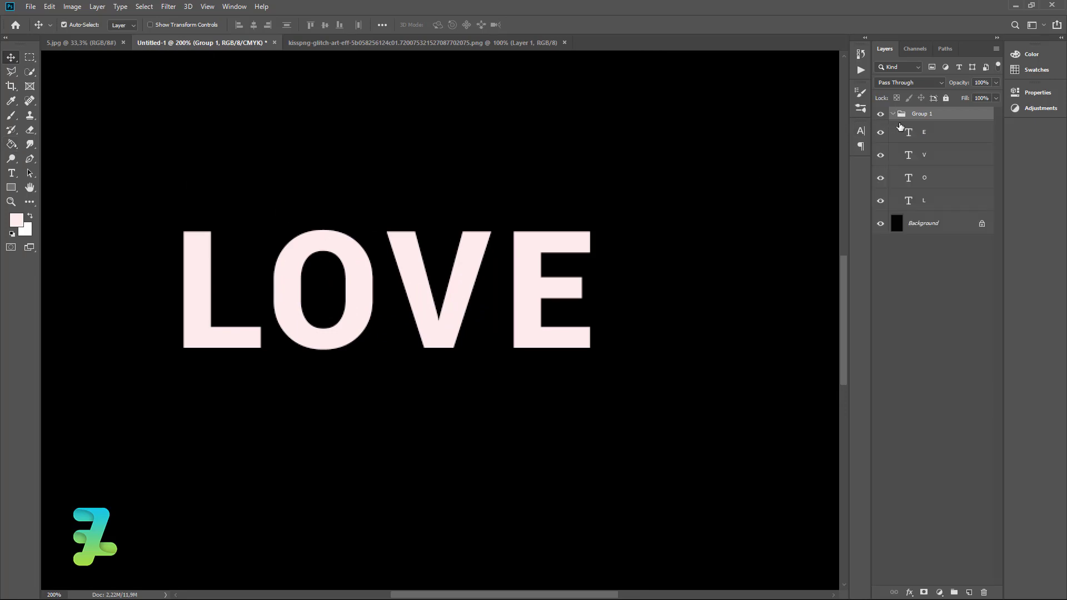
click(940, 177)
ctrl+click(939, 155)
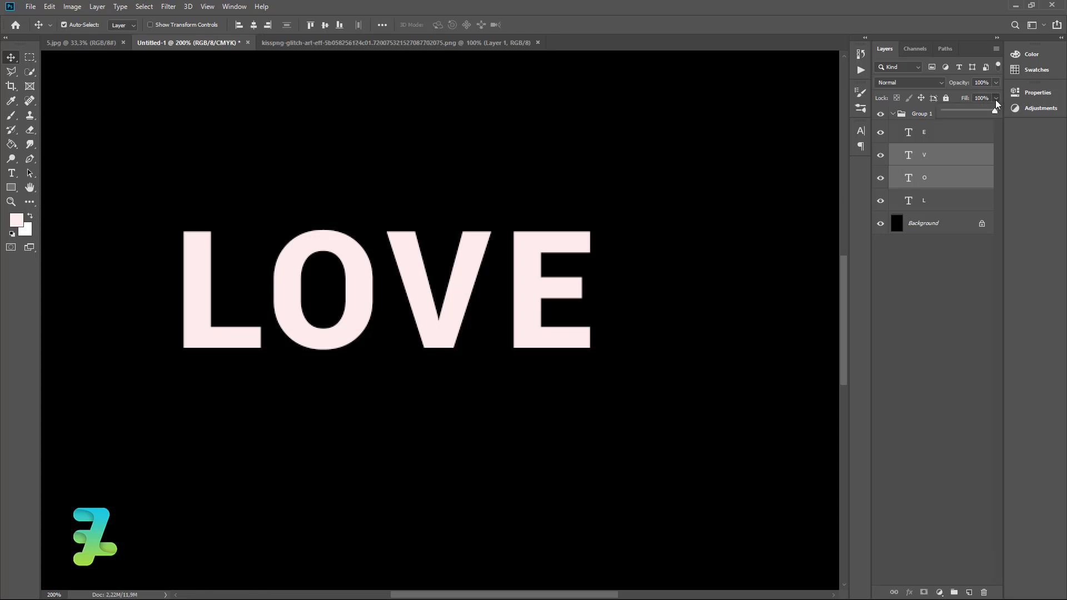
drag(970, 112, 899, 136)
Step: Add a 2 px outside Stroke to the V layer, coloured #ffecec as sampled from the letter E
click(949, 159)
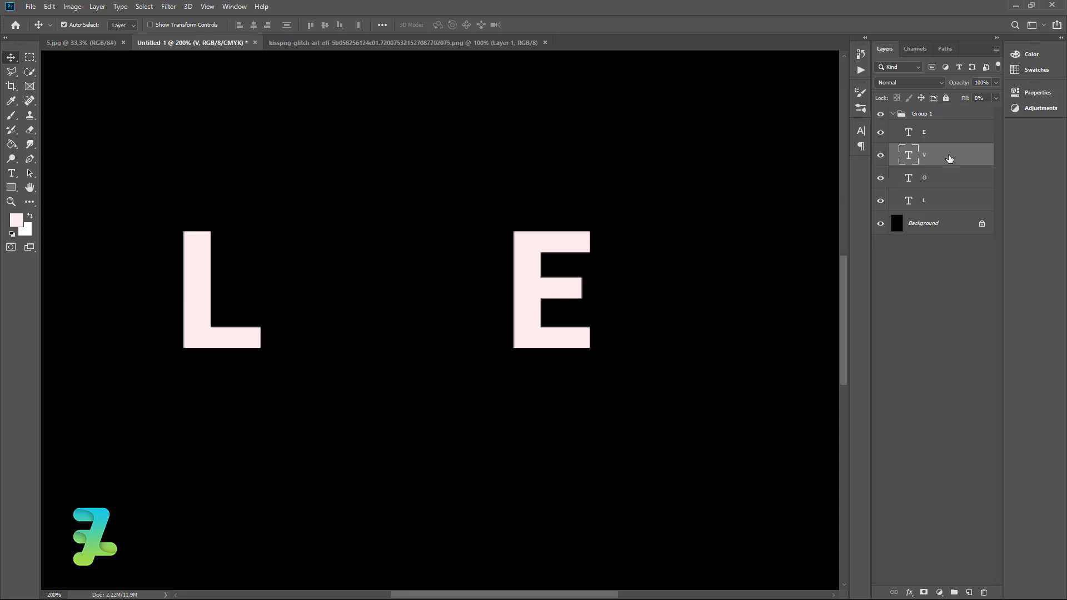
double_click(949, 158)
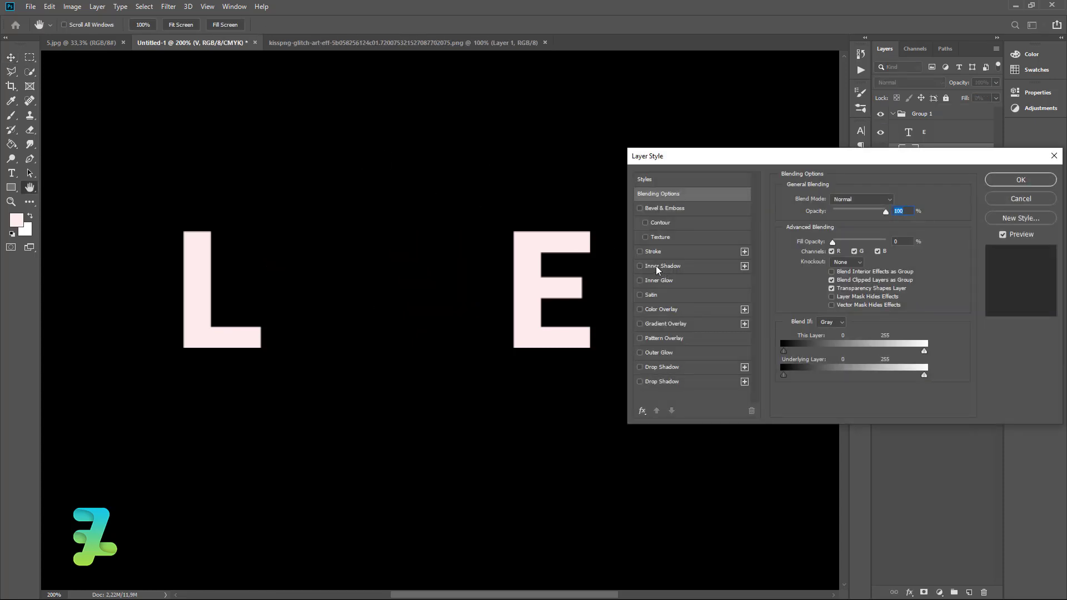
click(639, 251)
click(693, 256)
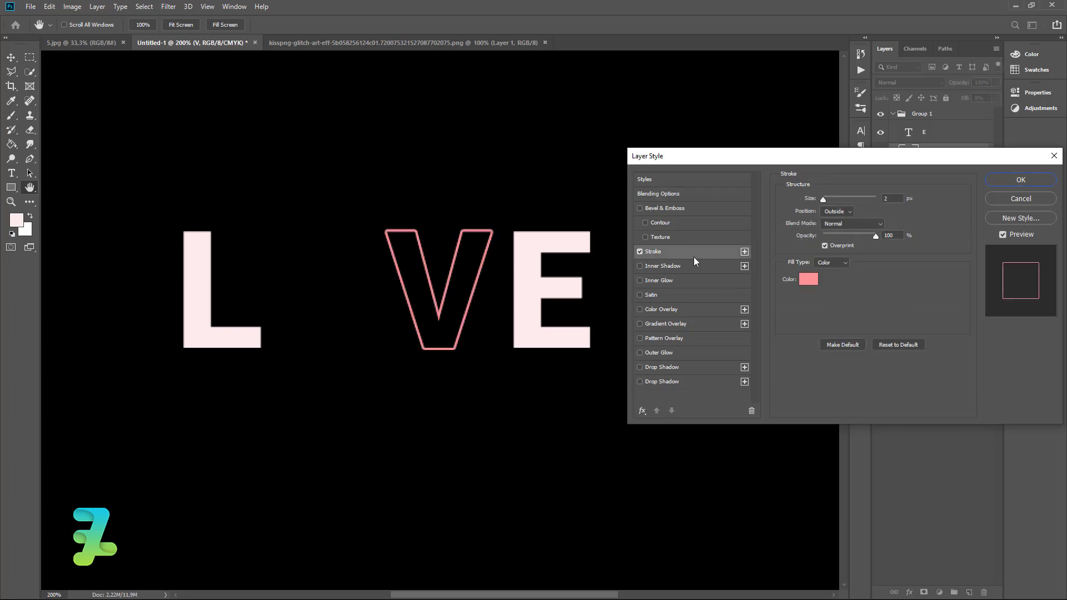
click(808, 282)
click(529, 277)
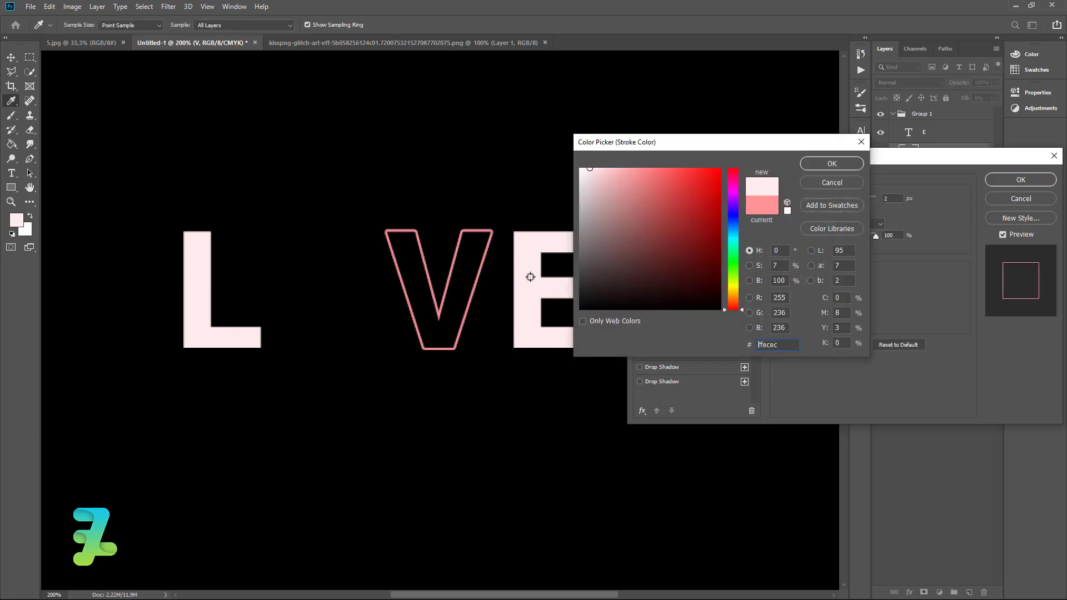
click(808, 167)
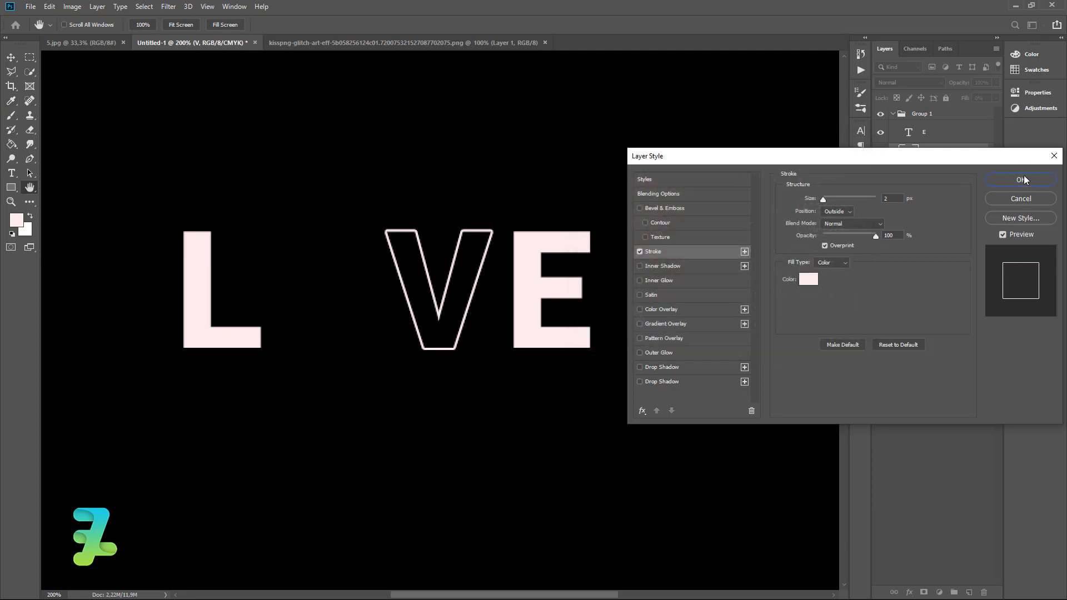
click(992, 180)
Step: Copy the V layer's style onto the O layer and collapse the group
right_click(949, 154)
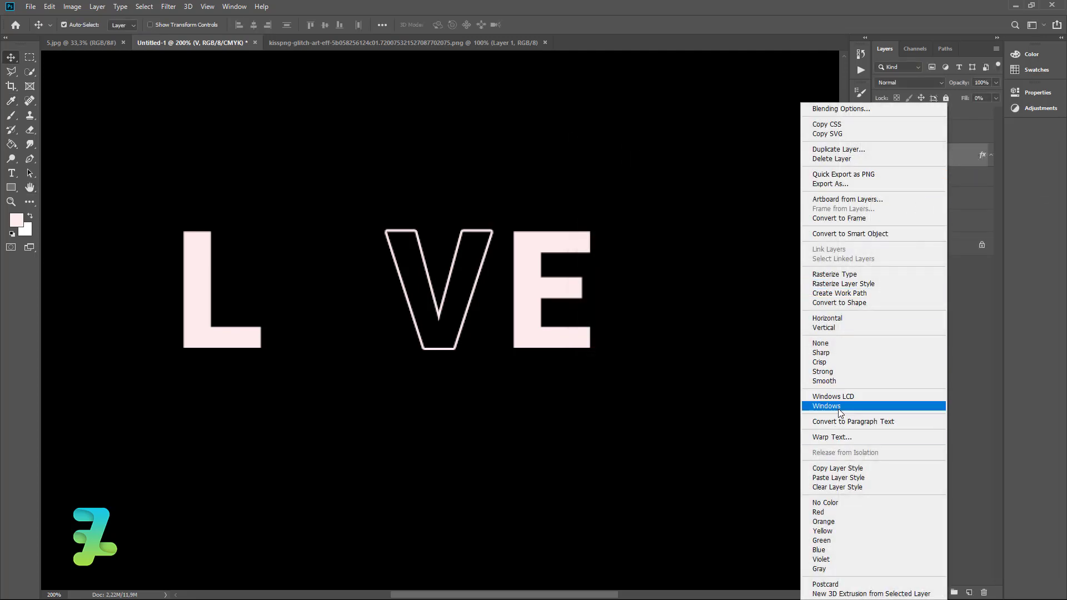
click(836, 468)
right_click(949, 205)
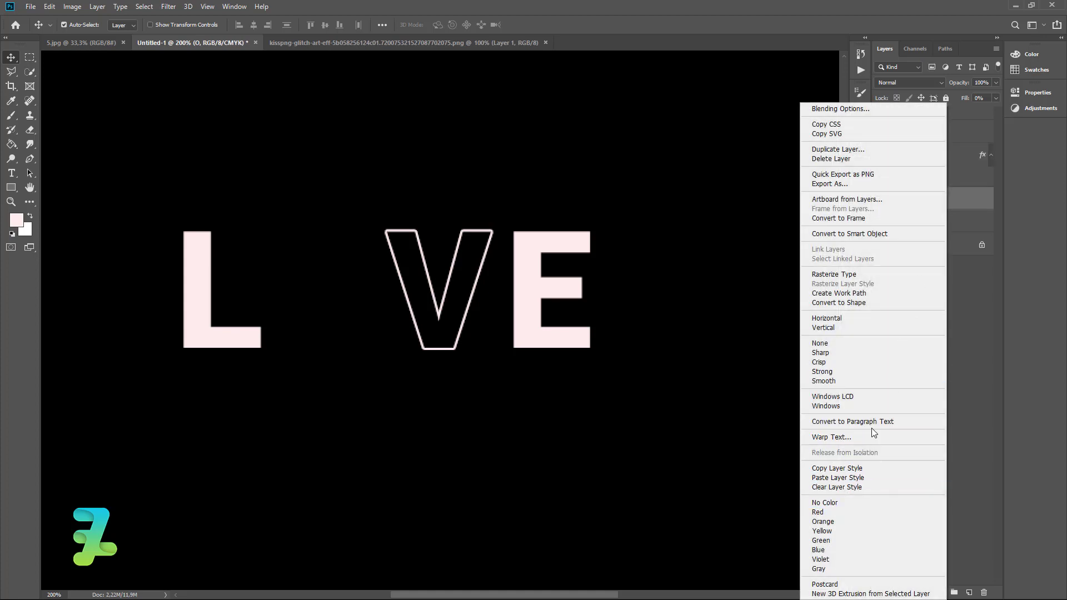
click(852, 478)
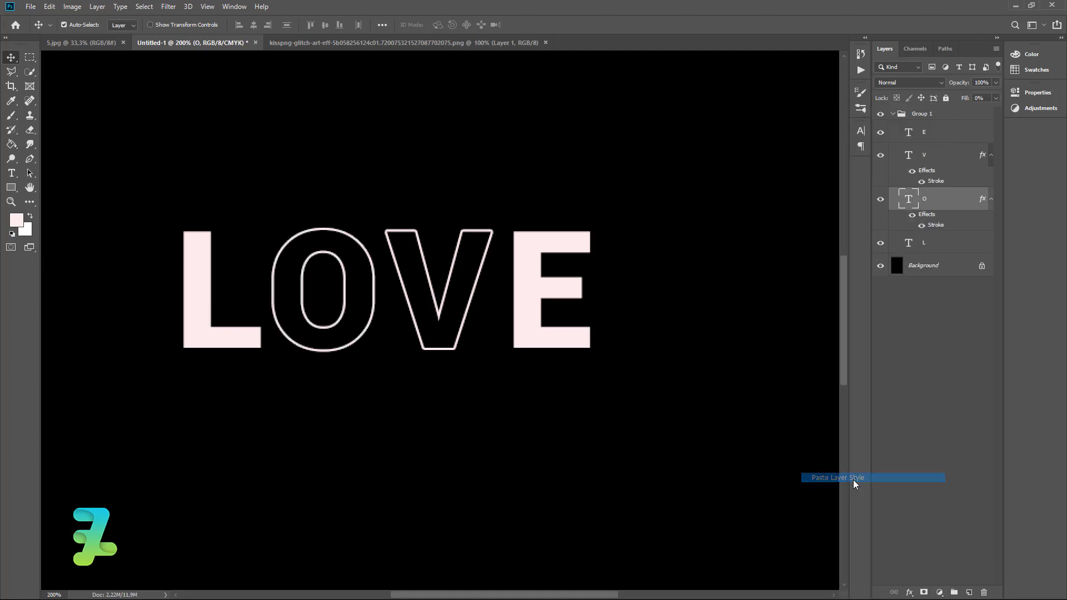
click(890, 114)
click(892, 114)
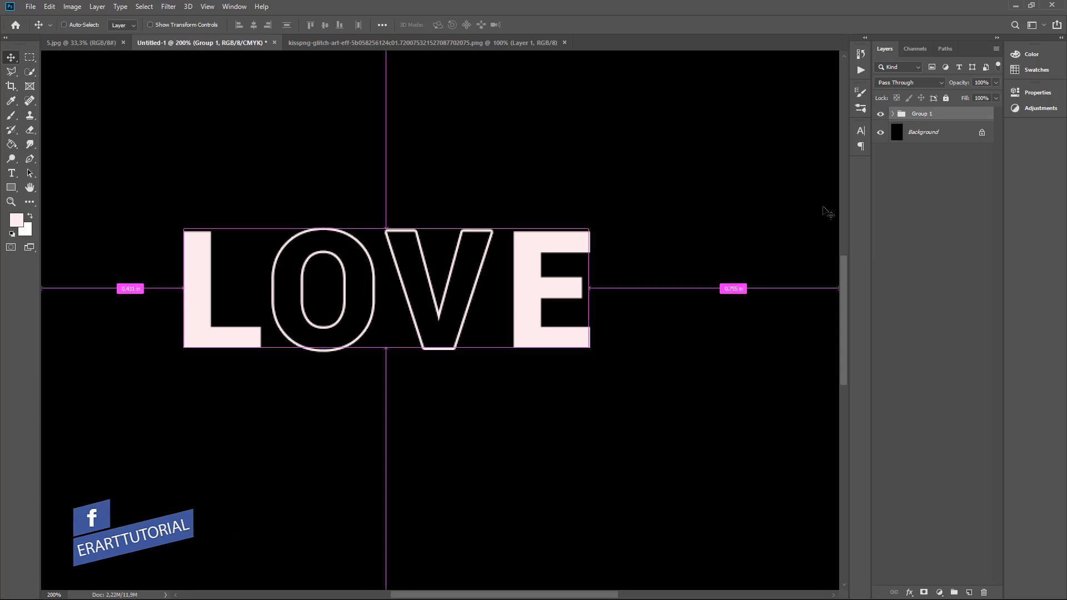
Step: Nudge the letter E to the left, closer to the V
key(ctrl+minus)
key(ctrl+minus)
key(ctrl+plus)
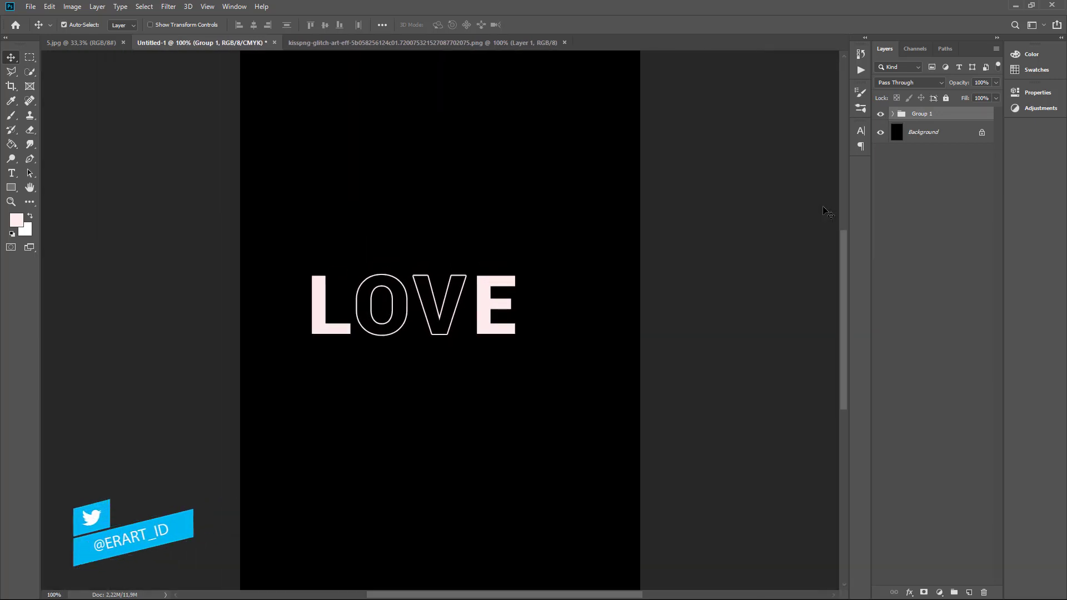
click(892, 114)
click(892, 114)
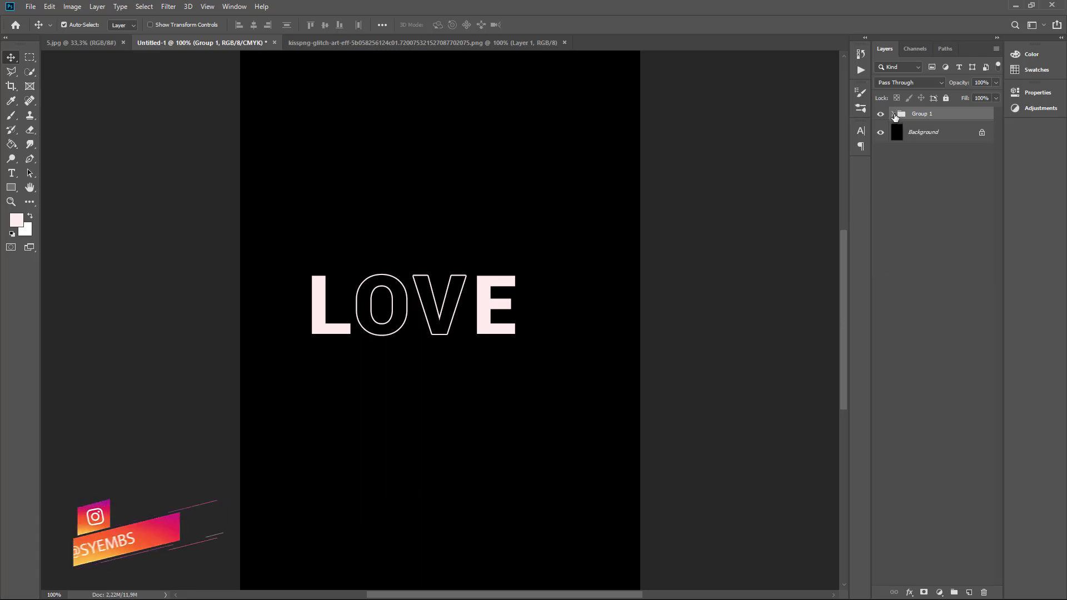
click(892, 114)
click(911, 142)
key(Left)
key(Left)
key(Left)
key(Left)
key(Left)
key(Left)
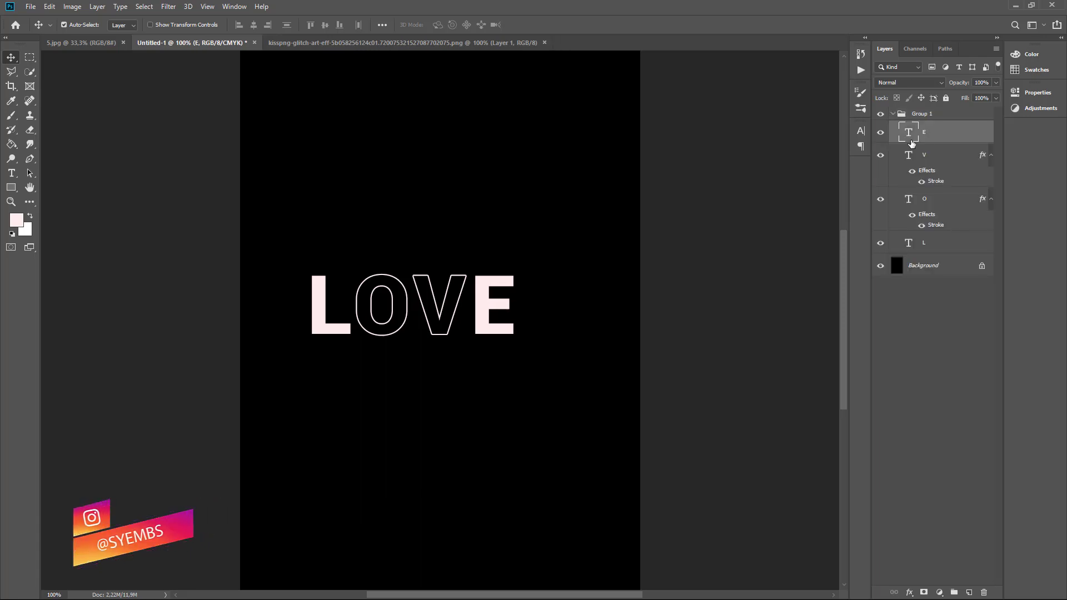
key(Left)
key(Left)
key(Left)
key(Left)
key(Left)
key(Left)
key(Left)
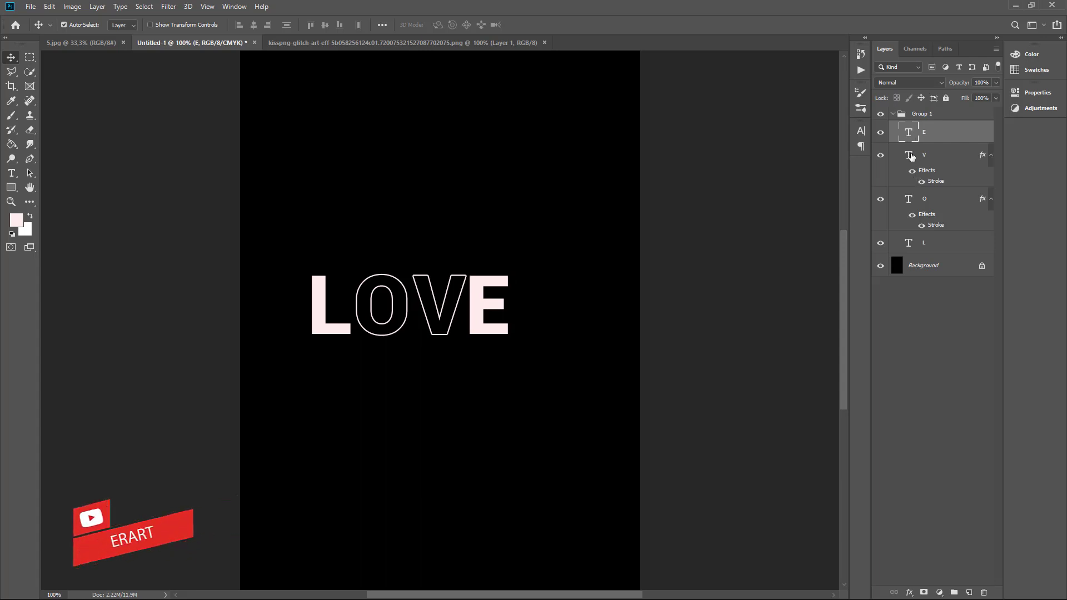
Step: Nudge the V and E together to the left, closer to the O
shift+click(912, 158)
key(Left)
key(Left)
key(Left)
key(Left)
key(Left)
key(Left)
key(Left)
key(Left)
key(Left)
key(Left)
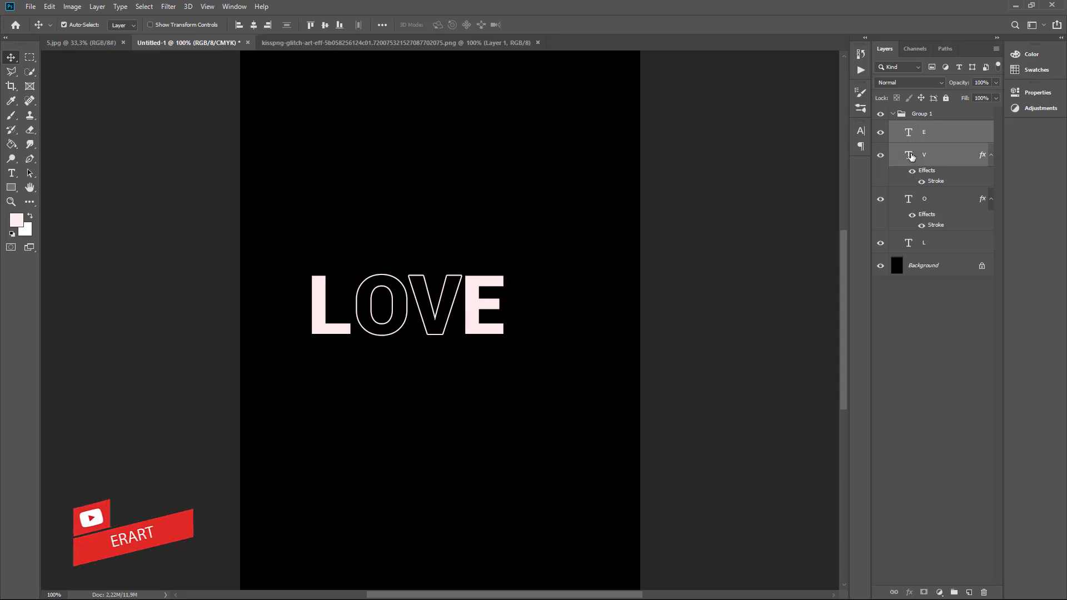
Step: Nudge the O, V and E together to the left, closer to the L, and collapse the group
shift+click(909, 201)
key(Left)
key(Left)
key(Left)
key(Left)
key(Left)
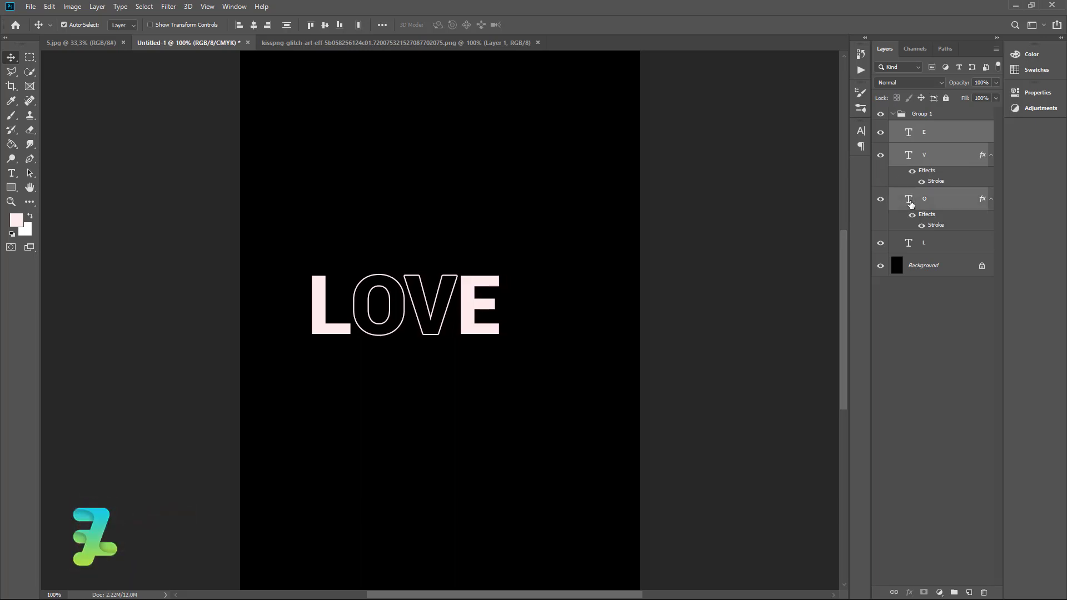
key(Left)
key(Left)
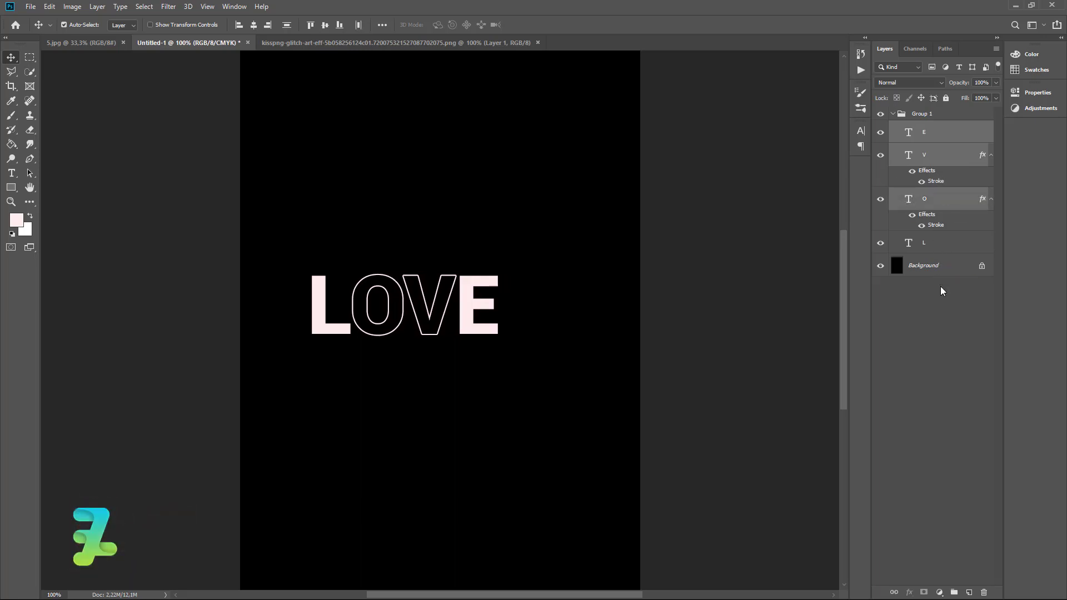
click(943, 328)
click(892, 114)
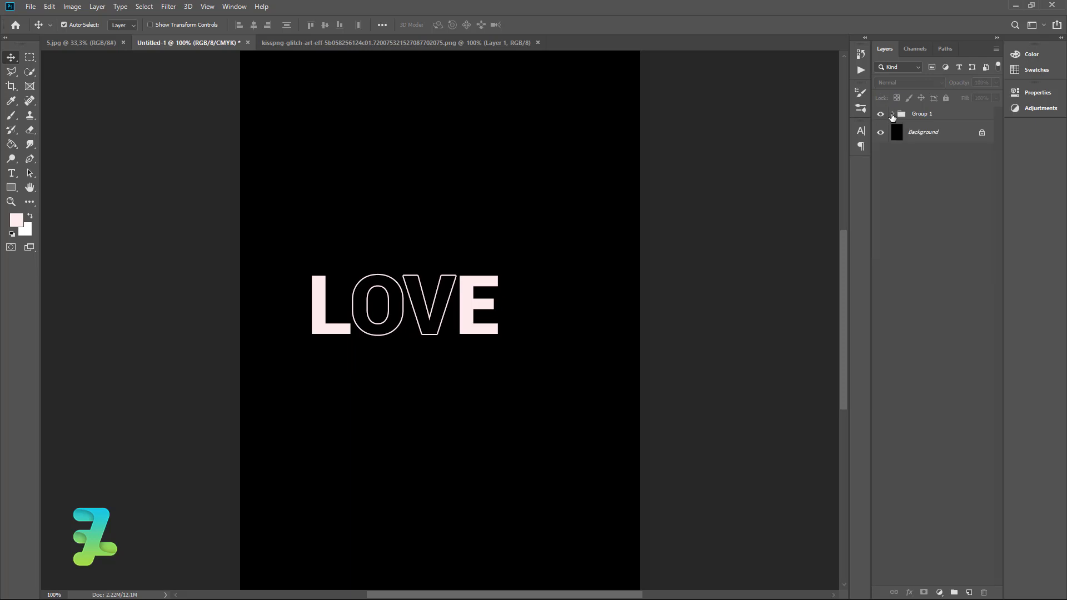
Step: Duplicate the LOVE group and place the copy directly above the original word
click(430, 309)
click(525, 227)
click(939, 114)
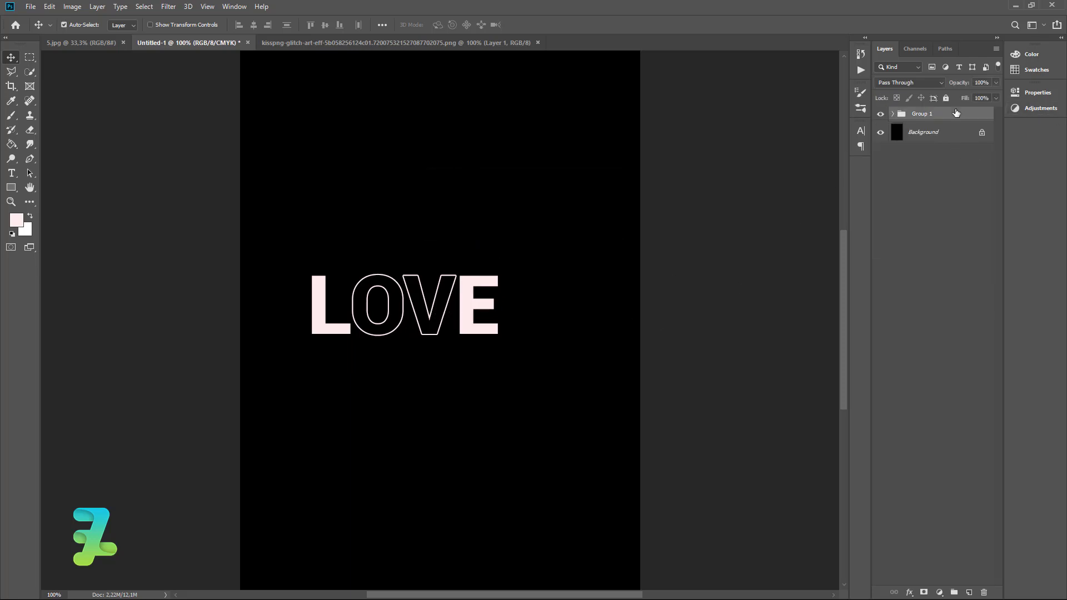
key(ctrl+j)
drag(444, 286, 448, 233)
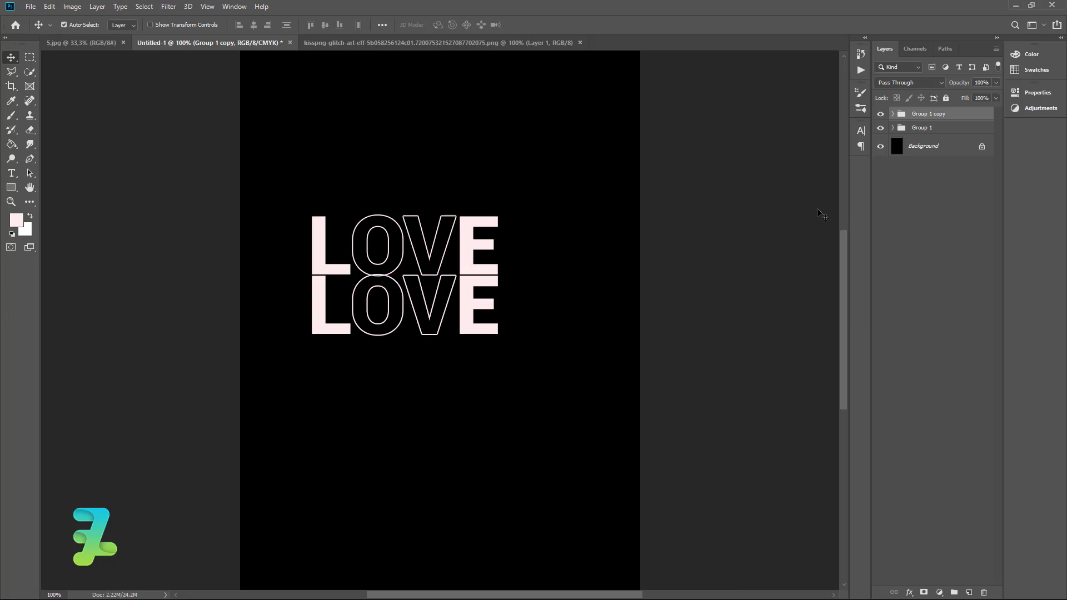
Step: Outline the upper word's L by pasting the copied stroke layer style onto its text layer
click(893, 114)
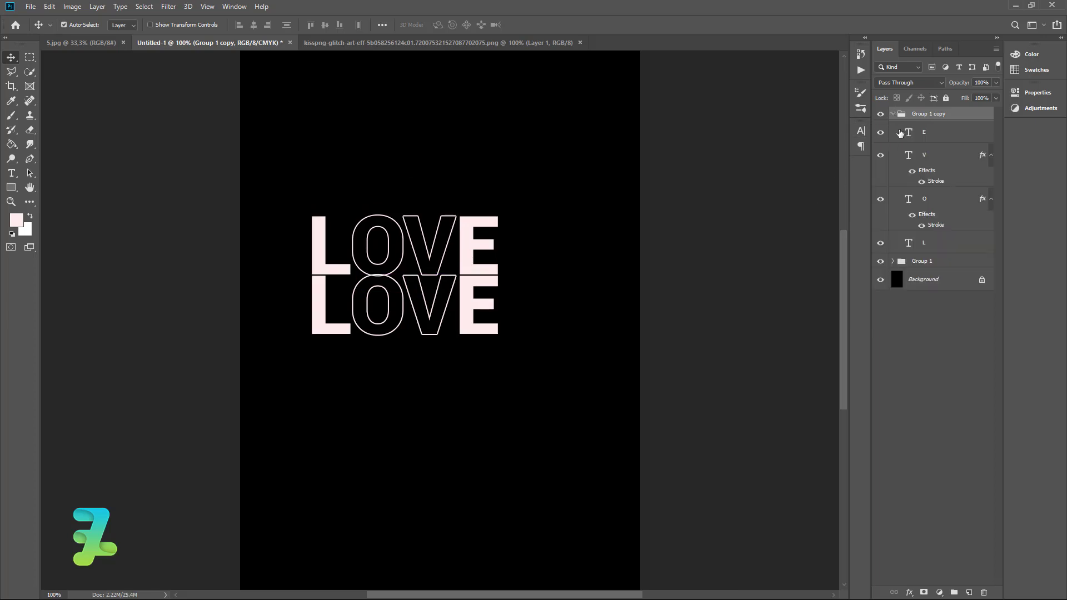
right_click(939, 249)
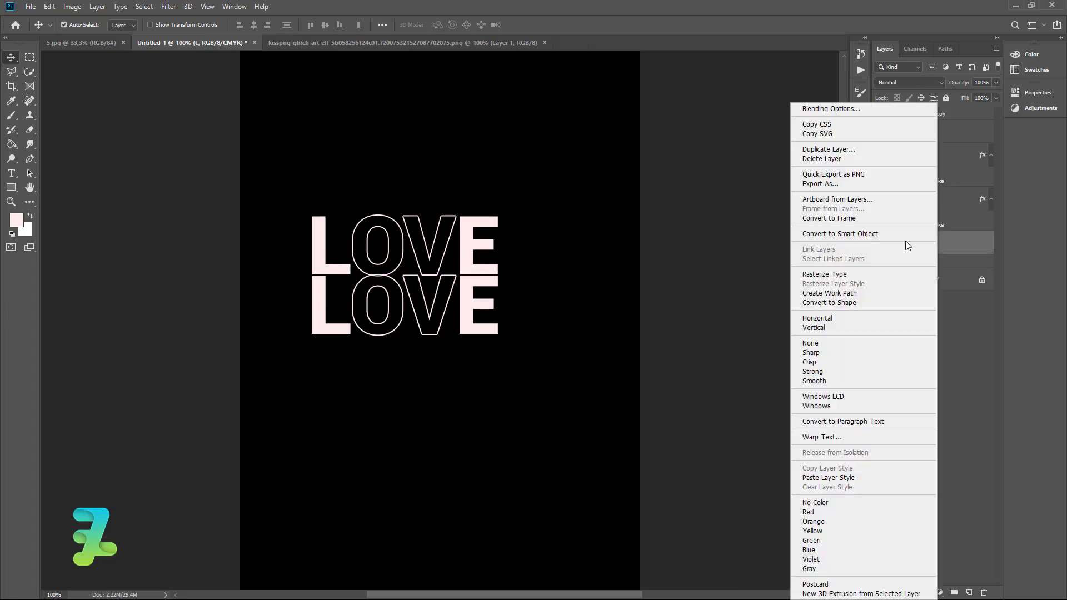
click(865, 477)
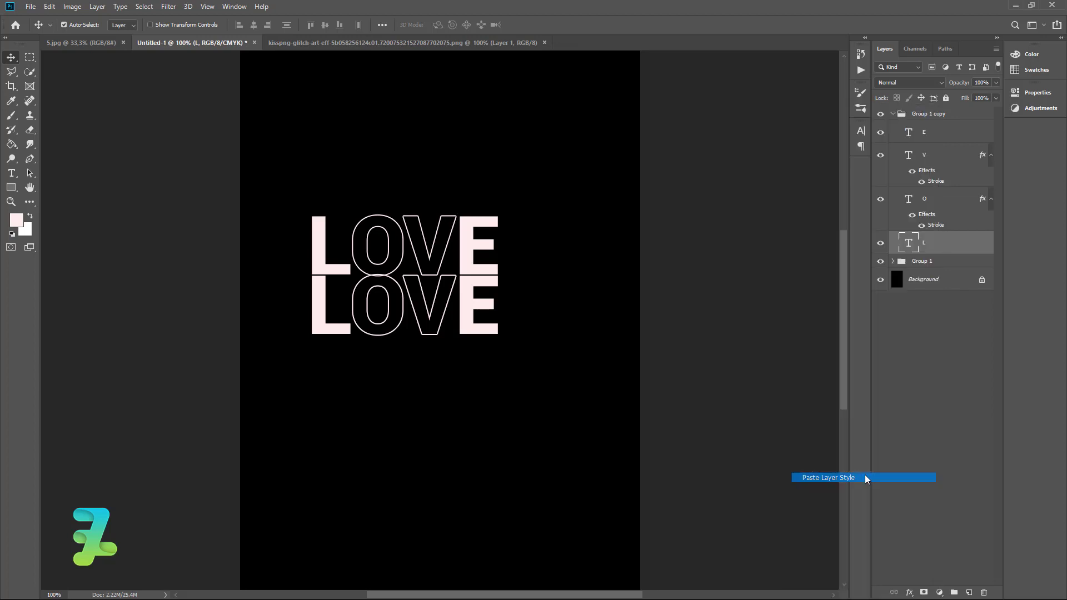
Step: Make the upper word's O and V solid by hiding their stroke effects and setting their fill to 100%
click(977, 207)
click(912, 216)
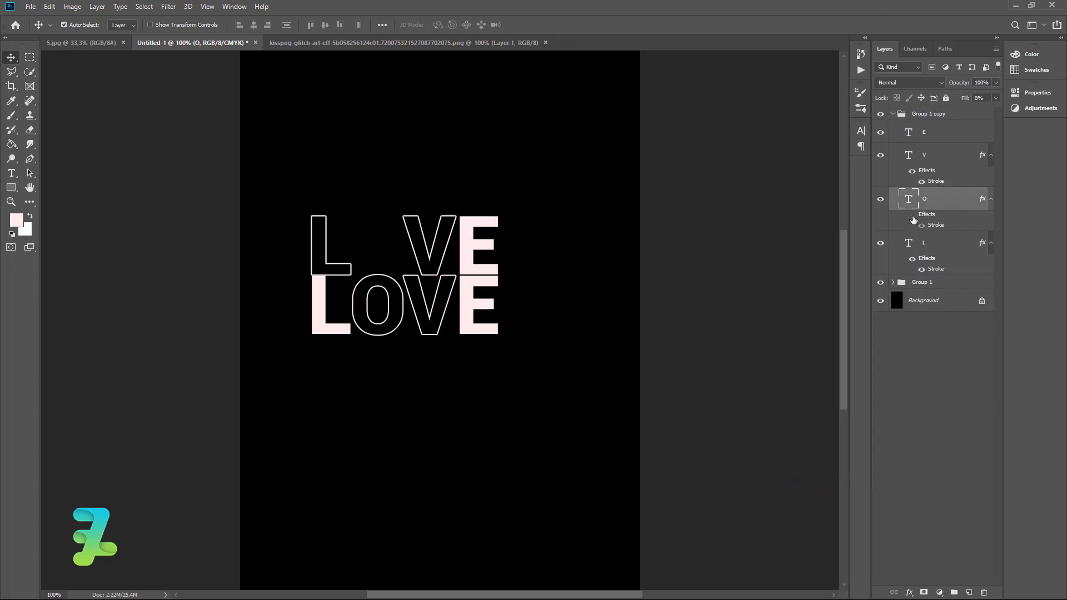
click(995, 99)
drag(994, 119, 1006, 118)
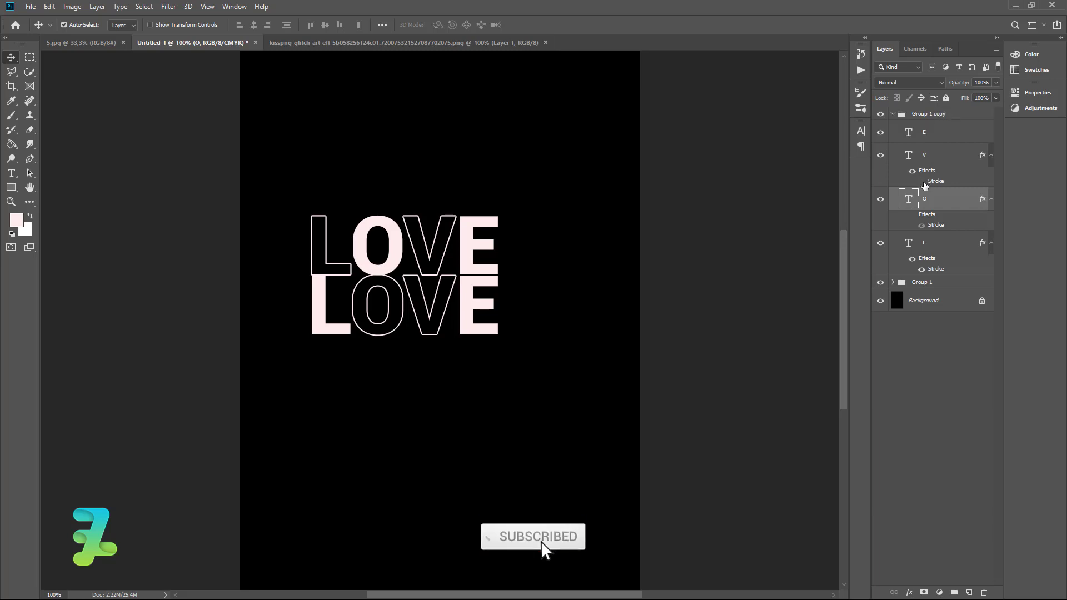
click(912, 172)
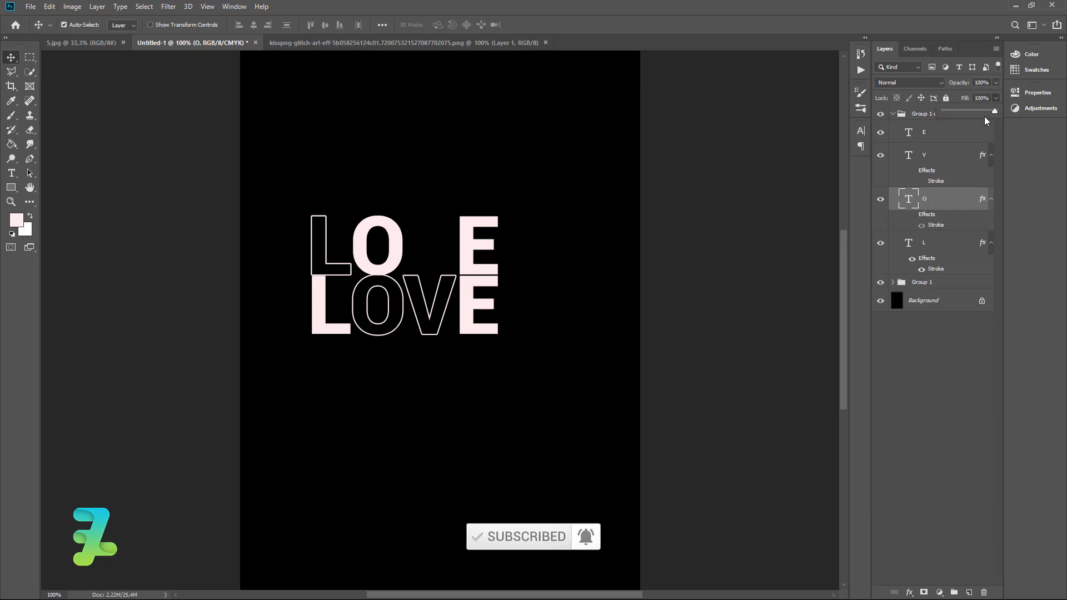
mouse_move(994, 111)
mouse_down()
mouse_move(866, 113)
mouse_move(1008, 114)
mouse_up()
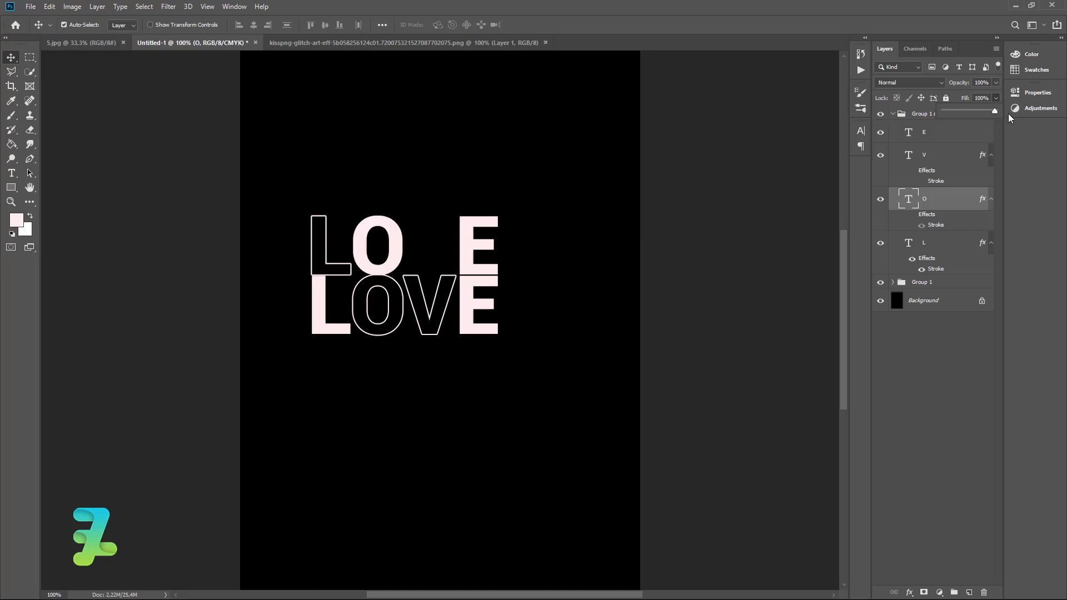
click(932, 156)
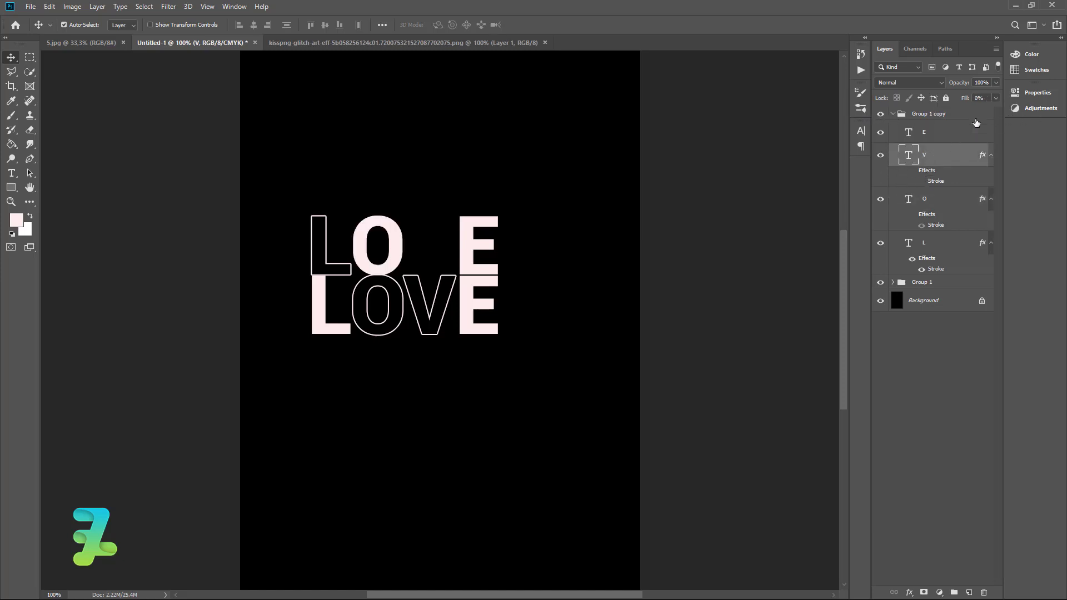
Step: Outline the upper word's E by setting its fill to 0% and pasting the stroke layer style, and collapse the group
click(941, 132)
click(994, 98)
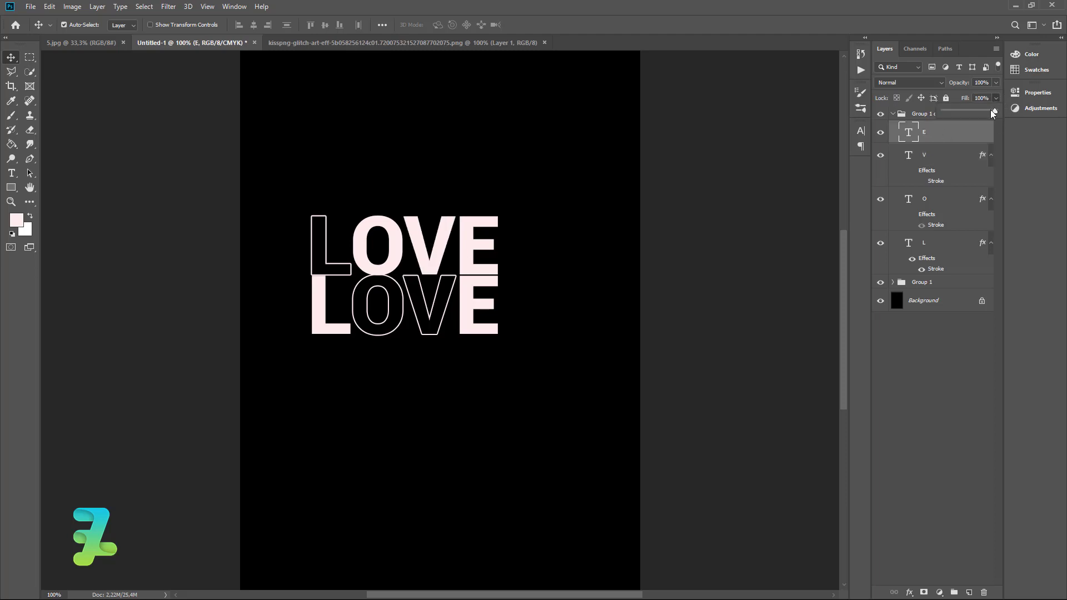
drag(990, 109, 908, 115)
right_click(955, 131)
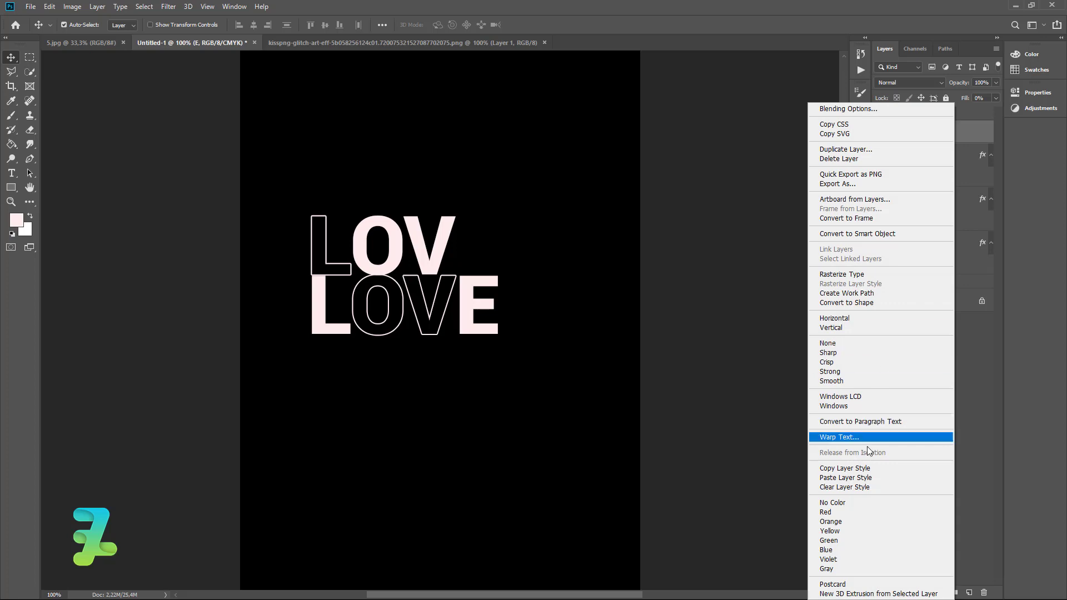
click(862, 470)
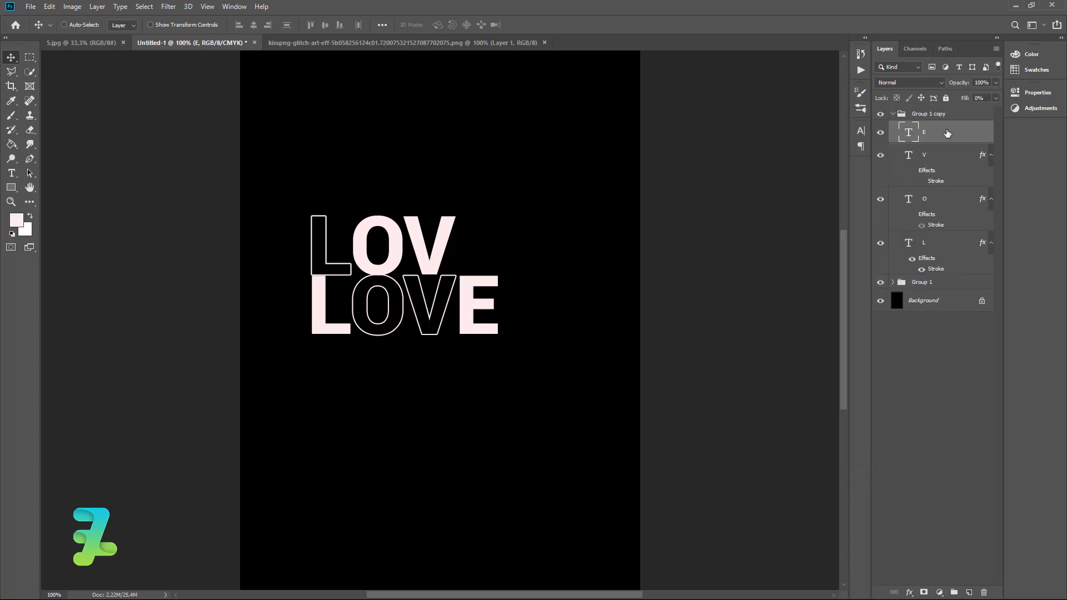
right_click(946, 133)
click(863, 475)
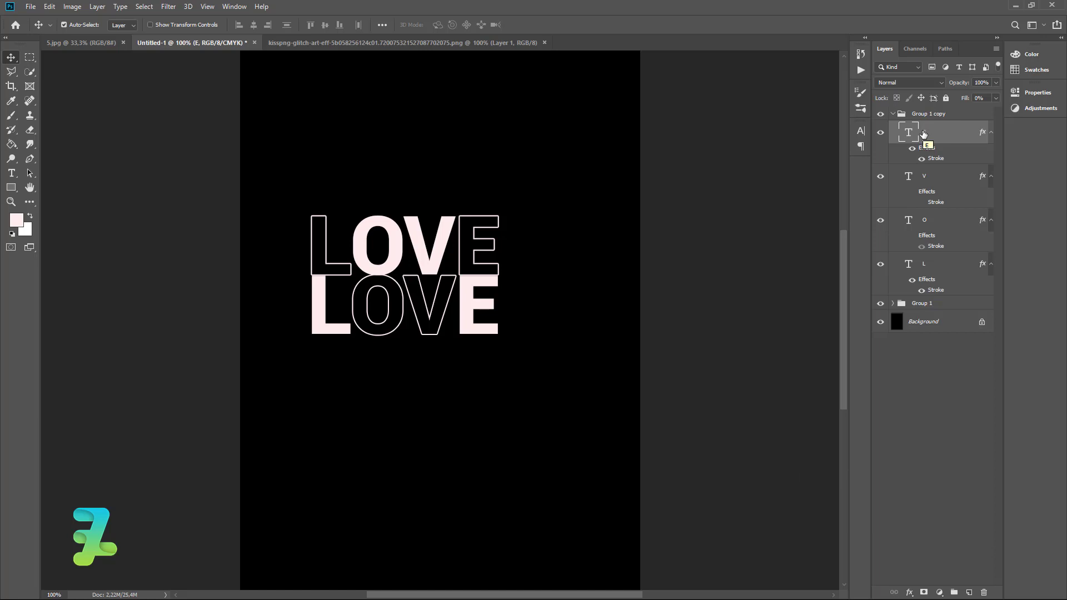
click(892, 115)
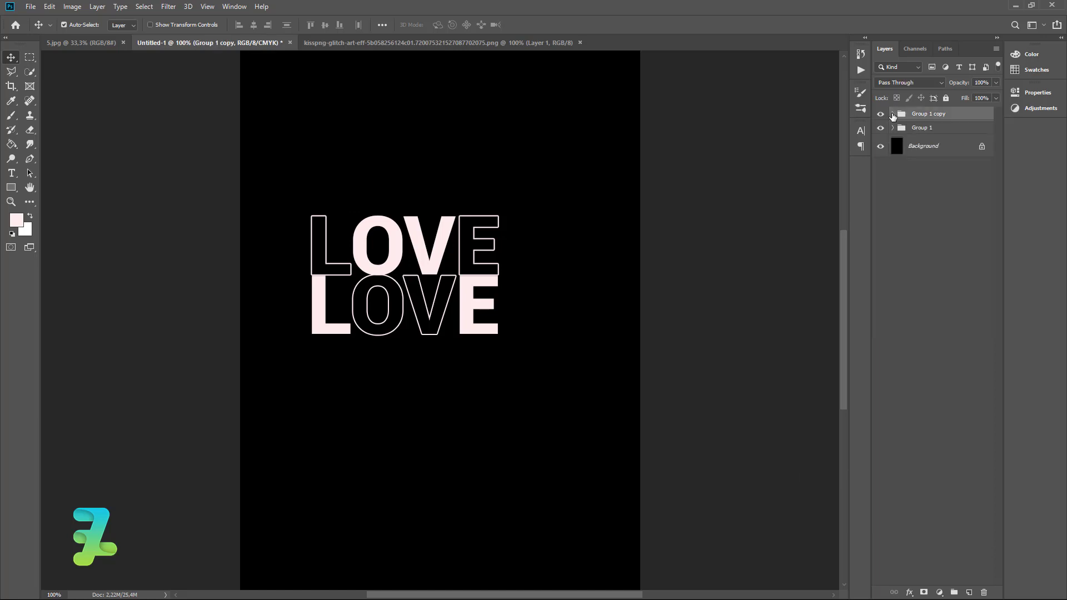
Step: Select both LOVE word groups and combine them into one parent group
key(ctrl+minus)
key(ctrl+minus)
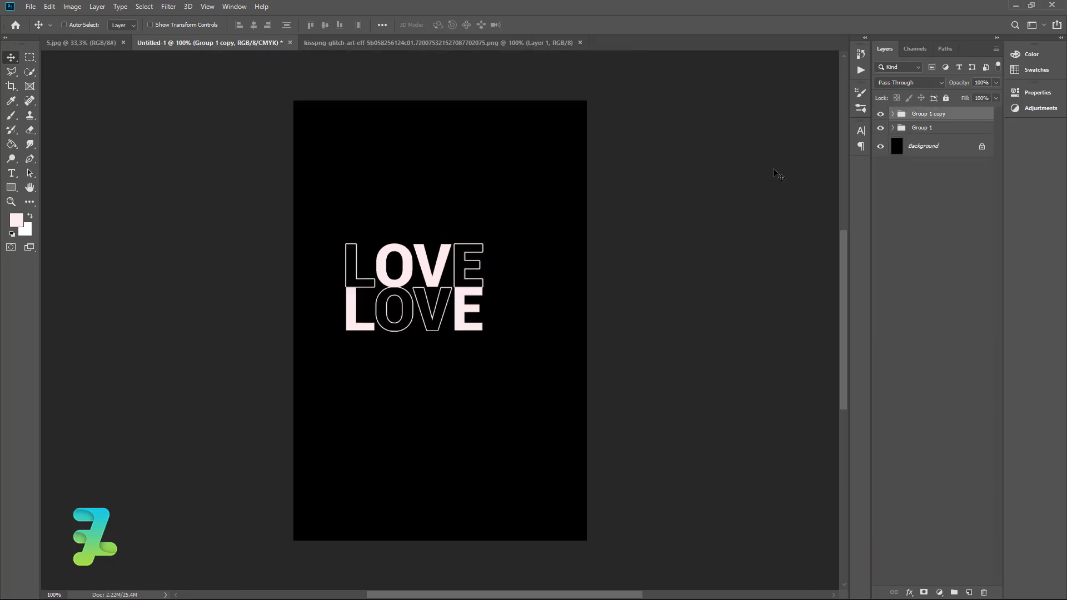
key(ctrl+plus)
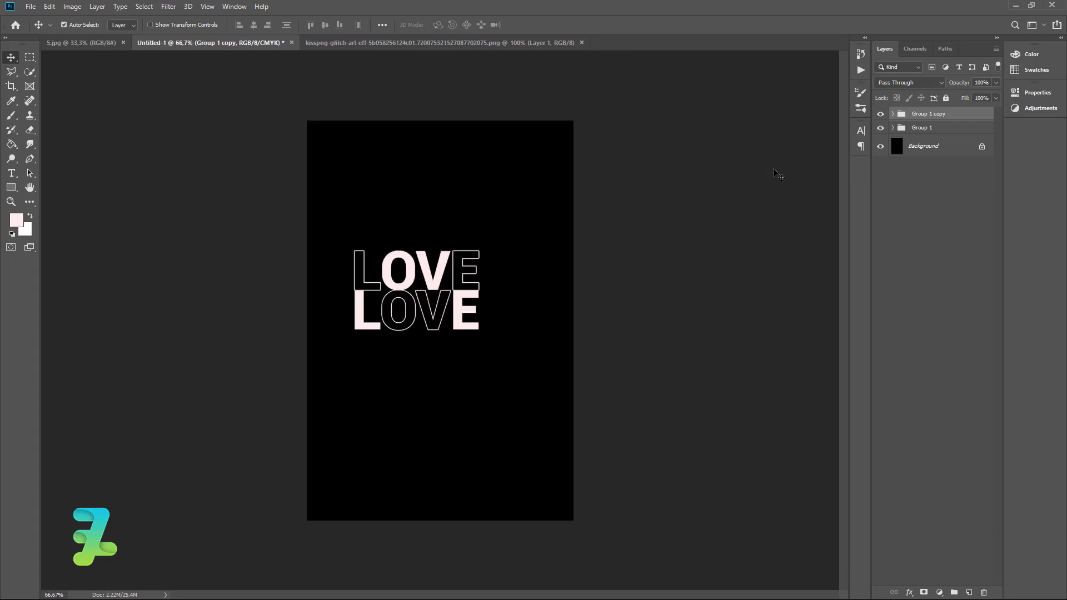
shift+click(961, 130)
key(ctrl+g)
Step: Select the whole canvas, center the LOVE group on it horizontally and vertically, and clear the selection
key(ctrl+a)
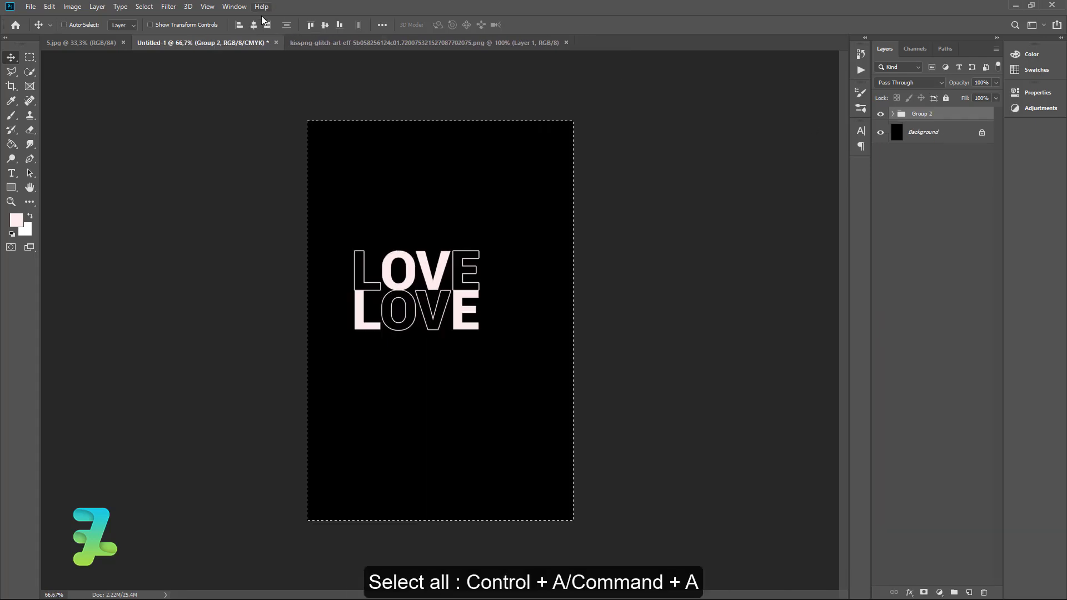
click(253, 25)
key(ctrl+d)
drag(426, 289, 425, 314)
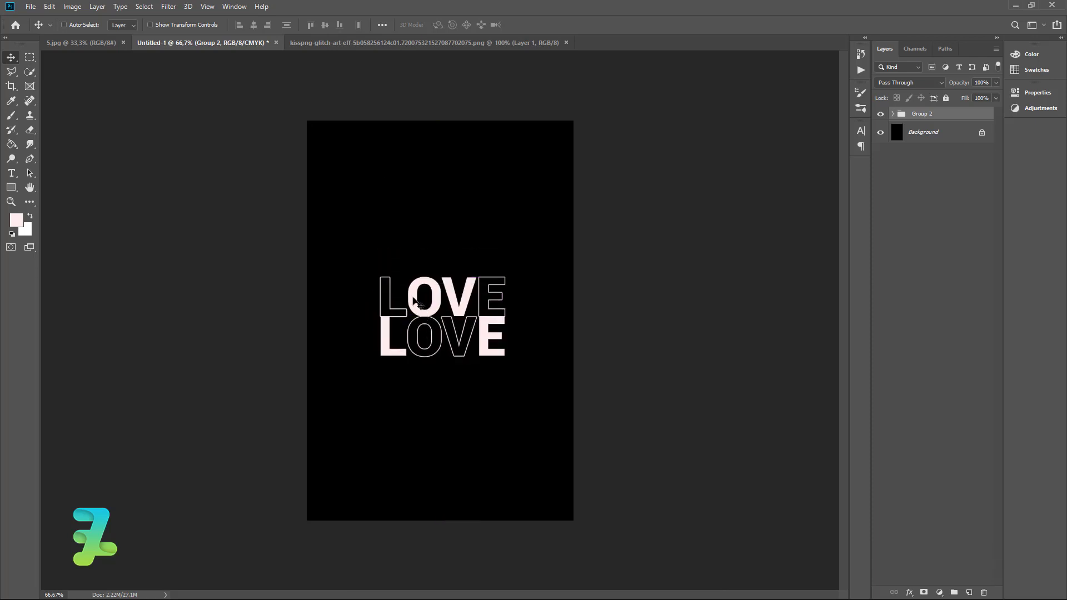
key(ctrl+a)
click(253, 25)
click(324, 26)
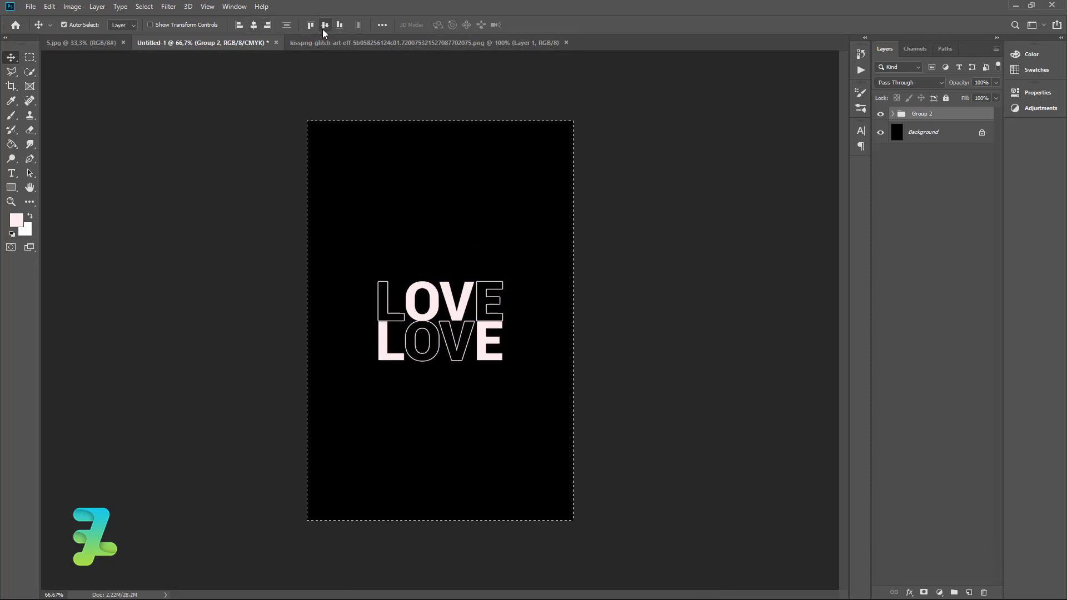
key(ctrl+d)
Step: Float the glitch art PNG in its own window, copy its layer into the upper word's group in the poster, and minimize the PNG's window
click(893, 114)
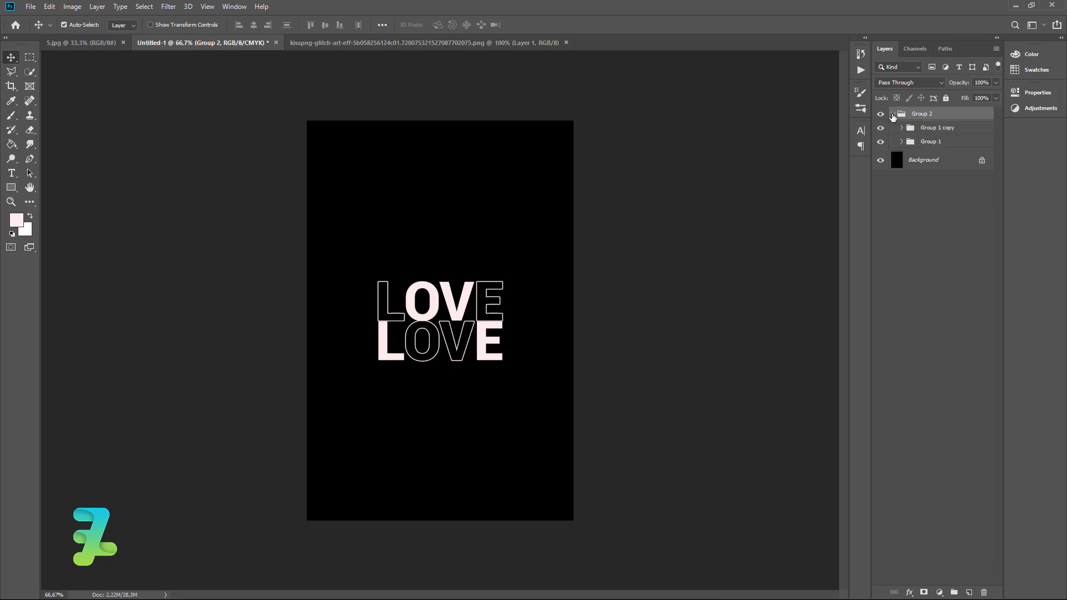
click(902, 129)
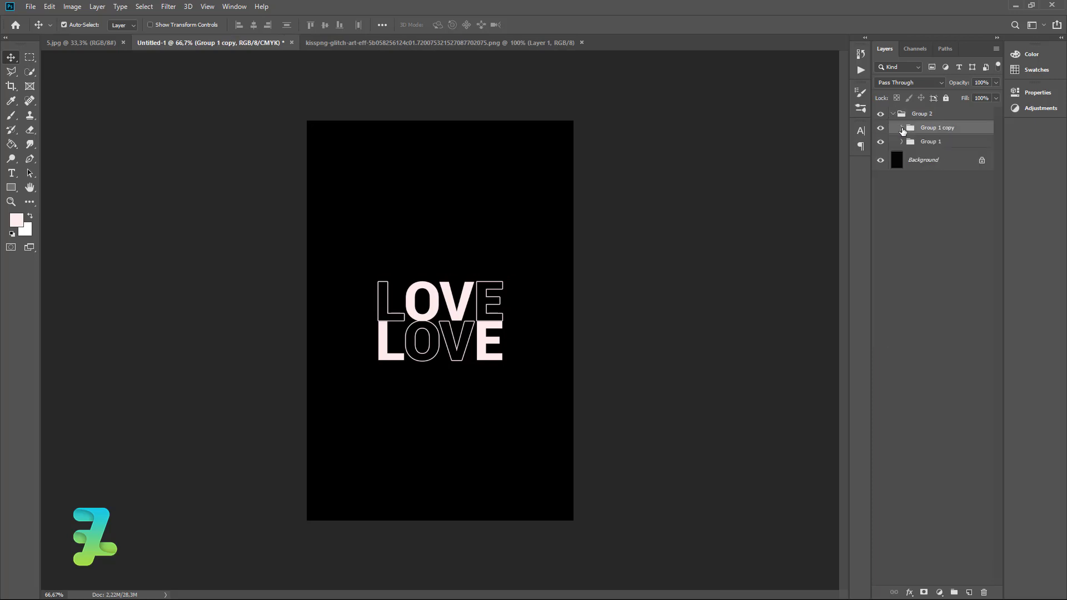
click(902, 129)
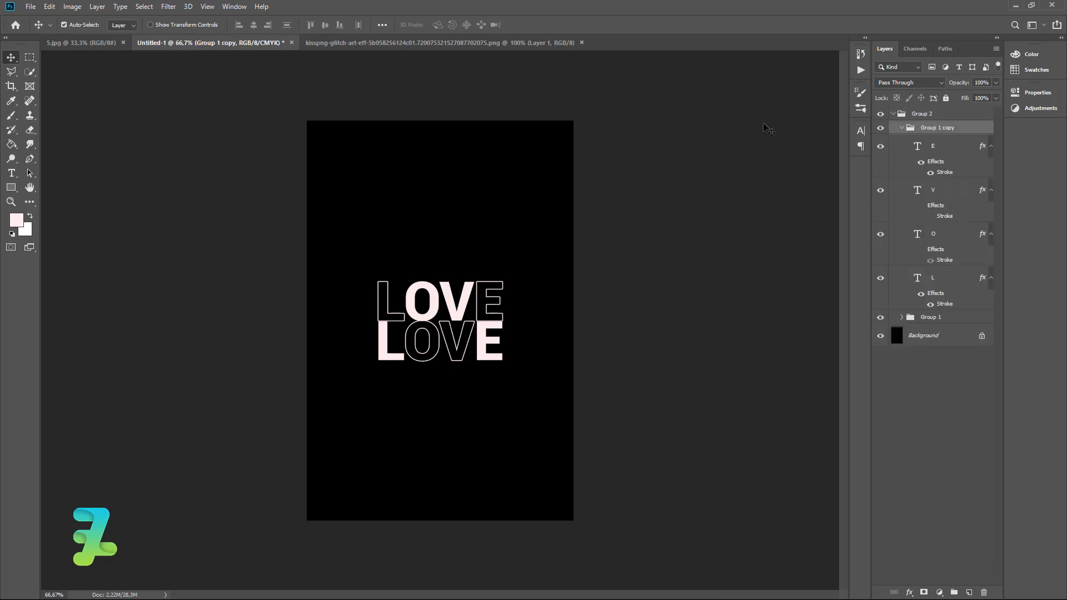
click(341, 42)
right_click(342, 42)
click(368, 84)
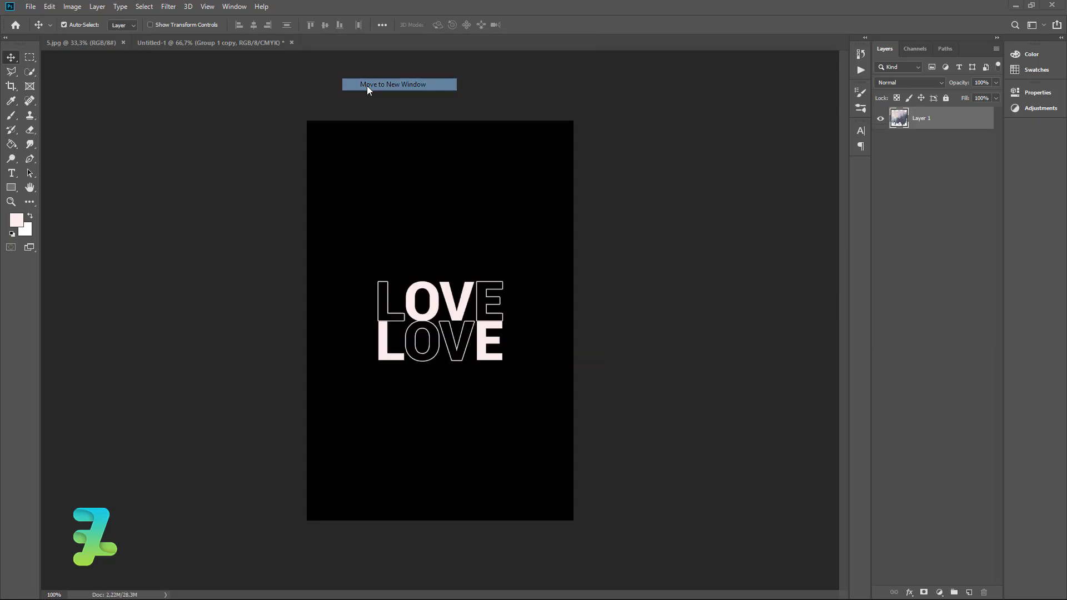
drag(221, 112, 442, 356)
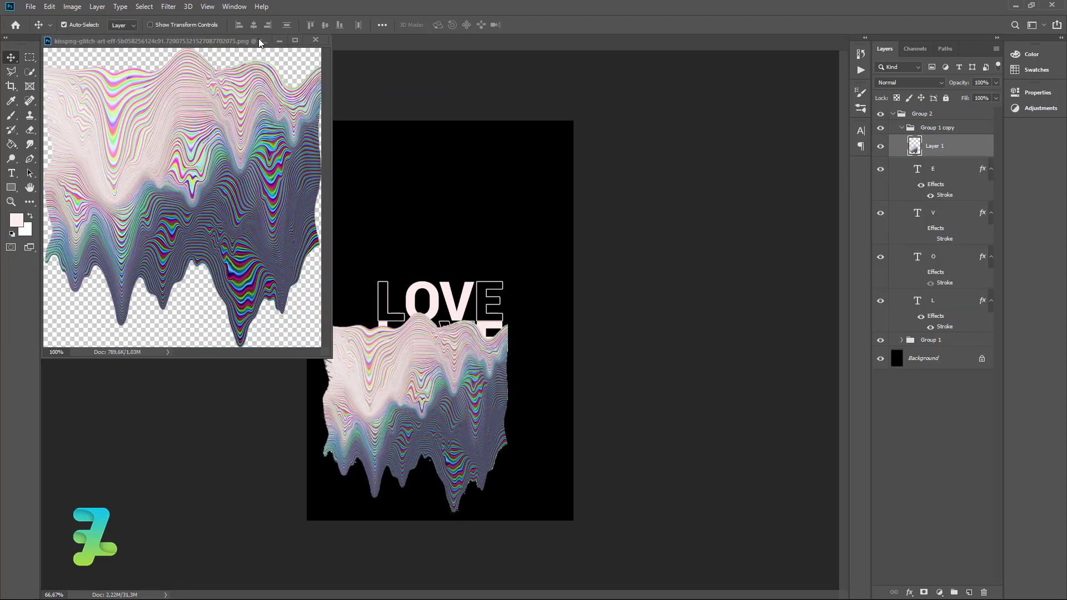
click(279, 41)
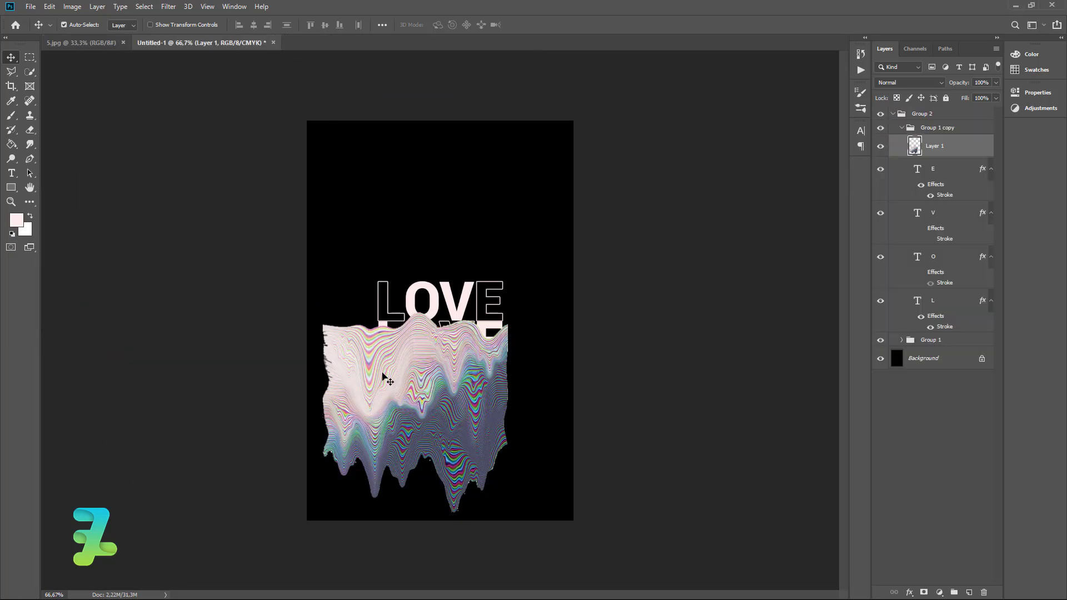
Step: Position the glitch image under the lower LOVE word and reorder its layer beneath the L at the bottom of Group 1
drag(387, 381, 406, 416)
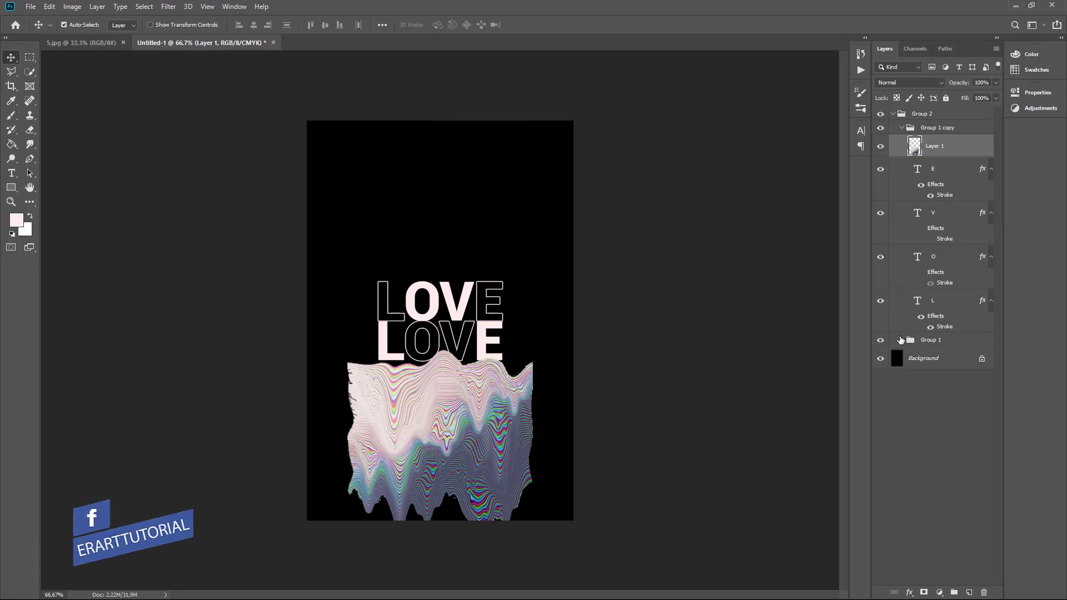
click(901, 340)
drag(914, 145, 903, 452)
mouse_move(454, 412)
mouse_down()
mouse_move(449, 403)
mouse_move(455, 416)
mouse_up()
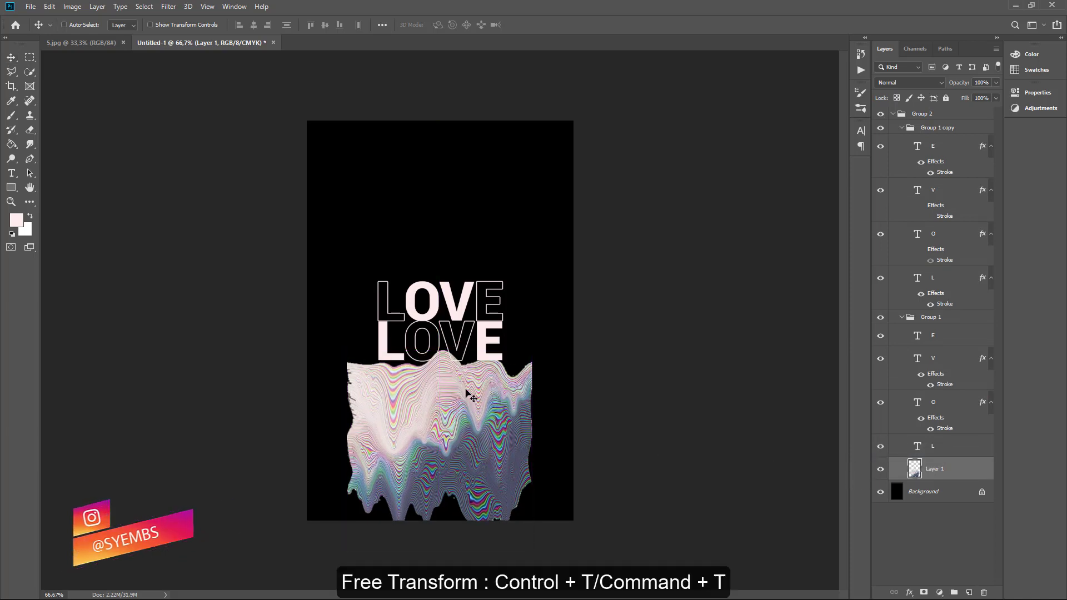
Step: Scale the glitch image proportionally to about 67% to match the word's width and place it directly beneath the lower LOVE word
key(ctrl+t)
drag(532, 351, 507, 377)
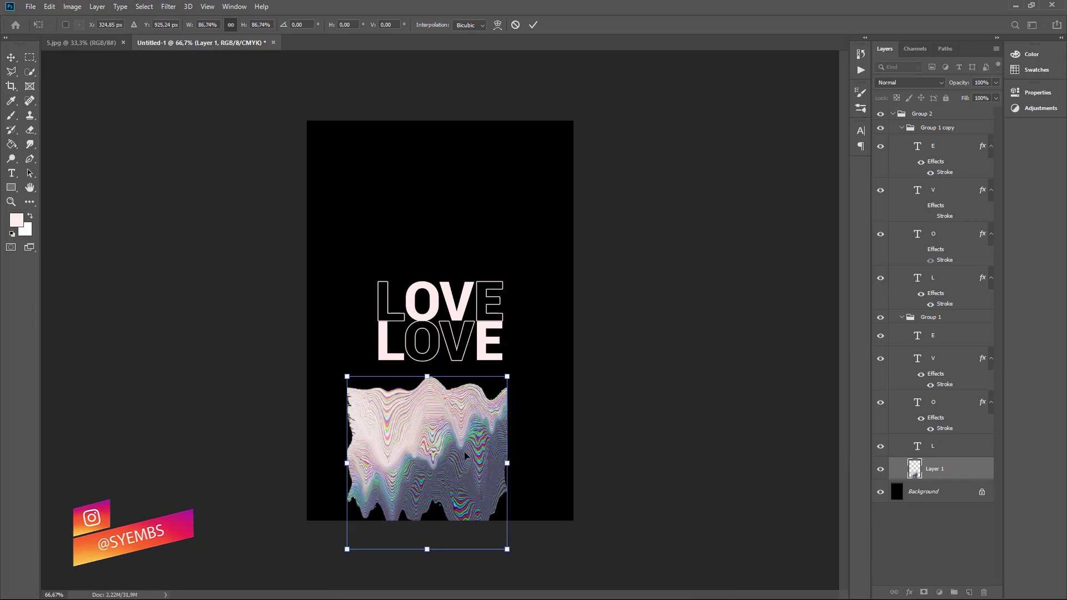
drag(464, 455, 461, 427)
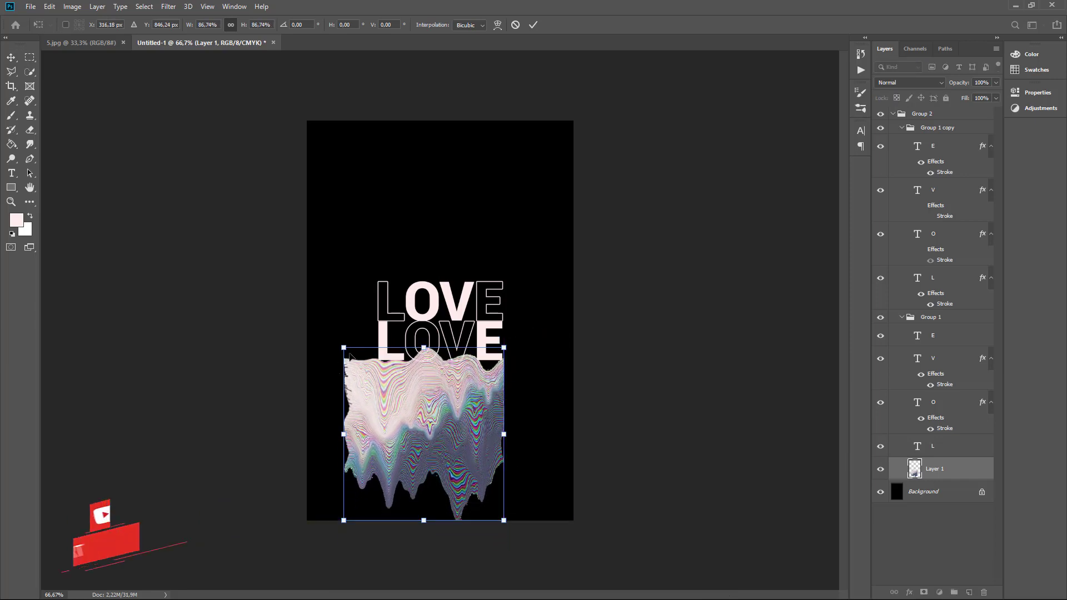
drag(344, 348, 380, 372)
drag(418, 439, 416, 389)
drag(364, 323, 380, 337)
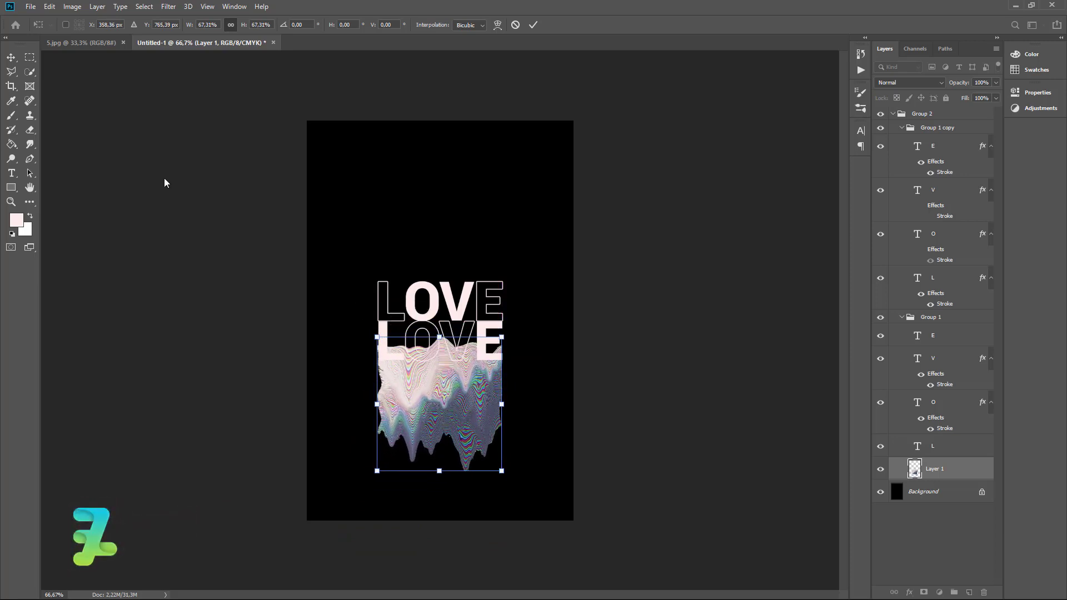
key(Return)
drag(398, 377, 413, 398)
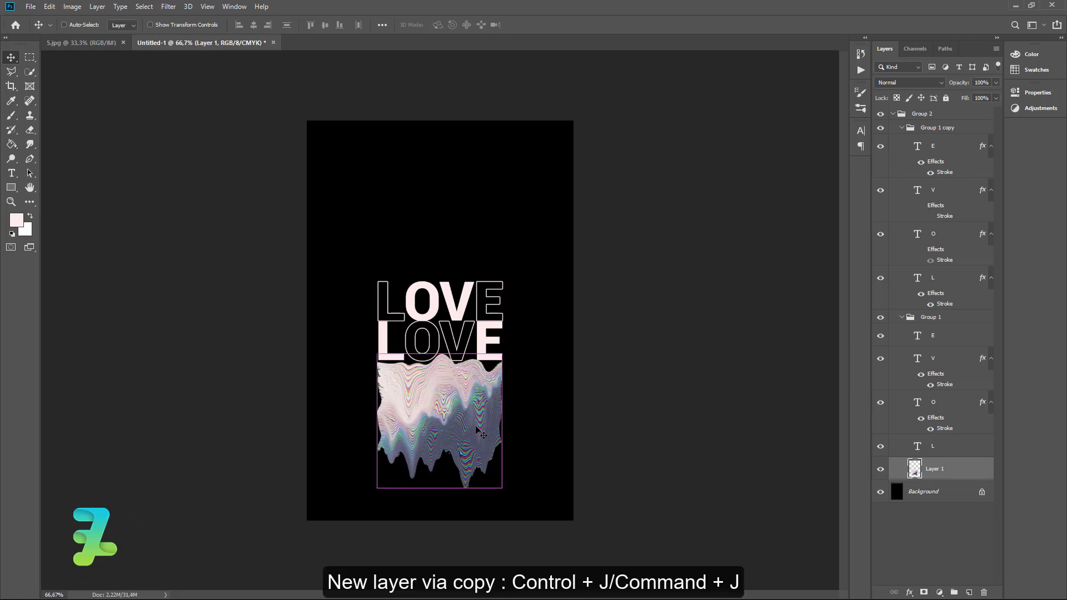
Step: Merge the glitch layer with a duplicate of itself, and place another copy at the top of the Group 1 copy folder
key(ctrl+j)
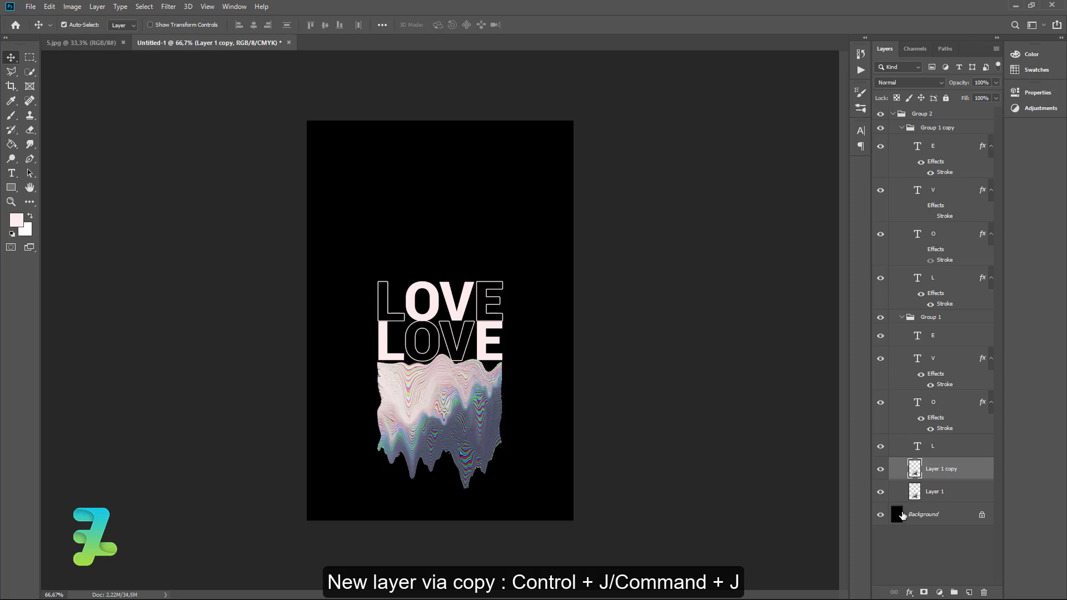
ctrl+click(960, 492)
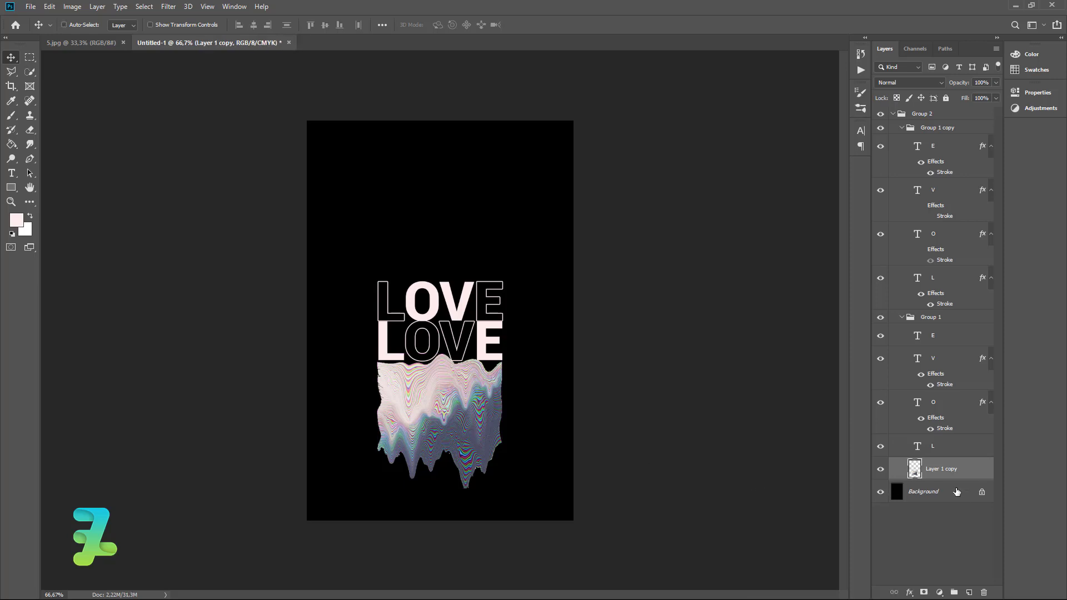
key(ctrl+j)
drag(911, 471, 907, 139)
click(900, 340)
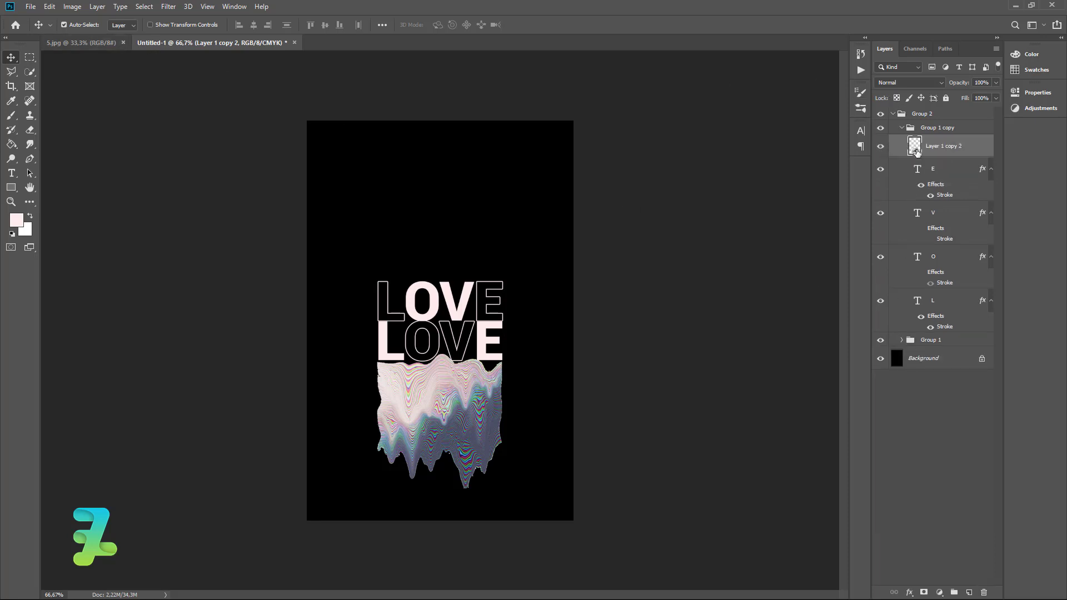
Step: Move the new glitch copy above the upper LOVE word and flip it vertically
mouse_move(411, 349)
mouse_down()
mouse_move(389, 144)
mouse_move(367, 154)
mouse_up()
click(50, 6)
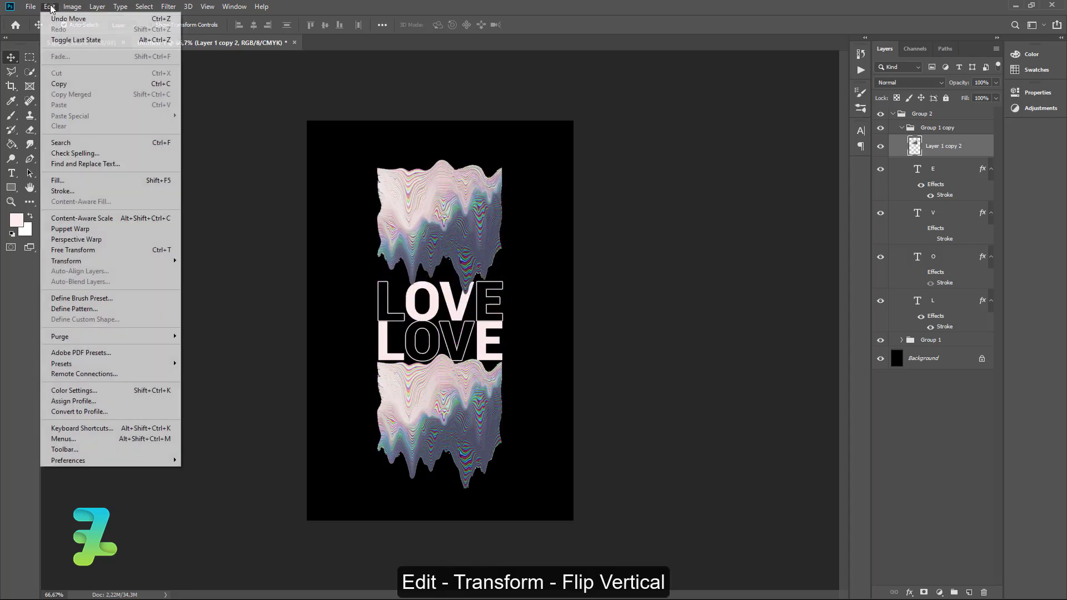
mouse_move(168, 267)
click(206, 395)
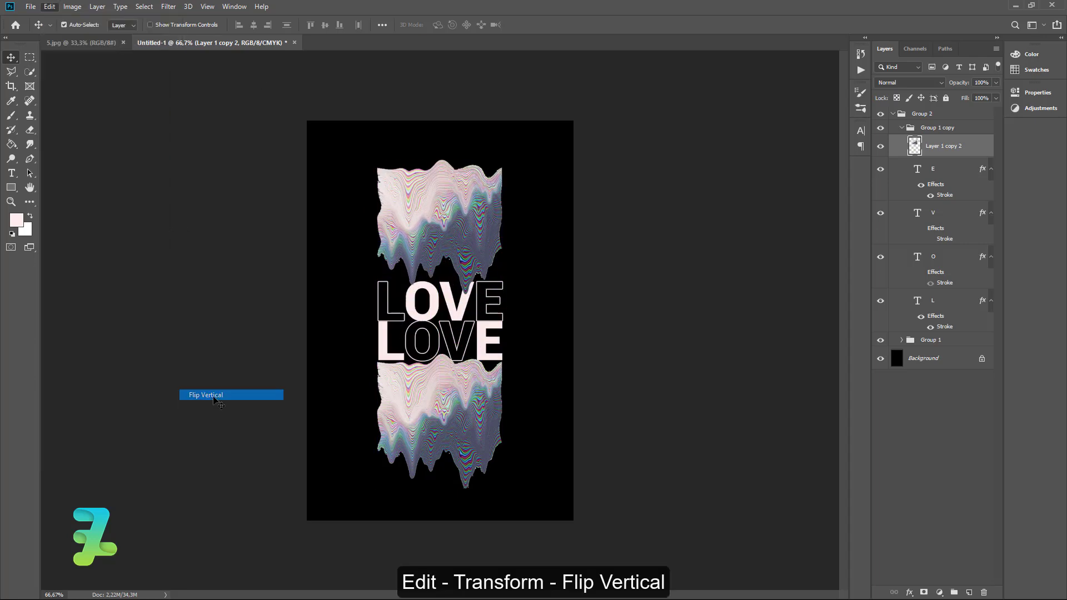
Step: Nudge the flipped glitch copy to sit directly above the upper LOVE word, and collapse the Group 1 copy folder
drag(440, 252, 439, 243)
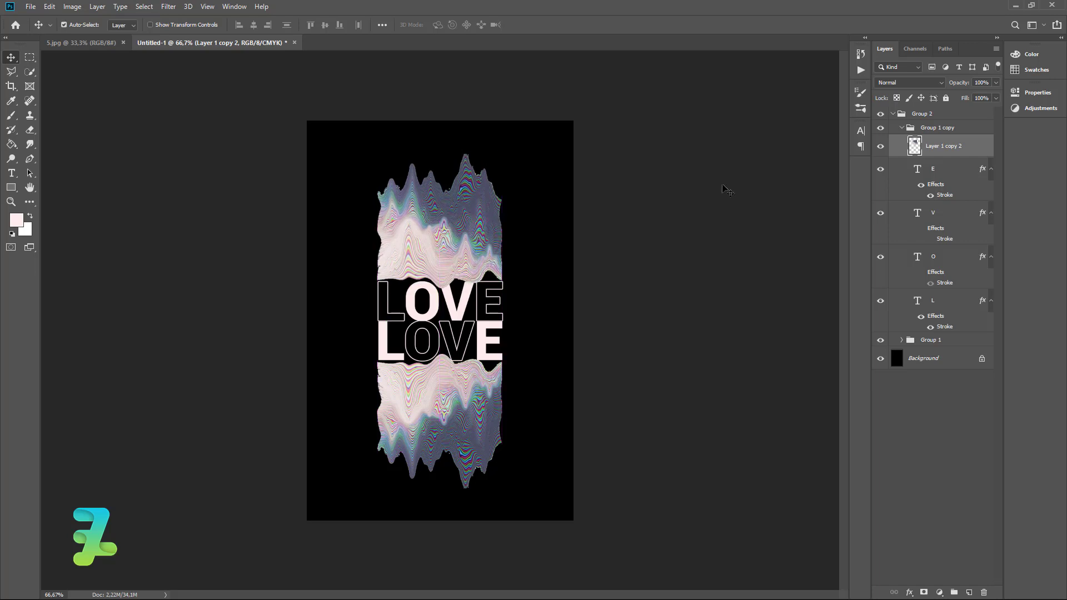
drag(913, 141, 950, 320)
click(906, 129)
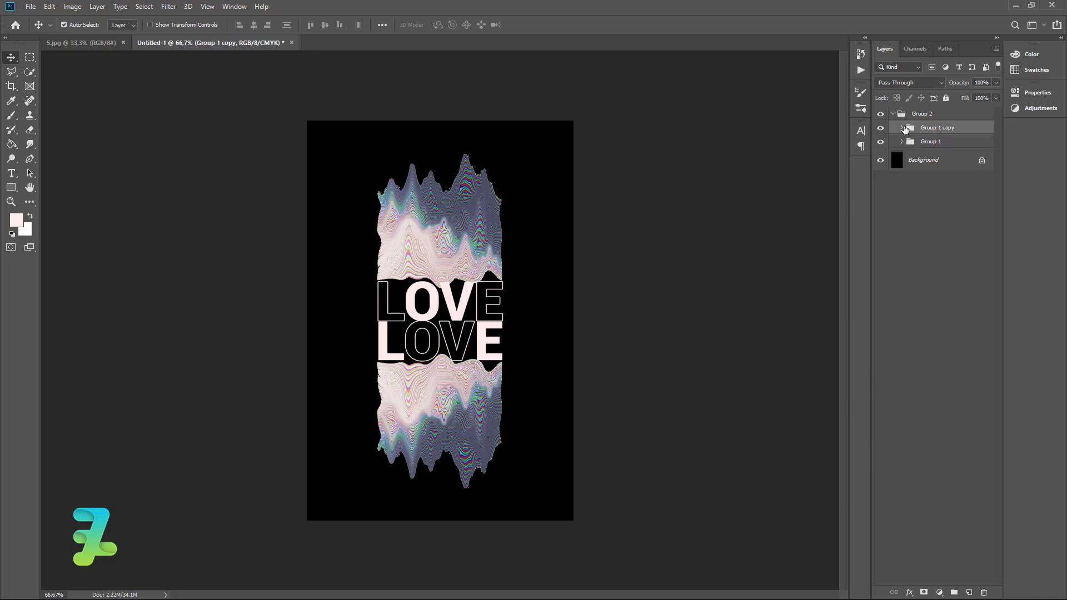
Step: Convert Group 1 to a smart object and use Liquify to warp the edge where the lower letters meet the glitch art
right_click(949, 145)
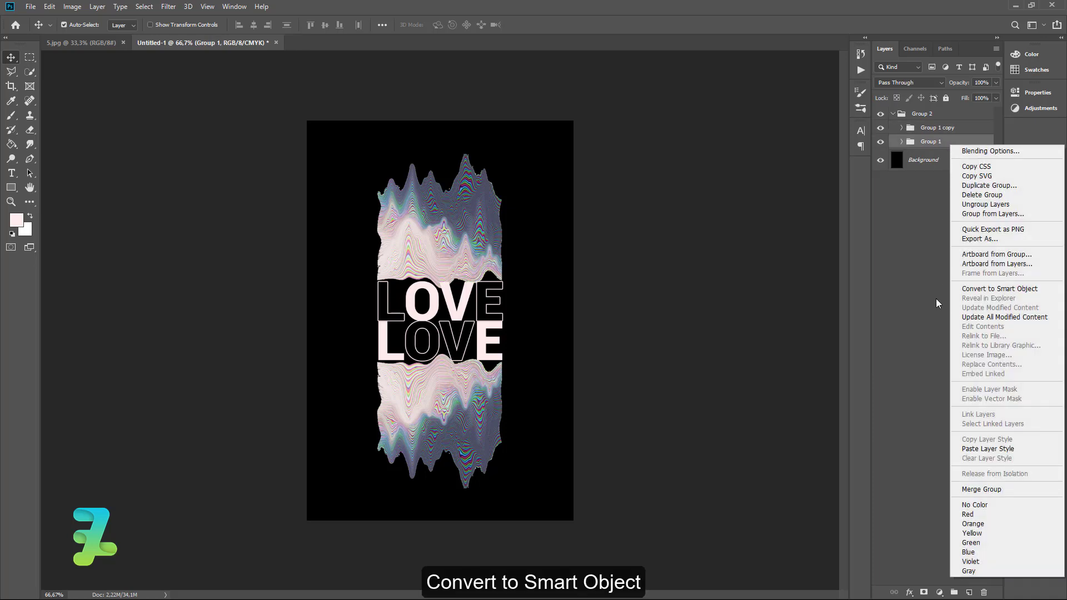
click(982, 291)
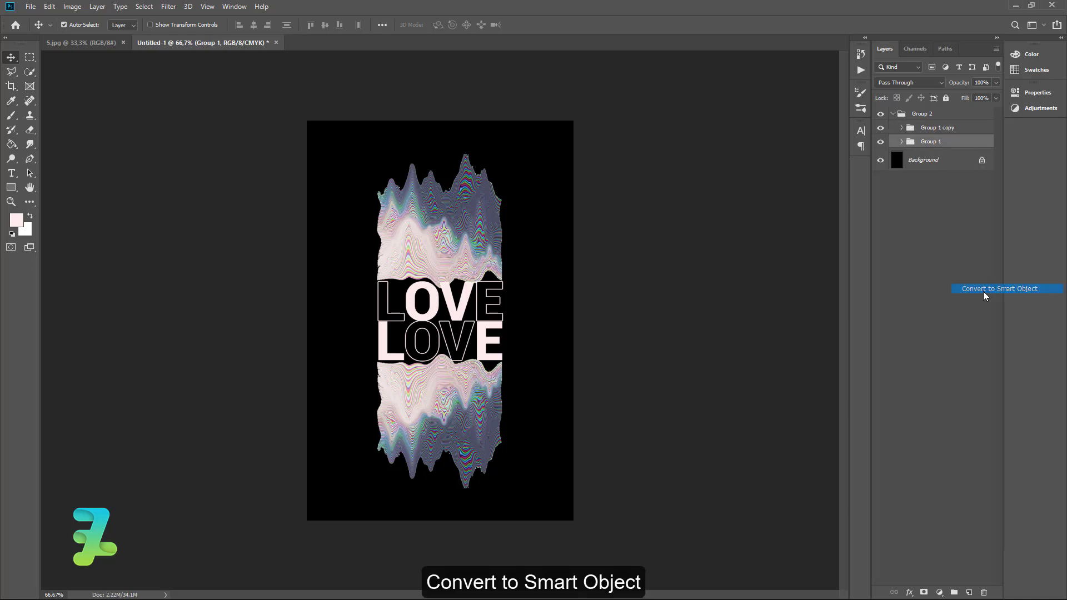
click(167, 7)
click(178, 101)
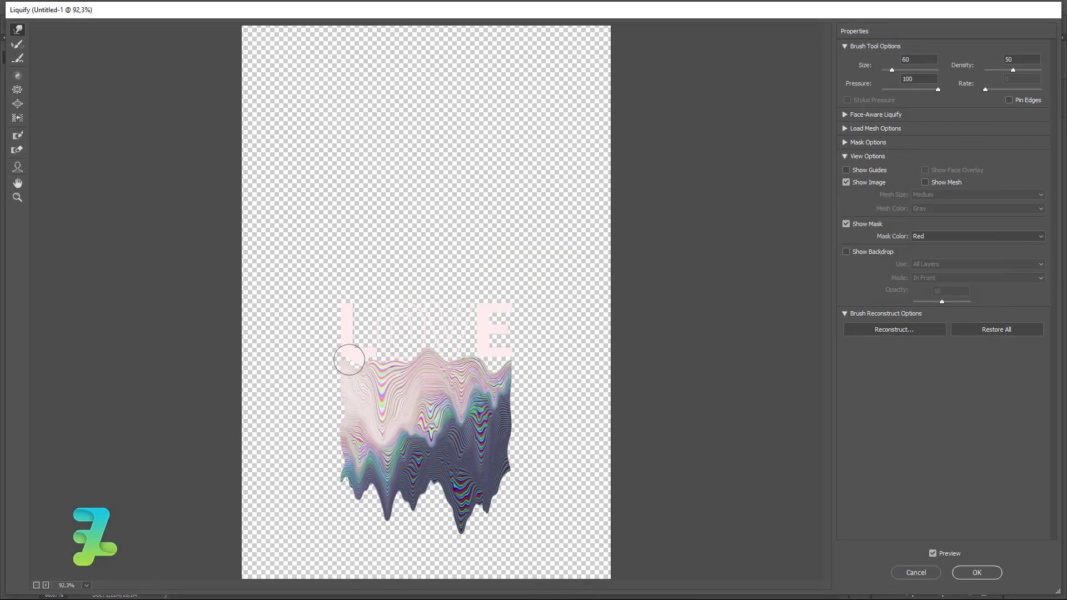
mouse_move(356, 366)
mouse_down()
mouse_move(378, 373)
mouse_move(436, 354)
mouse_move(494, 358)
mouse_move(495, 373)
mouse_move(513, 367)
mouse_up()
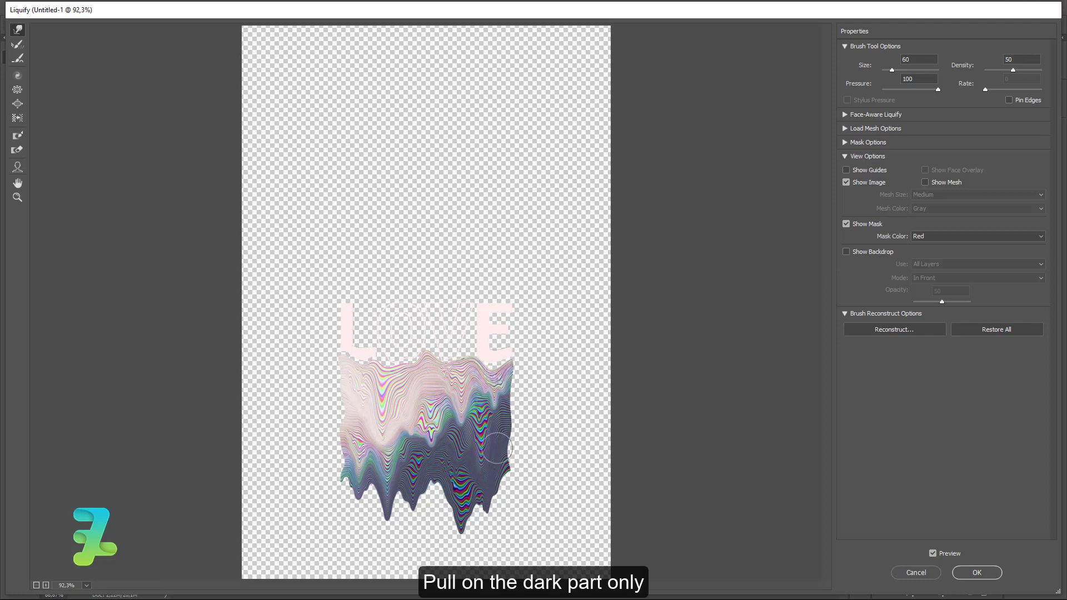
Step: Forward Warp the dark middle part of the lower glitch art downward until its drips reach the canvas's bottom edge
mouse_move(496, 448)
mouse_down()
mouse_move(463, 496)
mouse_move(453, 552)
mouse_move(447, 510)
mouse_move(451, 576)
mouse_move(454, 519)
mouse_move(456, 560)
mouse_move(438, 544)
mouse_up()
drag(424, 482, 422, 538)
drag(434, 462, 442, 559)
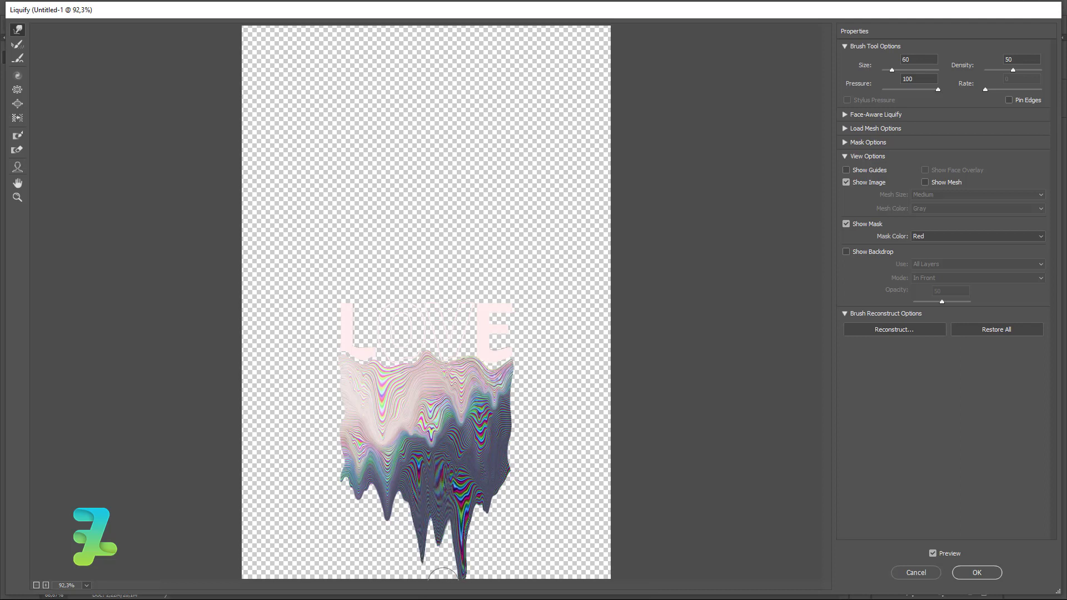
drag(439, 481, 439, 561)
drag(423, 502, 425, 561)
mouse_move(455, 477)
mouse_down()
mouse_move(456, 561)
mouse_move(432, 577)
mouse_up()
drag(413, 489, 406, 572)
mouse_move(389, 501)
mouse_down()
mouse_move(390, 557)
mouse_move(397, 505)
mouse_move(400, 574)
mouse_move(410, 511)
mouse_move(412, 575)
mouse_up()
mouse_move(405, 517)
mouse_down()
mouse_move(406, 572)
mouse_move(390, 583)
mouse_move(399, 590)
mouse_up()
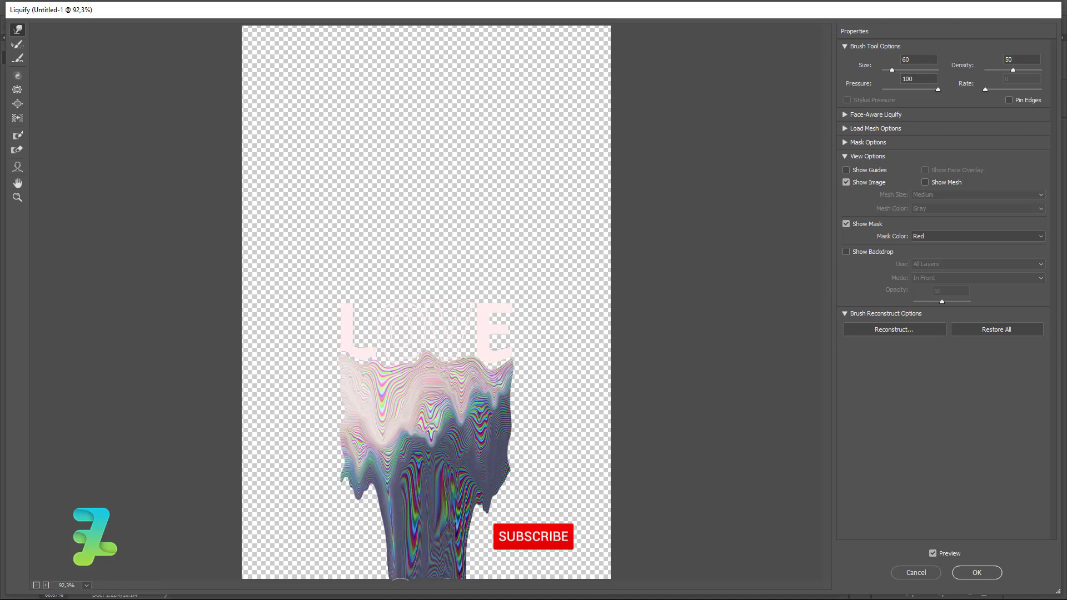
Step: Pull the dark drips on the left side of the lower glitch art down to the canvas's bottom edge
mouse_move(379, 486)
mouse_down()
mouse_move(382, 583)
mouse_move(364, 519)
mouse_move(384, 581)
mouse_up()
drag(377, 507, 379, 579)
drag(349, 458, 350, 583)
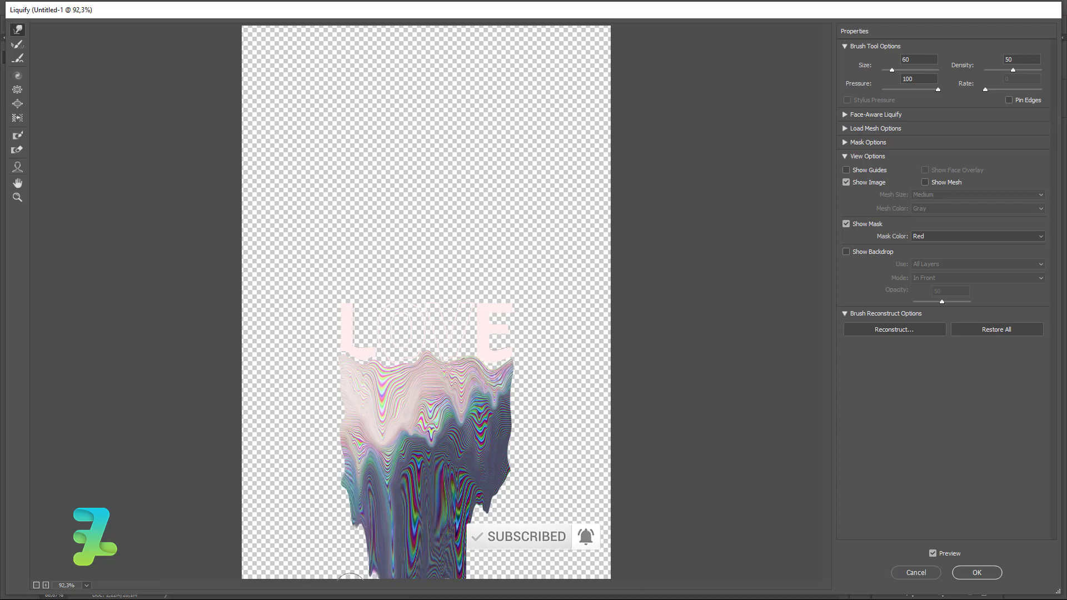
mouse_move(347, 488)
mouse_down()
mouse_move(348, 536)
mouse_move(367, 566)
mouse_up()
mouse_move(369, 520)
mouse_down()
mouse_move(365, 570)
mouse_move(343, 562)
mouse_up()
drag(353, 499, 351, 587)
drag(400, 523, 415, 543)
Step: Pull the right side of the lower glitch art down to the canvas's bottom edge and apply the Liquify filter
mouse_move(454, 491)
mouse_down()
mouse_move(449, 566)
mouse_move(451, 543)
mouse_move(468, 554)
mouse_move(482, 487)
mouse_move(473, 567)
mouse_up()
drag(492, 479, 493, 575)
mouse_move(476, 533)
mouse_down()
mouse_move(469, 581)
mouse_move(480, 586)
mouse_up()
drag(499, 482, 494, 566)
drag(510, 458, 510, 581)
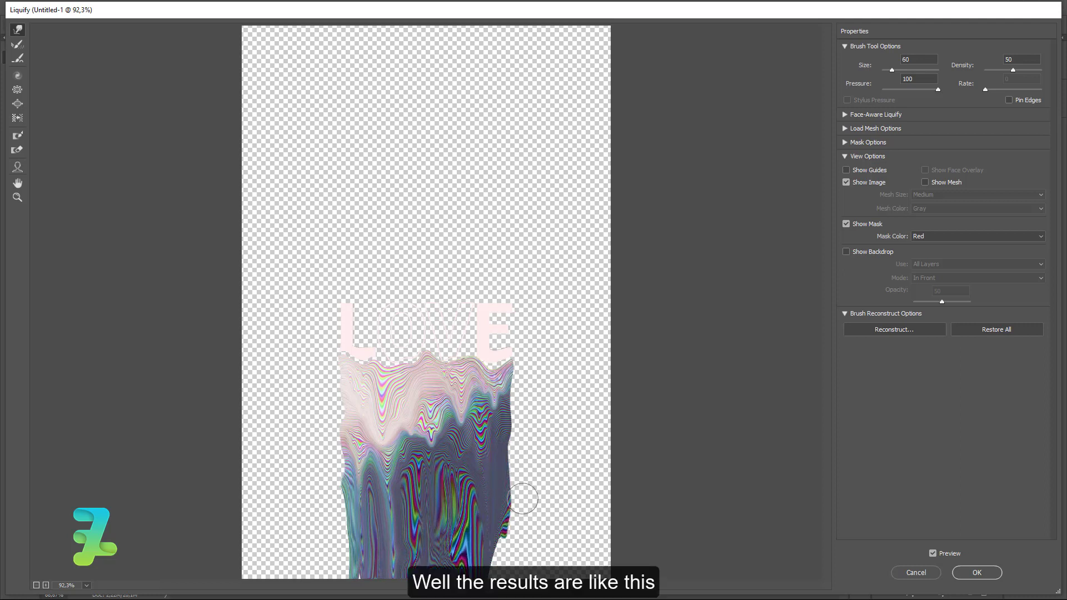
drag(512, 510, 503, 582)
drag(505, 545, 505, 584)
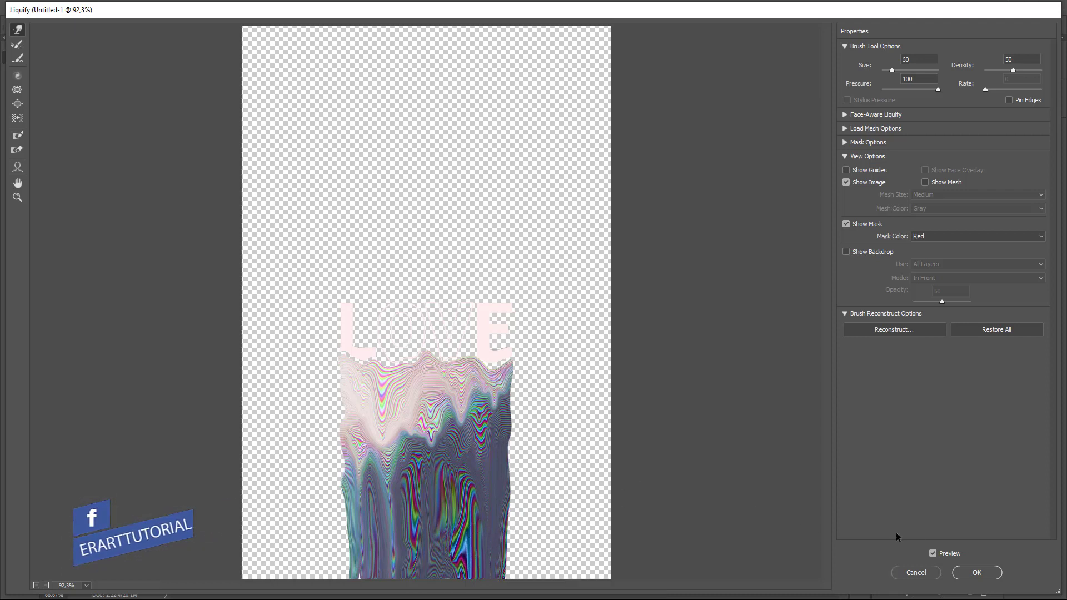
click(978, 573)
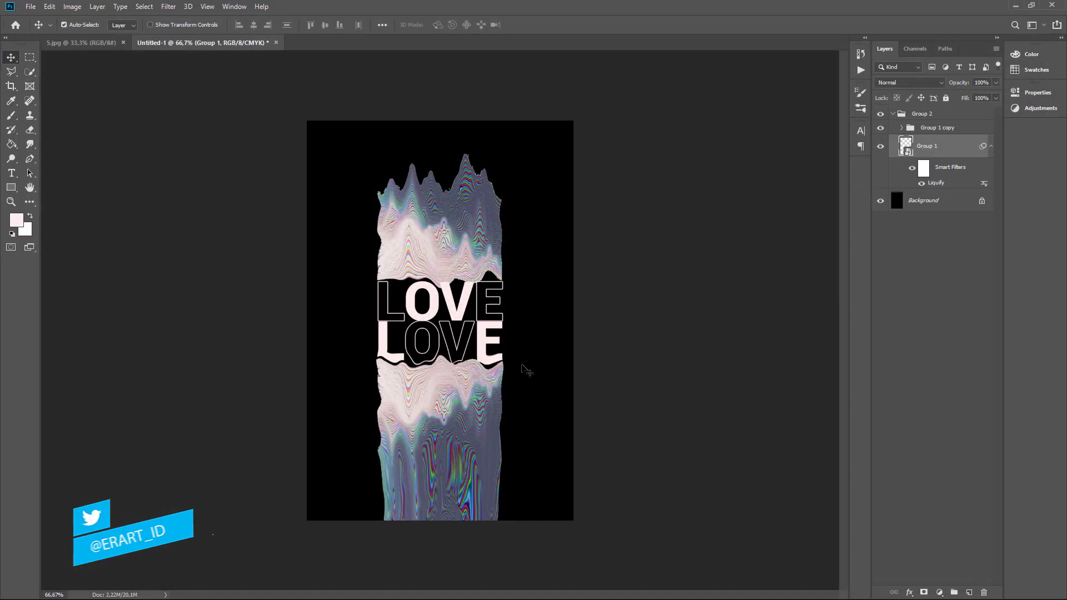
Step: Convert the Group 1 copy folder to a smart object and open it in the Liquify filter
click(948, 131)
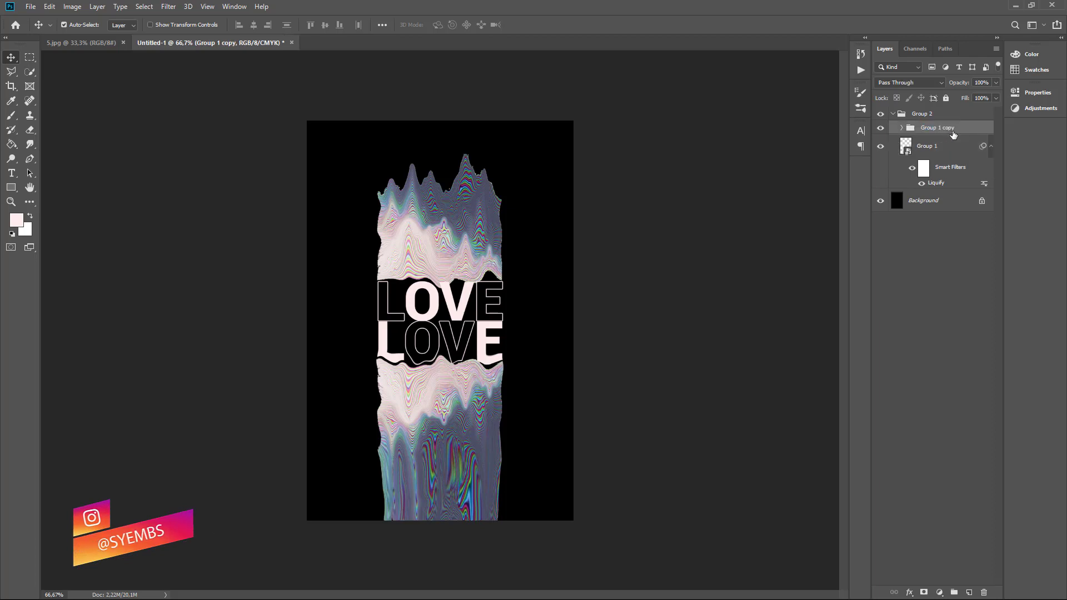
right_click(952, 130)
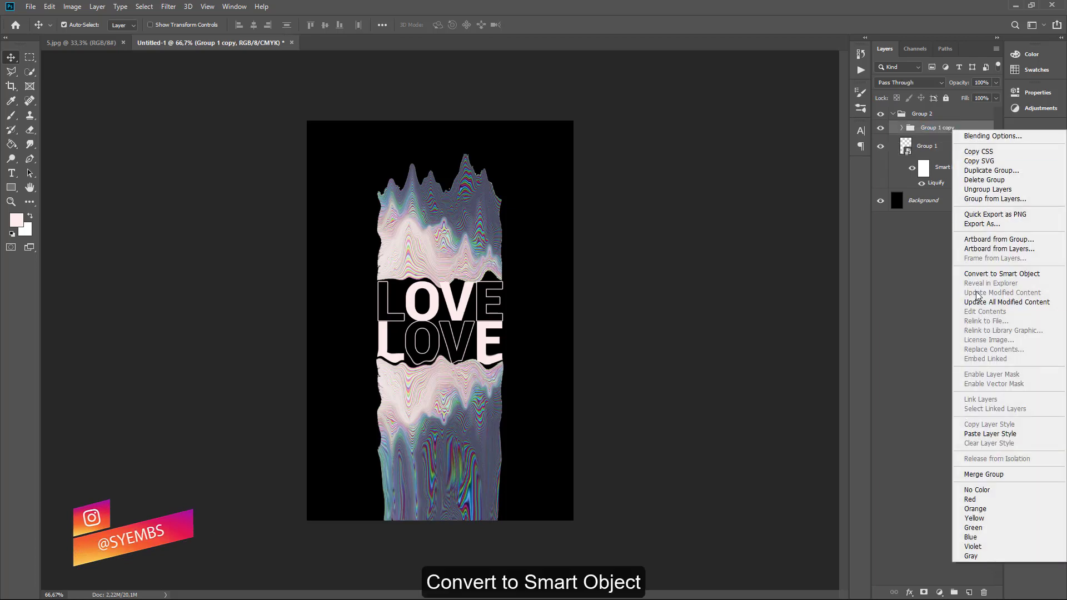
click(995, 273)
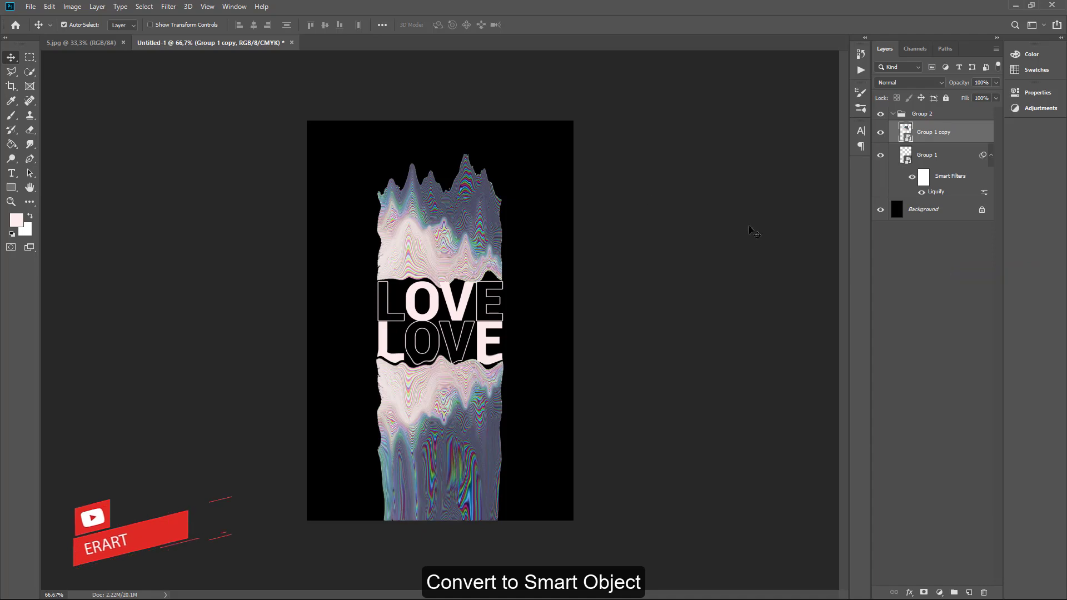
click(171, 10)
click(179, 19)
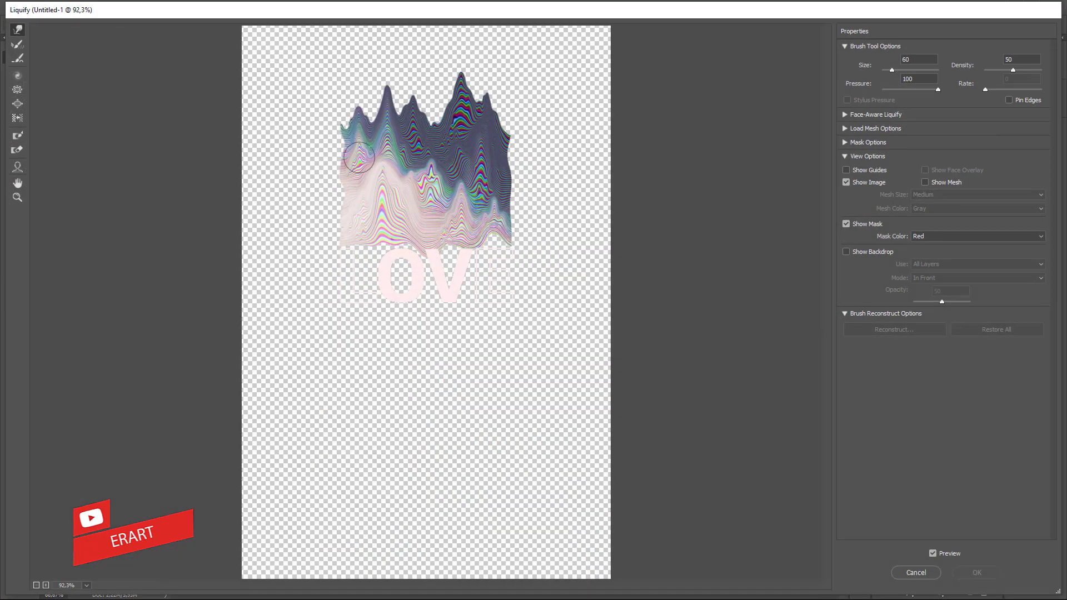
Step: Forward Warp the left peaks of the upper glitch art upward to the canvas's top edge
mouse_move(359, 158)
mouse_down()
mouse_move(335, 57)
mouse_move(347, 61)
mouse_up()
mouse_move(354, 101)
mouse_down()
mouse_move(354, 53)
mouse_move(375, 115)
mouse_move(372, 59)
mouse_up()
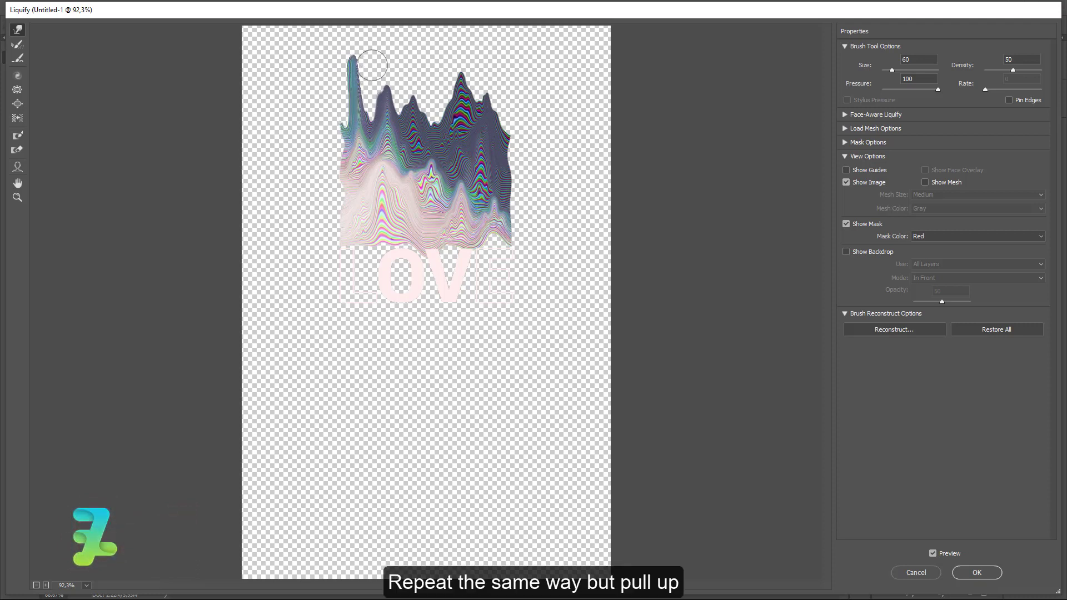
drag(367, 120, 370, 45)
mouse_move(373, 100)
mouse_down()
mouse_move(367, 22)
mouse_move(355, 74)
mouse_move(359, 19)
mouse_move(371, 88)
mouse_move(384, 26)
mouse_move(393, 103)
mouse_move(394, 46)
mouse_move(394, 83)
mouse_move(382, 31)
mouse_up()
drag(386, 78, 387, 32)
drag(373, 100, 376, 33)
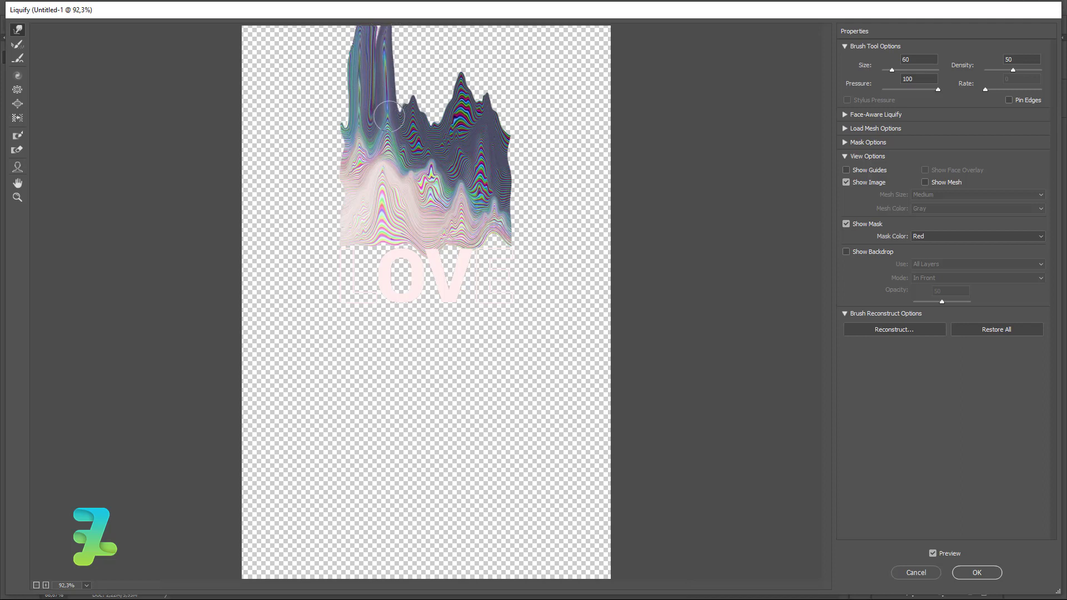
Step: Pull the middle peaks of the upper glitch art up to the canvas's top edge, filling the gaps between them
mouse_move(389, 117)
mouse_down()
mouse_move(393, 33)
mouse_move(403, 34)
mouse_up()
drag(406, 146, 413, 41)
drag(416, 117, 414, 38)
mouse_move(400, 94)
mouse_down()
mouse_move(410, 40)
mouse_move(389, 29)
mouse_move(436, 48)
mouse_up()
mouse_move(437, 114)
mouse_down()
mouse_move(441, 78)
mouse_move(452, 97)
mouse_move(454, 31)
mouse_up()
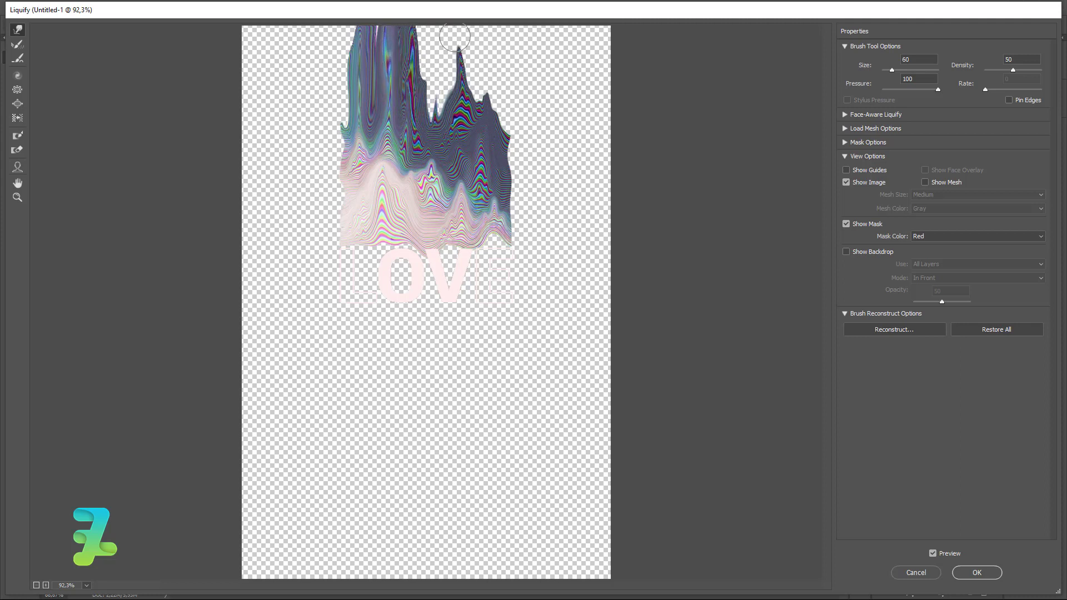
drag(466, 128, 466, 28)
drag(469, 100, 471, 25)
mouse_move(442, 112)
mouse_down()
mouse_move(449, 39)
mouse_move(435, 25)
mouse_up()
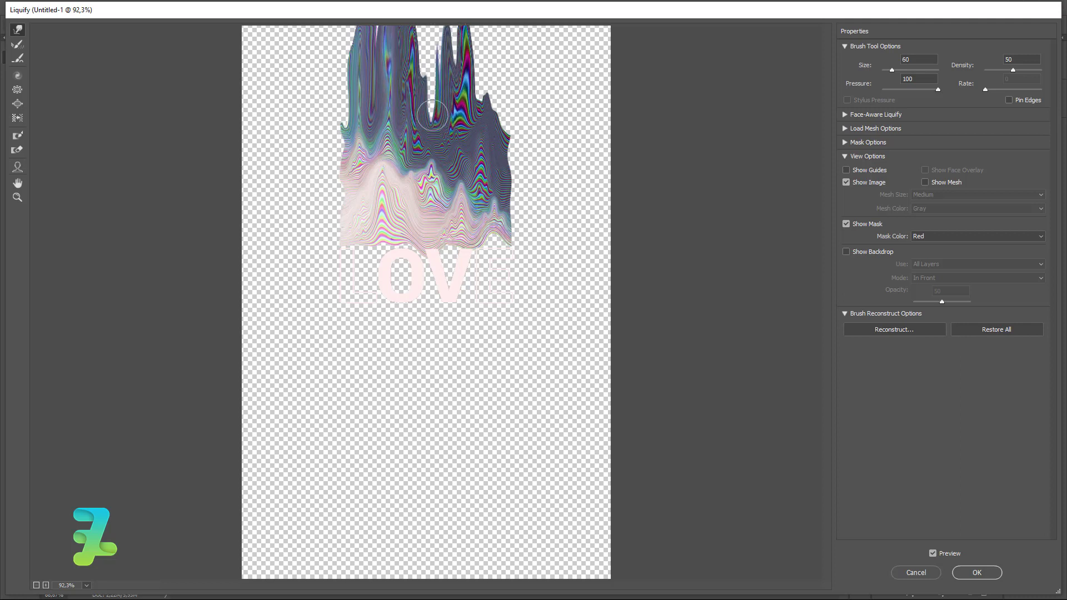
mouse_move(432, 115)
mouse_down()
mouse_move(431, 23)
mouse_move(448, 33)
mouse_move(420, 34)
mouse_up()
drag(442, 89, 459, 32)
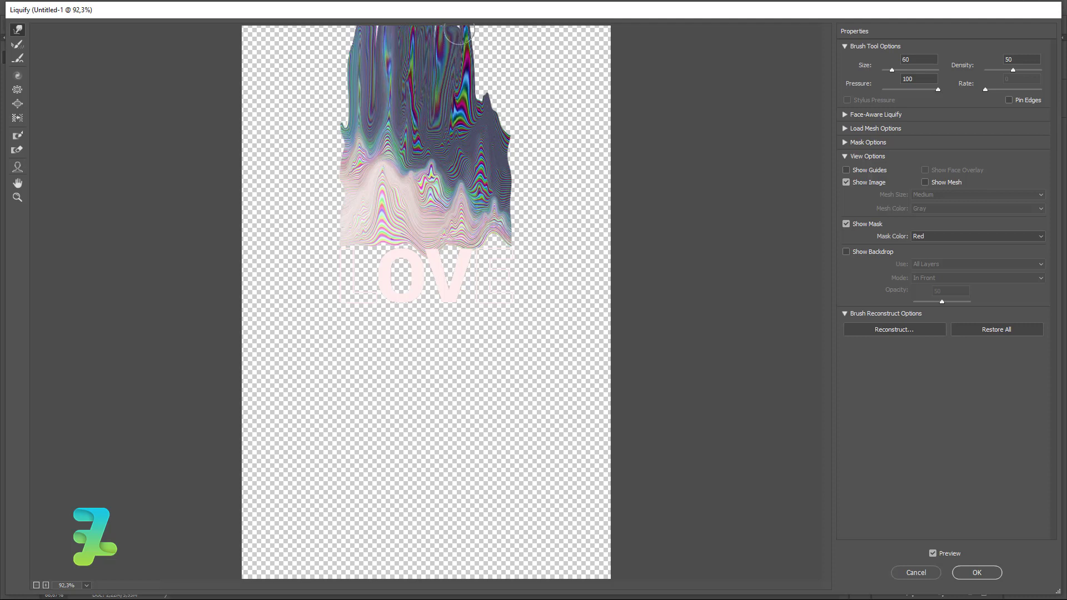
Step: Stretch the right side of the upper glitch art up to the canvas's top edge
drag(480, 105, 488, 48)
mouse_move(510, 152)
mouse_down()
mouse_move(513, 61)
mouse_move(495, 38)
mouse_up()
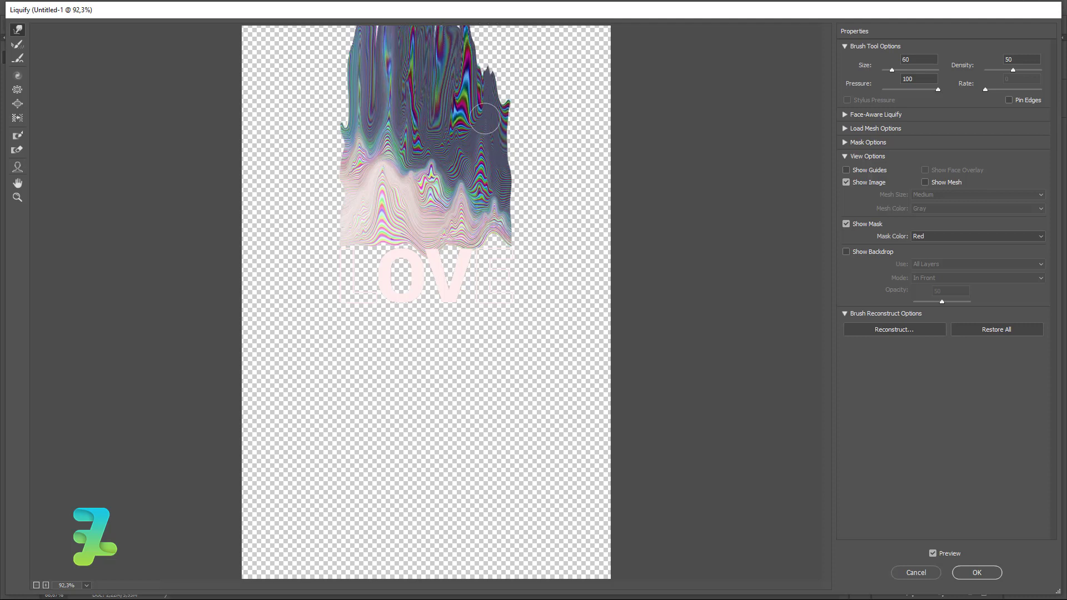
mouse_move(485, 119)
mouse_down()
mouse_move(489, 39)
mouse_move(502, 50)
mouse_move(497, 42)
mouse_move(489, 56)
mouse_move(479, 33)
mouse_move(489, 30)
mouse_up()
mouse_move(503, 69)
mouse_down()
mouse_move(509, 31)
mouse_move(497, 44)
mouse_move(517, 47)
mouse_up()
mouse_move(514, 162)
mouse_down()
mouse_move(493, 91)
mouse_move(516, 12)
mouse_up()
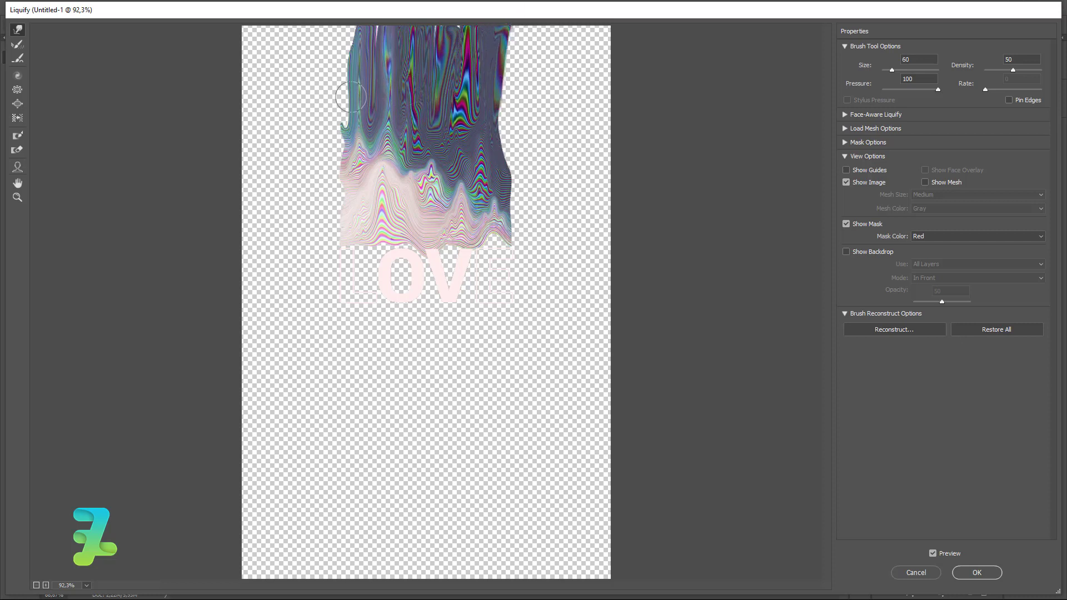
Step: Reshape the upper glitch art's left edge, warp the border where it meets the upper letters, and apply the Liquify filter
mouse_move(351, 96)
mouse_down()
mouse_move(358, 37)
mouse_move(339, 83)
mouse_move(350, 95)
mouse_move(364, 40)
mouse_move(370, 92)
mouse_move(341, 22)
mouse_up()
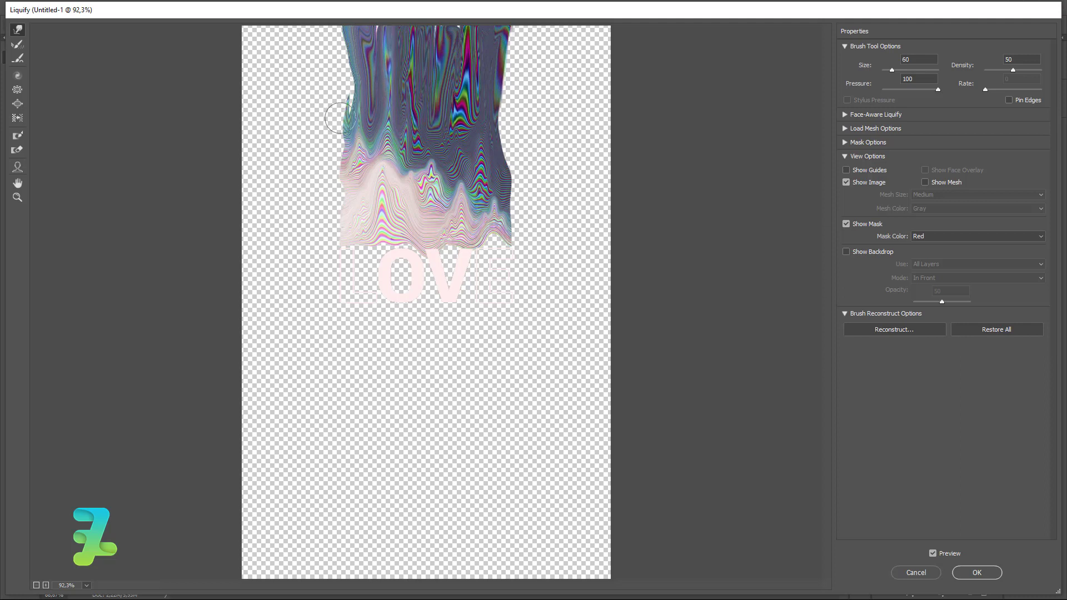
mouse_move(340, 118)
mouse_down()
mouse_move(338, 72)
mouse_move(347, 61)
mouse_move(339, 113)
mouse_move(353, 29)
mouse_up()
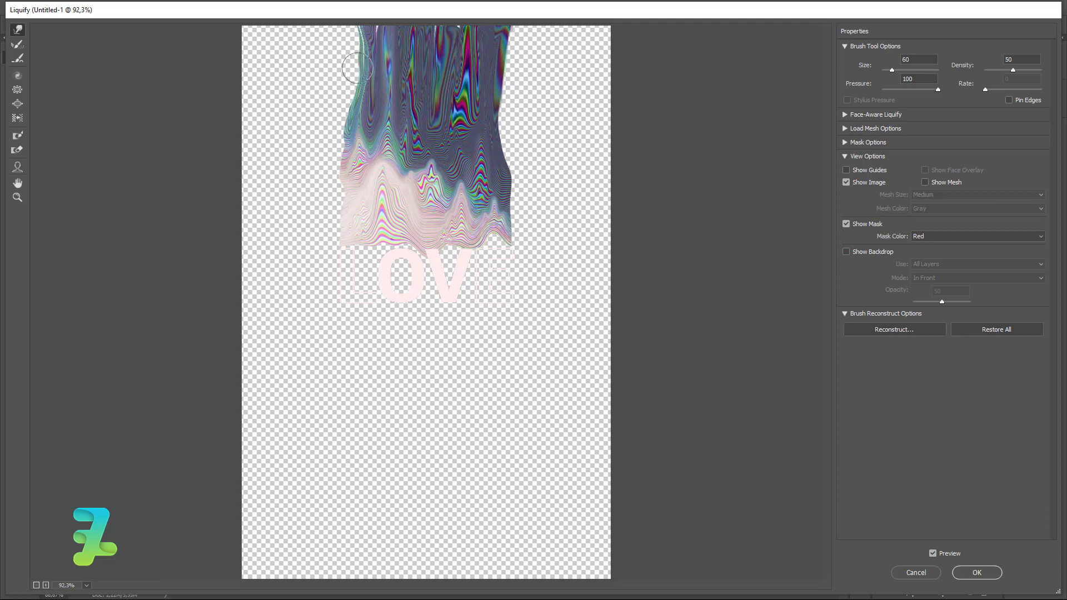
drag(357, 67, 348, 44)
mouse_move(488, 218)
mouse_down()
mouse_move(501, 248)
mouse_move(461, 249)
mouse_move(467, 239)
mouse_move(432, 241)
mouse_move(434, 249)
mouse_move(436, 232)
mouse_move(396, 240)
mouse_move(405, 221)
mouse_move(405, 238)
mouse_move(340, 242)
mouse_move(341, 228)
mouse_move(364, 243)
mouse_up()
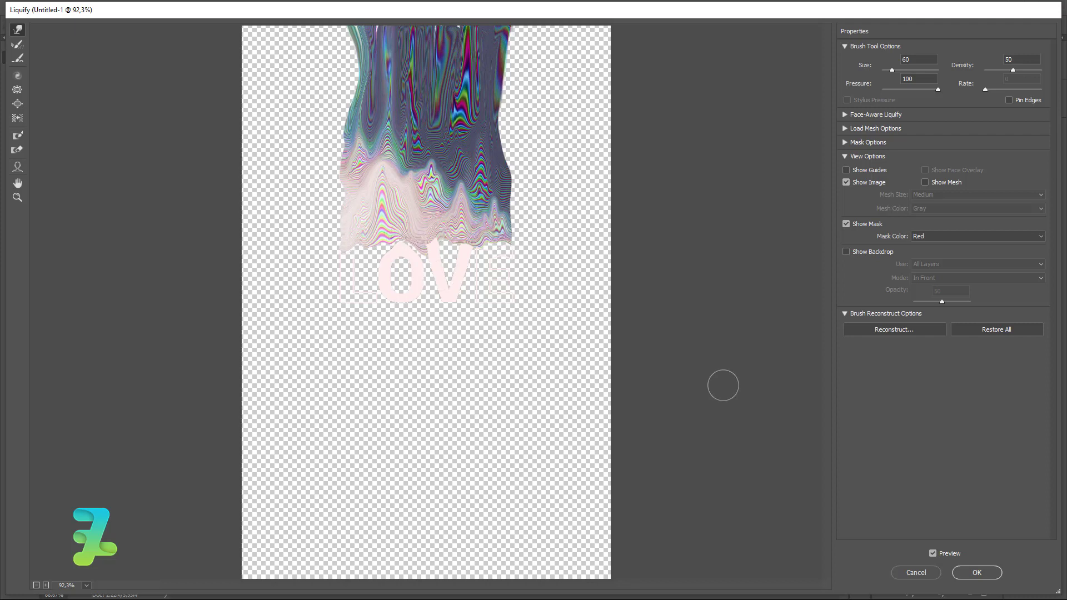
click(976, 572)
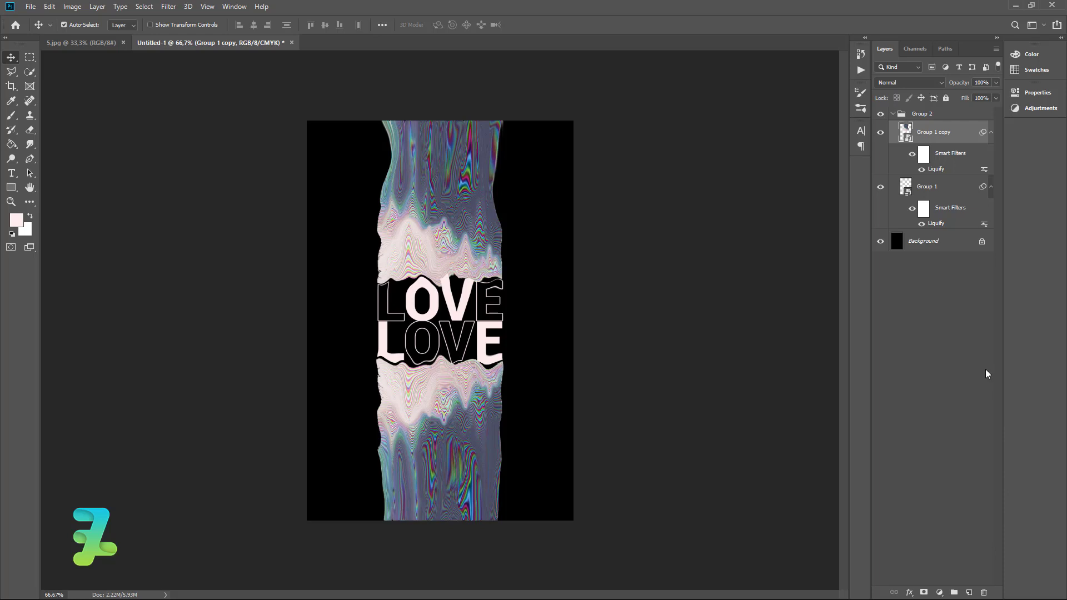
Step: Create a new empty layer directly above the Background and activate the Brush tool for painting a glow
click(943, 243)
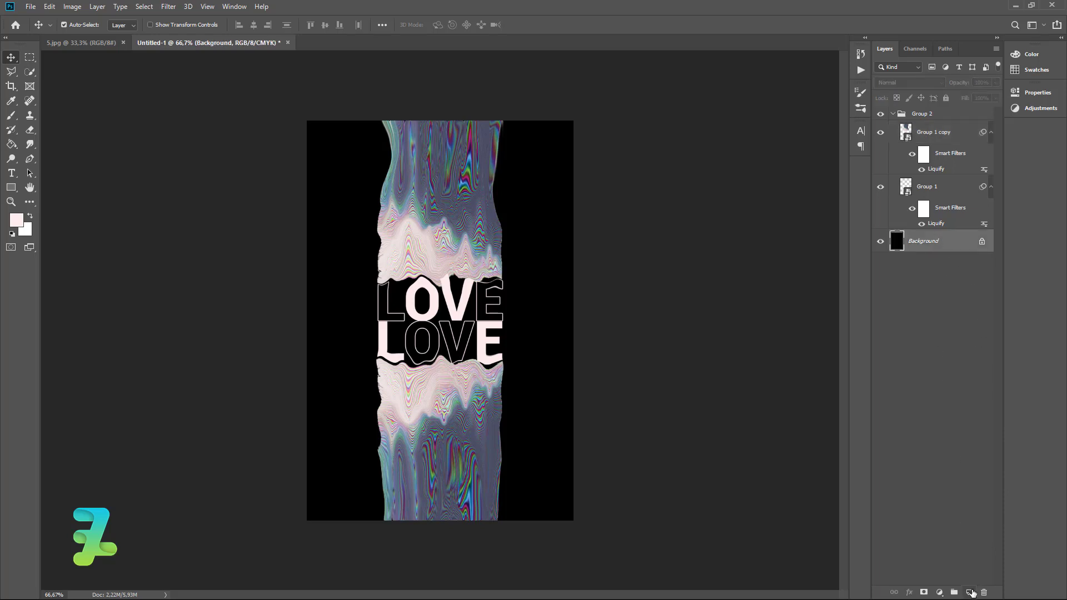
click(971, 592)
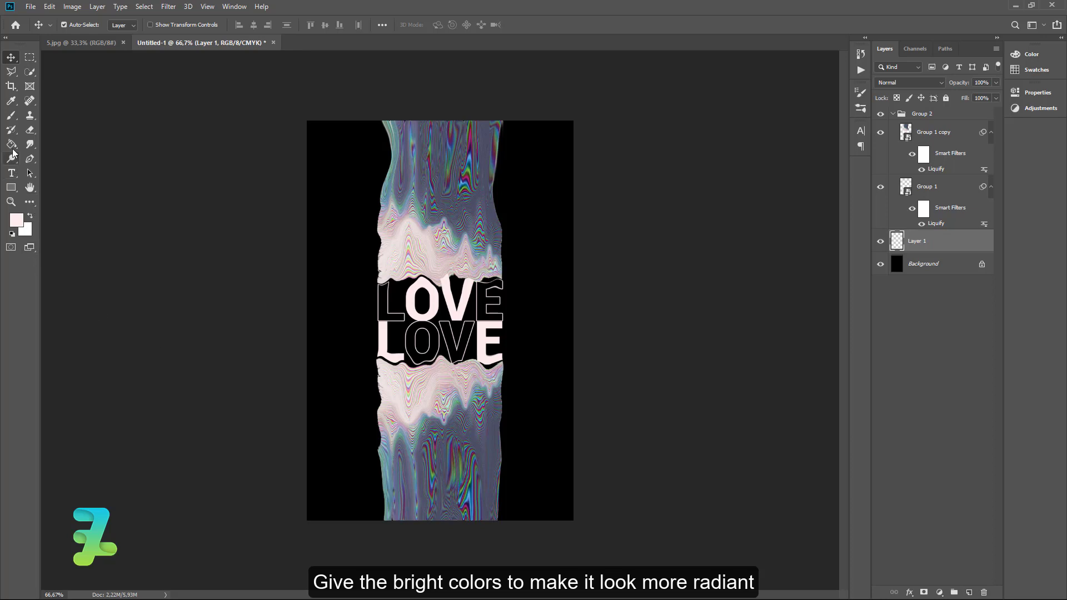
click(10, 115)
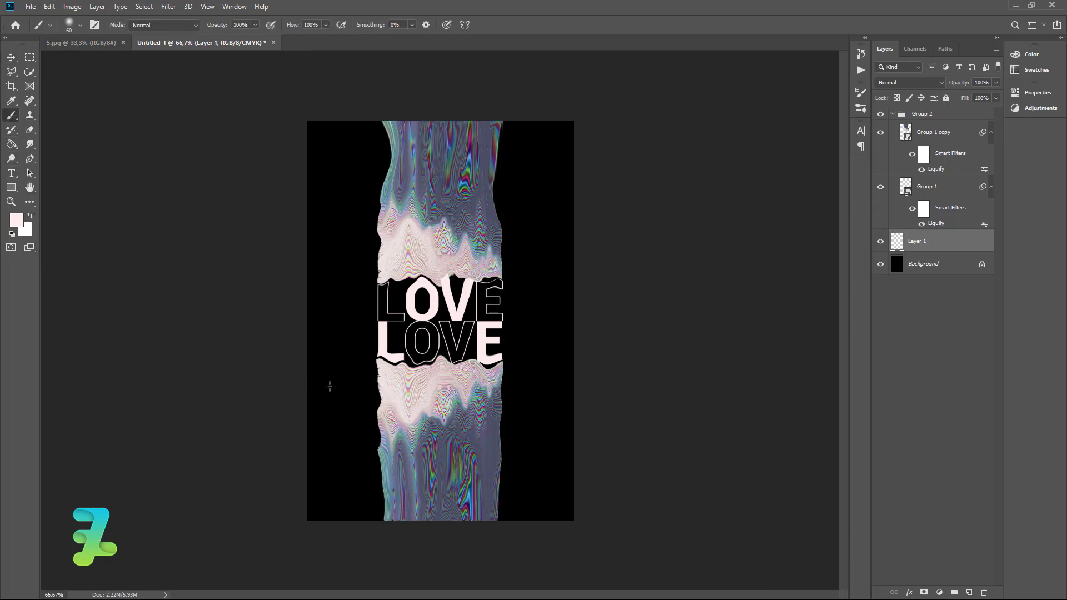
Step: Set the soft brush size to 250 px and dab a pale pink glow behind the centre of the lower glitch art, undoing misplaced dabs
click(388, 397)
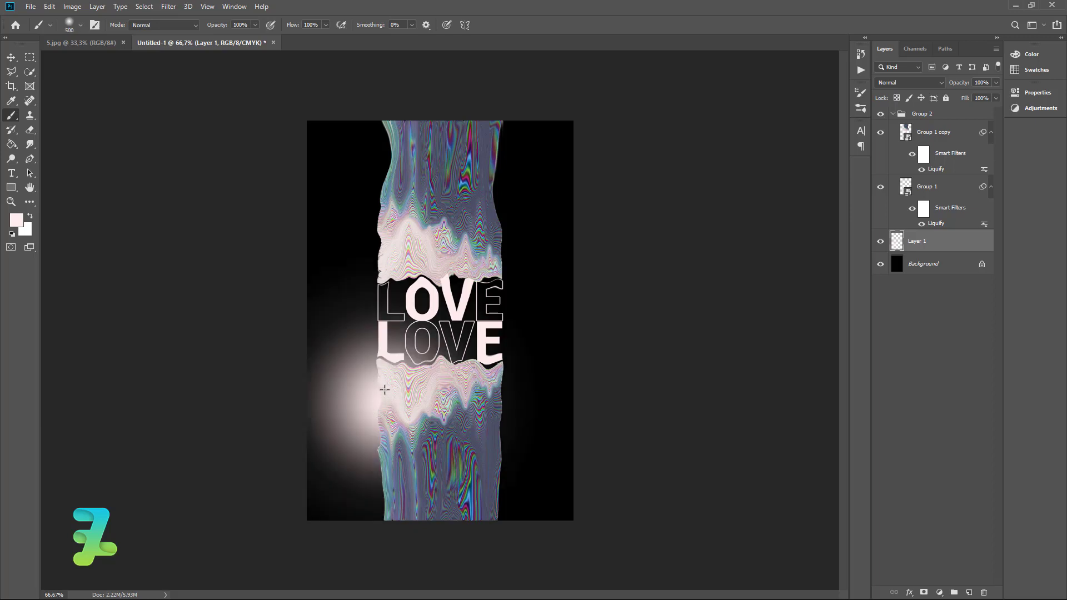
key(ctrl+z)
key(bracketleft)
click(387, 396)
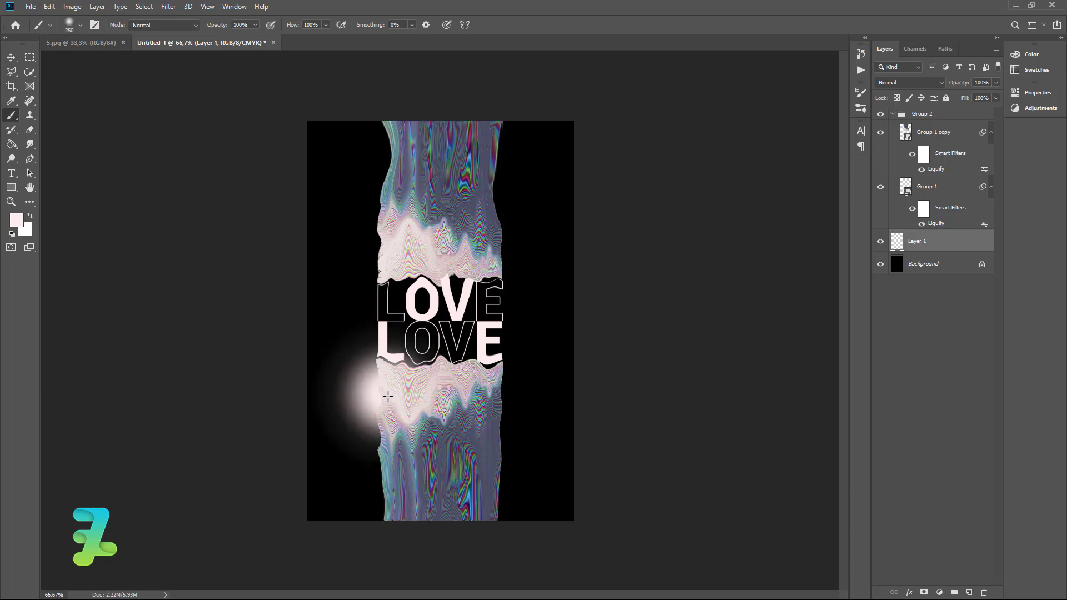
key(ctrl+z)
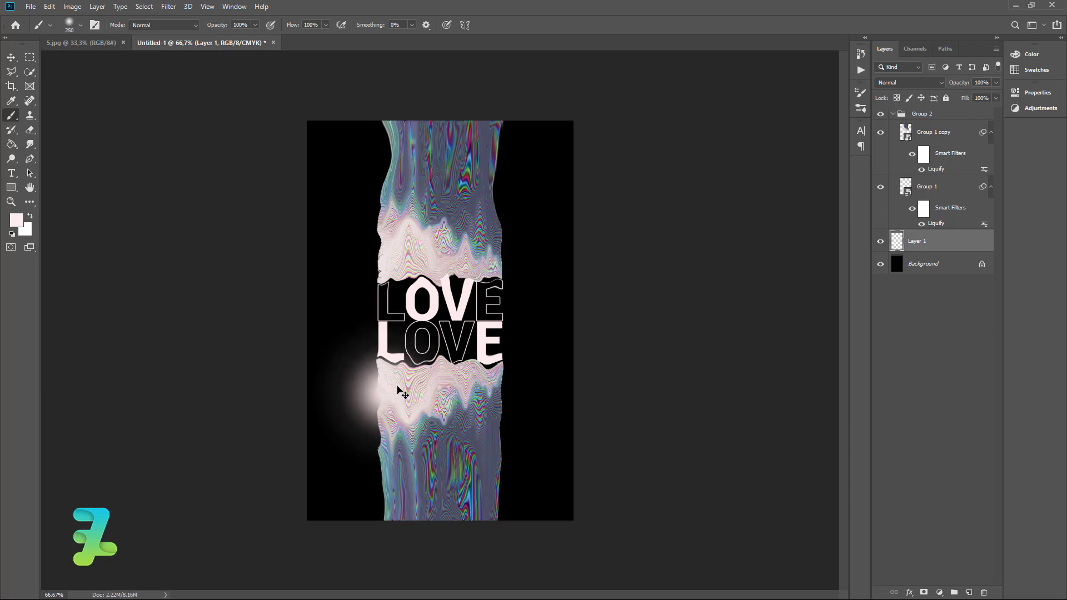
key(ctrl+z)
click(403, 392)
key(ctrl+z)
click(420, 417)
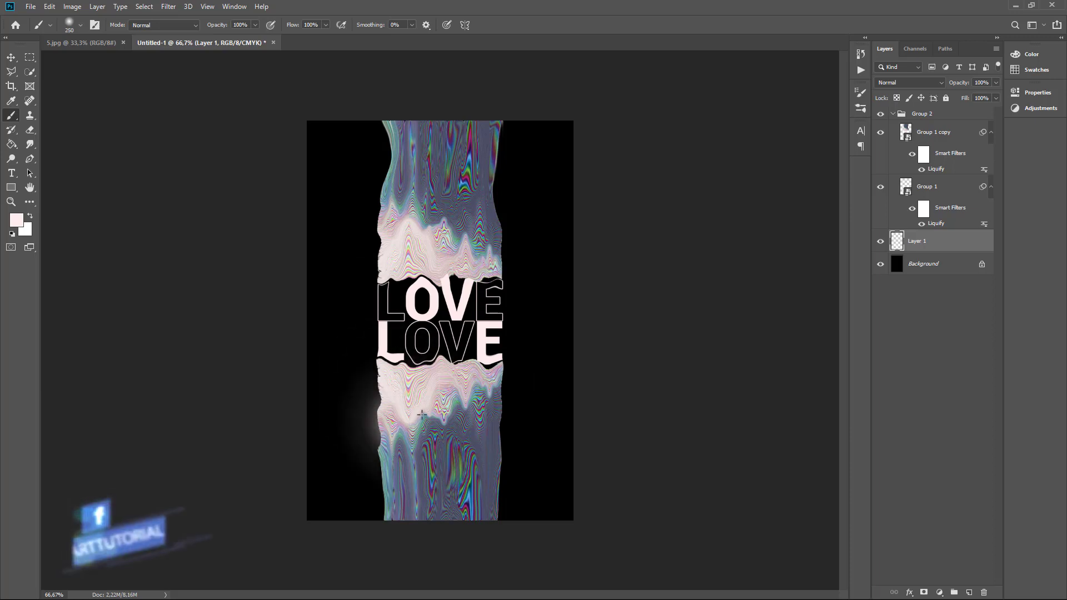
key(ctrl+z)
click(447, 397)
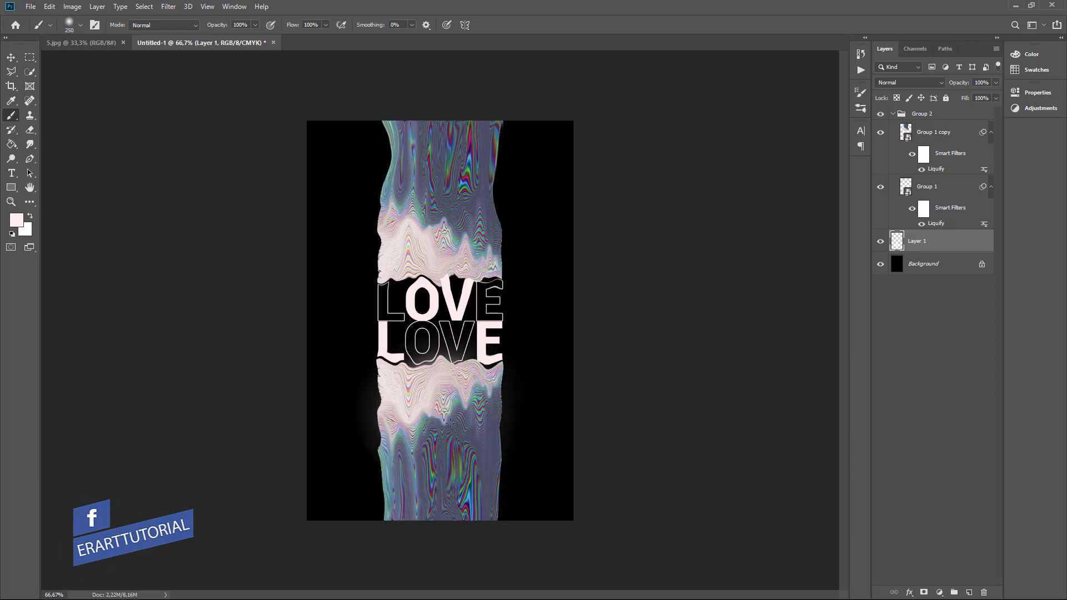
Step: Dab a pale pink glow behind the centre of the upper glitch art, undoing misplaced dabs
click(437, 275)
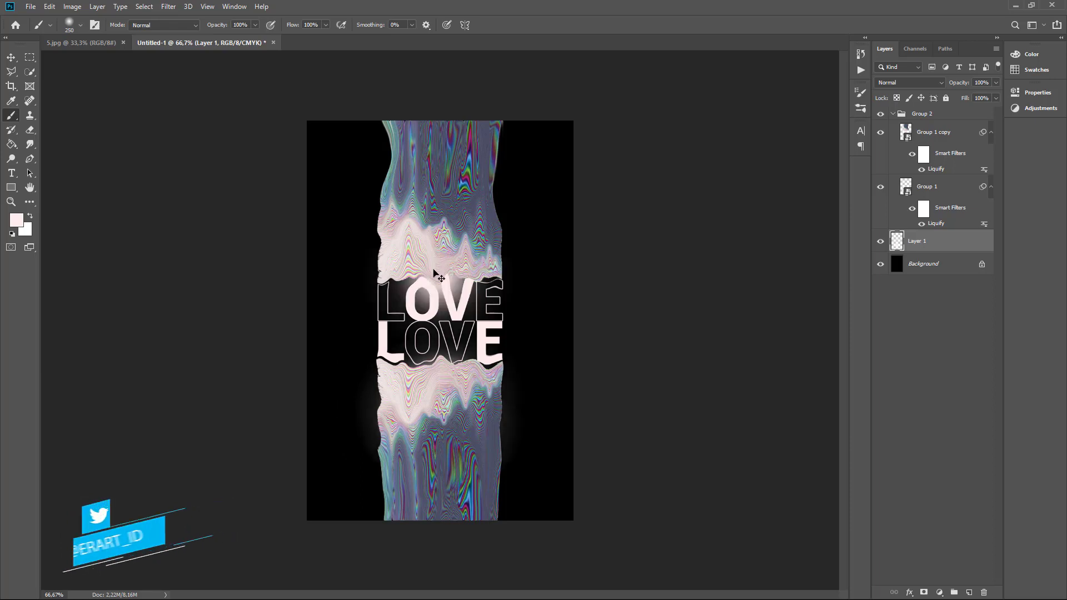
key(ctrl+z)
click(419, 257)
key(ctrl+z)
click(420, 250)
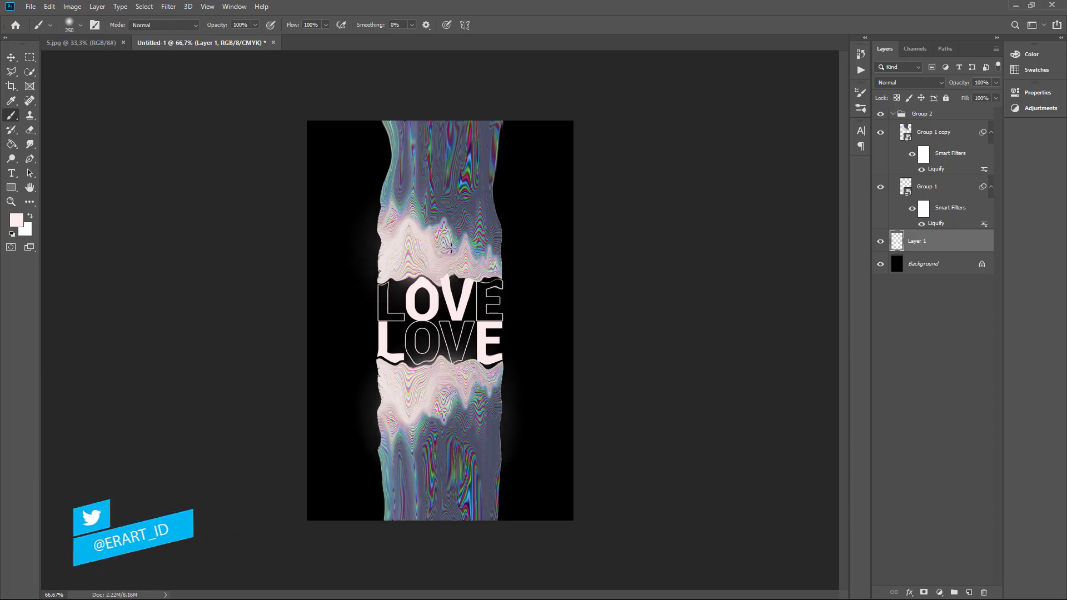
click(469, 257)
click(481, 269)
key(ctrl+z)
click(421, 256)
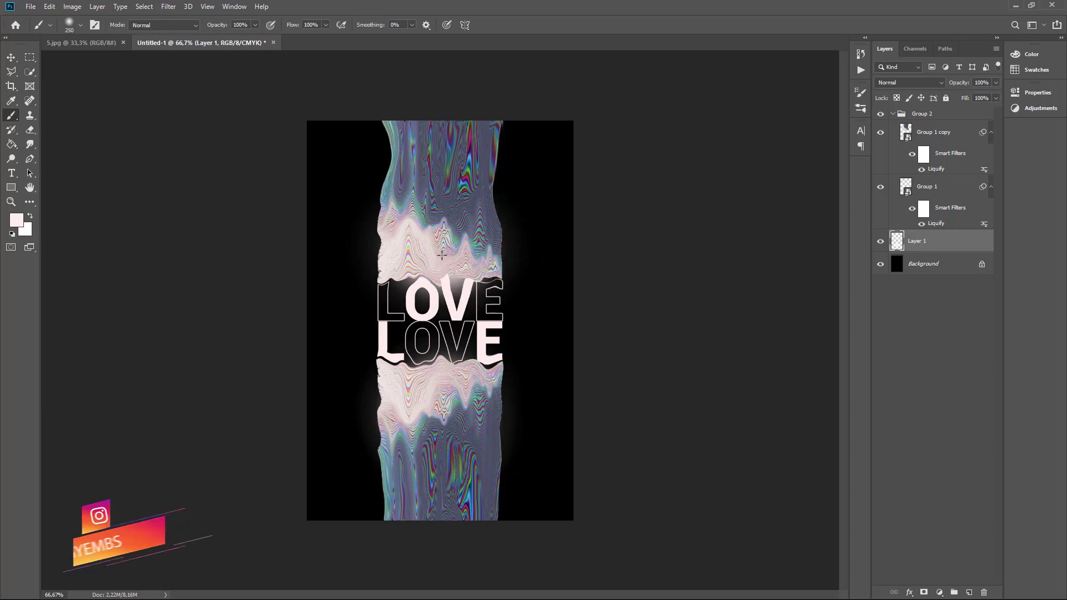
key(ctrl+z)
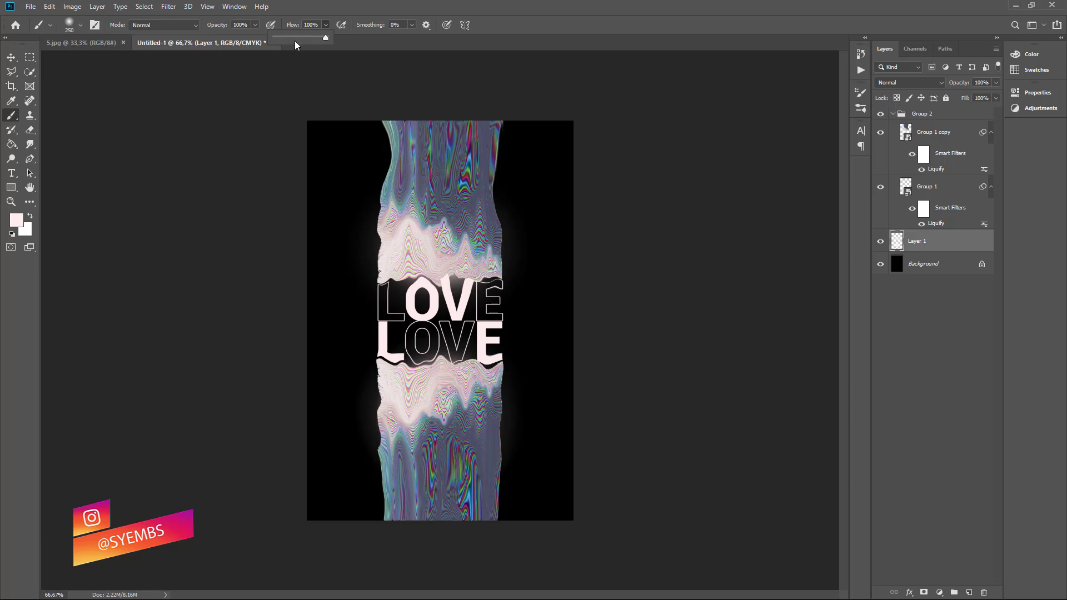
Step: Reduce the brush flow to 38% and strengthen the pale glow behind the upper glitch art, undoing the excess strokes
drag(294, 39, 294, 39)
click(408, 241)
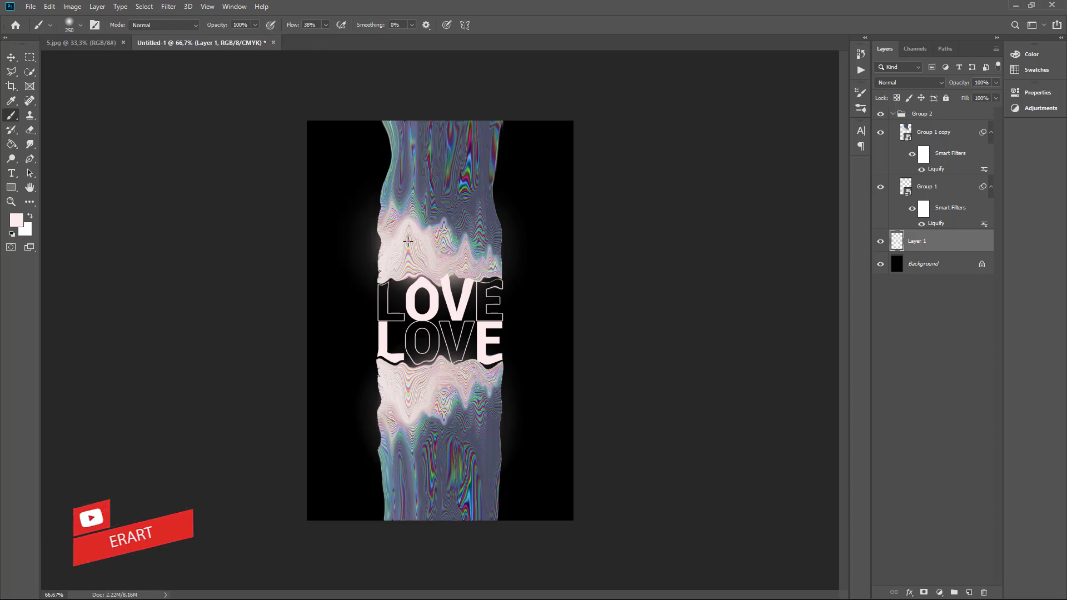
drag(381, 206, 390, 164)
key(ctrl+z)
click(398, 226)
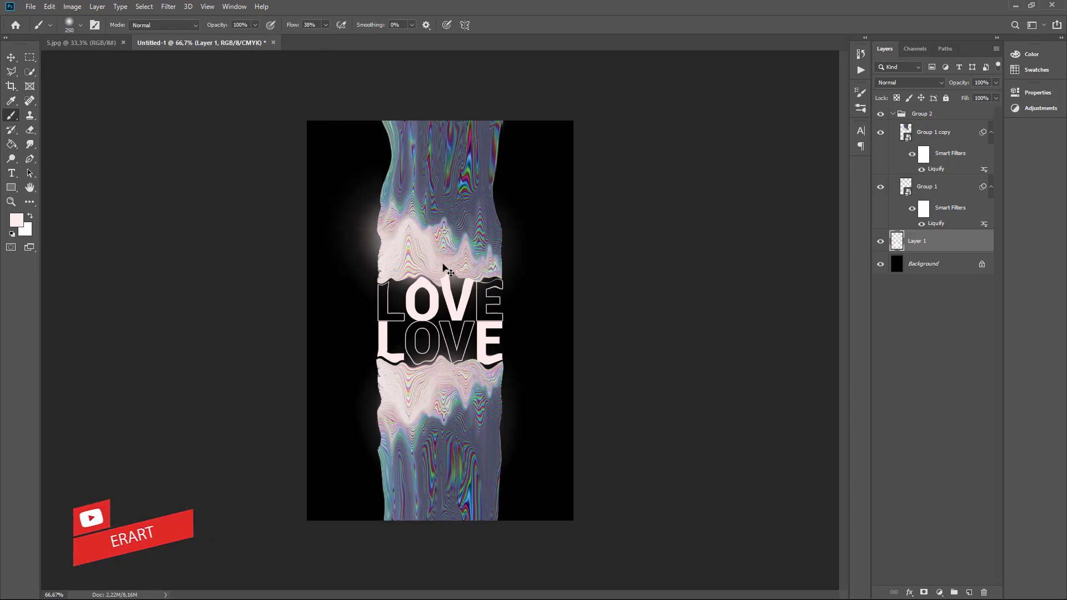
key(ctrl+z)
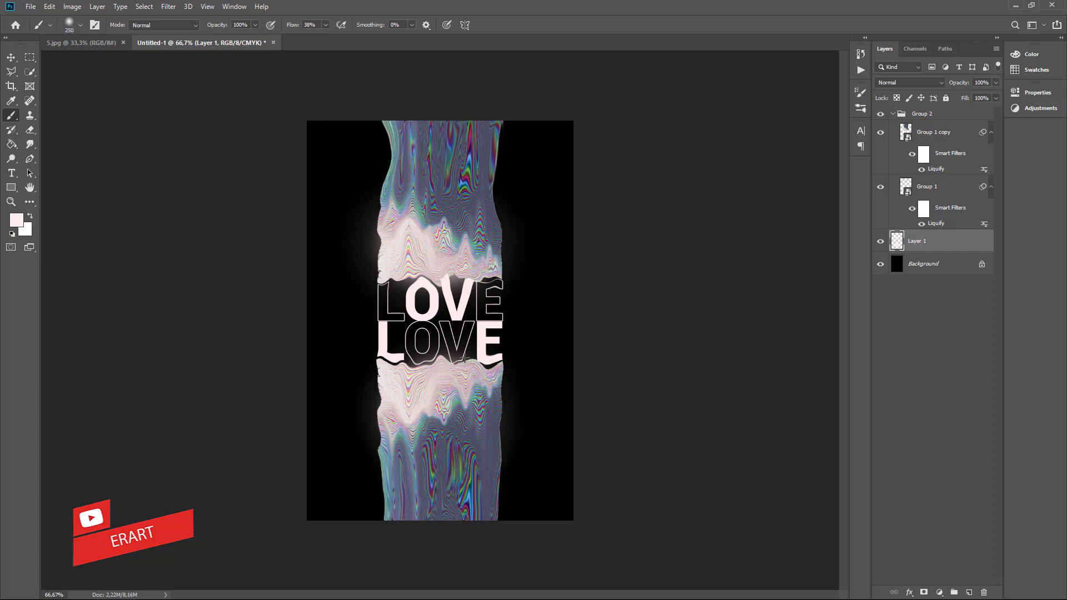
Step: Swap the brush colours, sample green from the lower glitch art as the foreground colour, shift it to teal, and reactivate the Brush
click(31, 215)
click(17, 220)
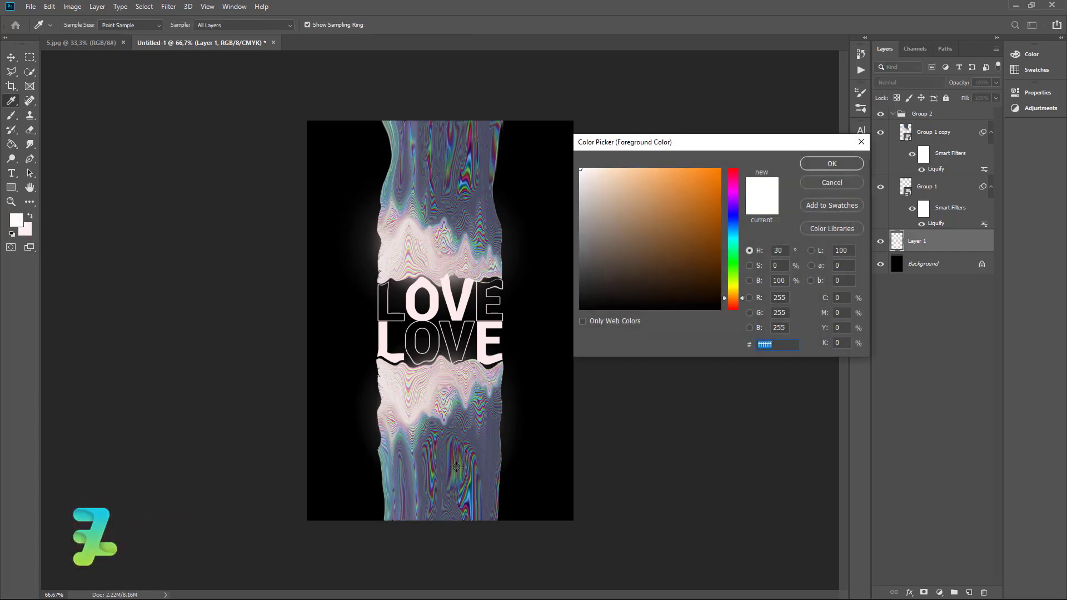
click(456, 467)
click(460, 477)
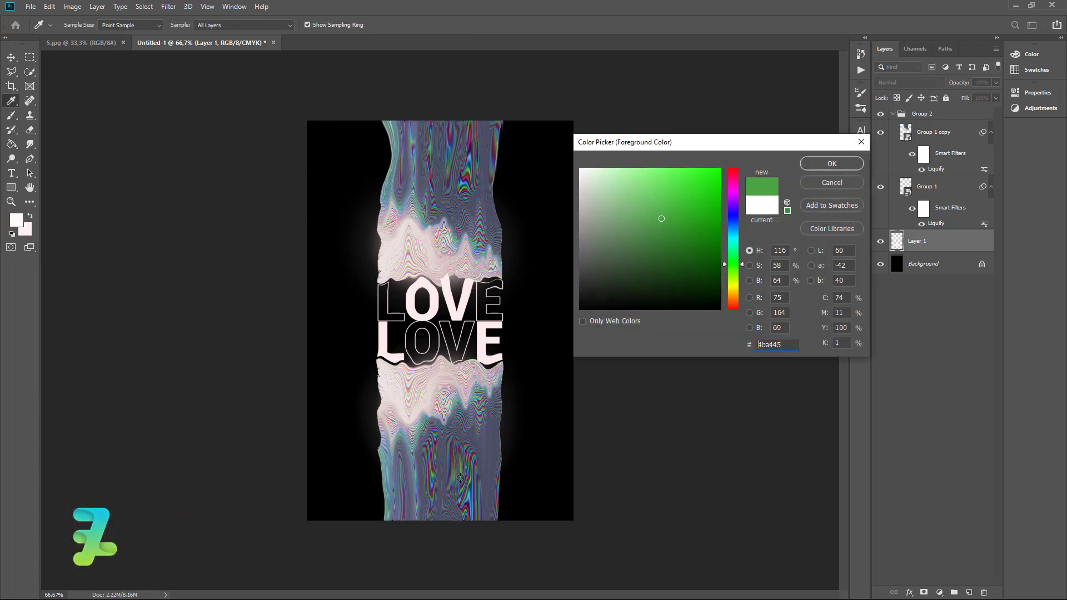
mouse_move(729, 247)
mouse_down()
mouse_move(700, 199)
mouse_move(698, 219)
mouse_move(720, 212)
mouse_move(704, 218)
mouse_up()
click(830, 164)
key(b)
Step: Paint a teal glow behind the outer ends of the lower and upper glitch art, undoing the first misplaced dab
click(402, 507)
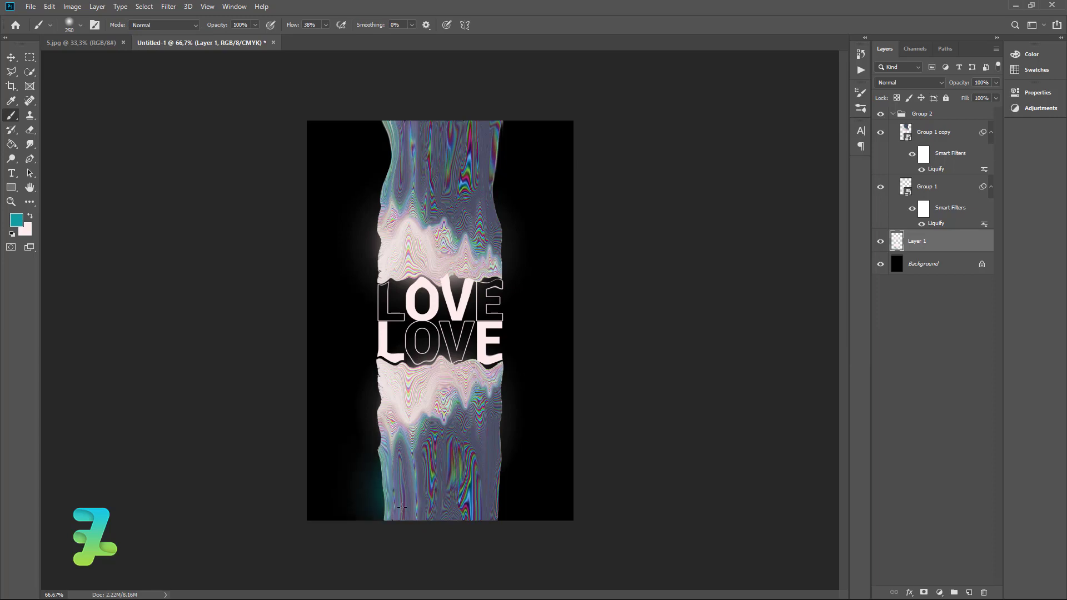
key(ctrl+z)
mouse_move(439, 523)
mouse_down()
mouse_move(474, 491)
mouse_move(407, 488)
mouse_up()
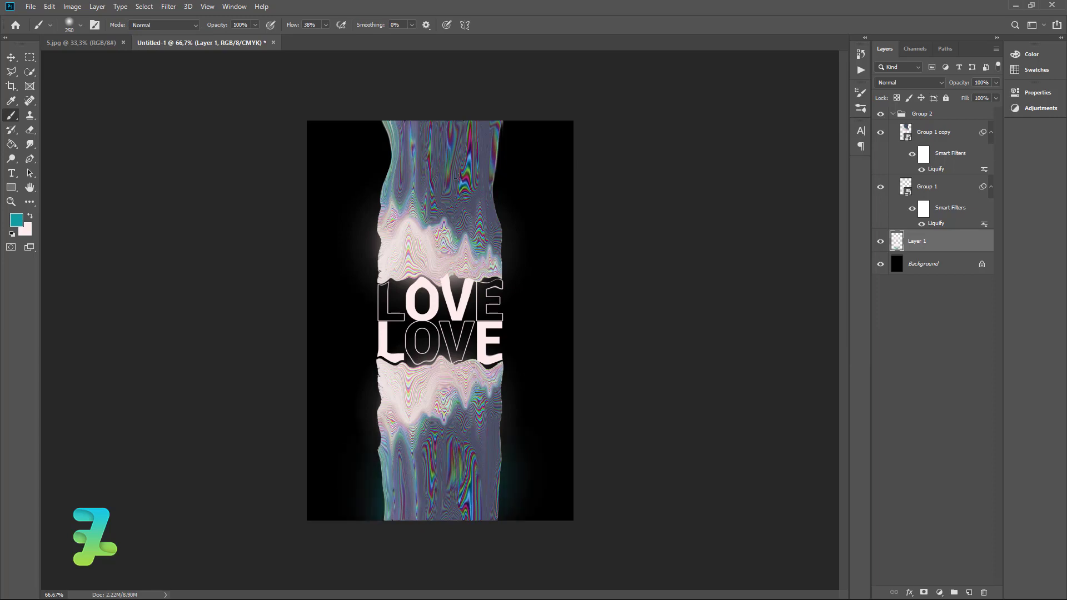
mouse_move(473, 198)
mouse_down()
mouse_move(452, 180)
mouse_move(475, 153)
mouse_move(471, 127)
mouse_move(443, 116)
mouse_move(412, 121)
mouse_move(408, 202)
mouse_up()
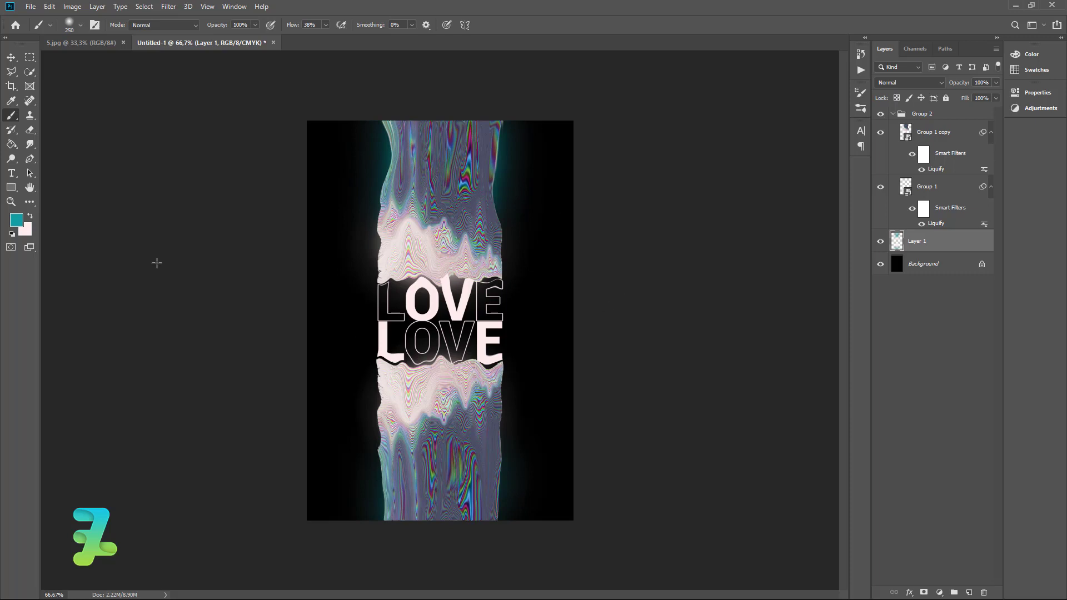
Step: On a new layer above Layer 1, brush a pale pink glow behind the LOVE words and set its blend mode to Overlay
click(31, 217)
click(969, 592)
mouse_move(399, 354)
mouse_down()
mouse_move(414, 322)
mouse_move(393, 279)
mouse_move(396, 311)
mouse_move(418, 319)
mouse_move(476, 276)
mouse_move(455, 357)
mouse_move(433, 348)
mouse_move(426, 362)
mouse_move(466, 364)
mouse_move(479, 348)
mouse_move(474, 321)
mouse_move(467, 284)
mouse_up()
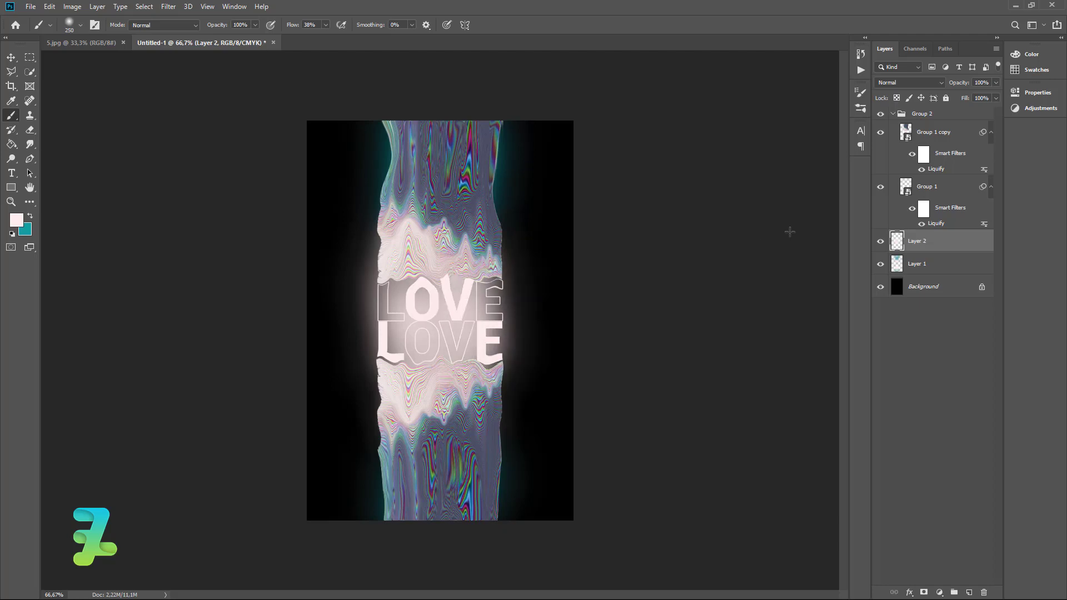
click(913, 82)
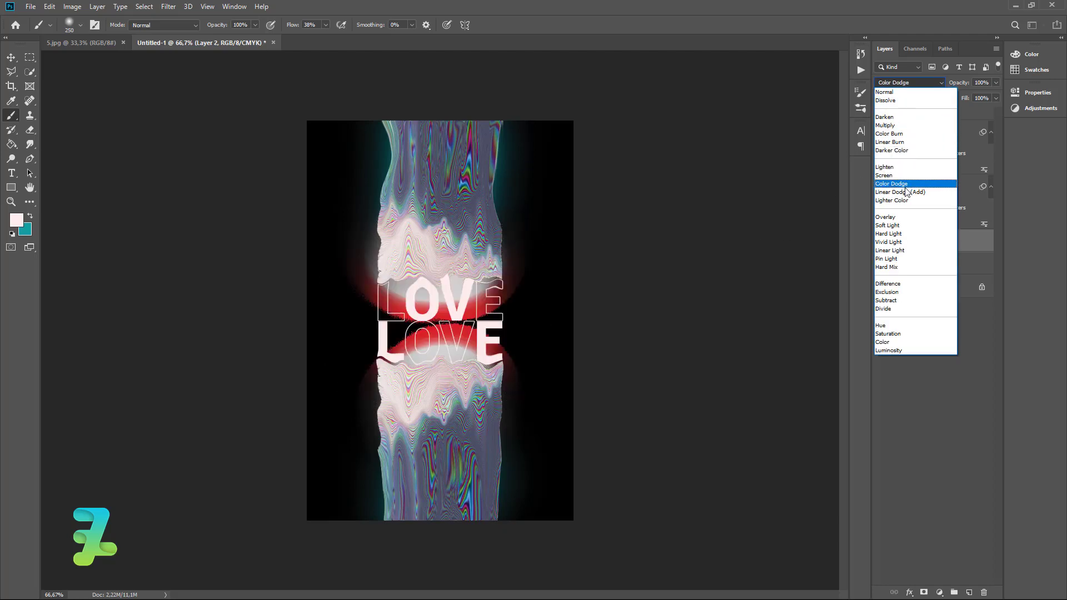
click(910, 220)
Step: Temporarily fade the Group 1 art to 35% opacity to check the glow behind, and set the Layer 2 glow's opacity to 12%
click(939, 188)
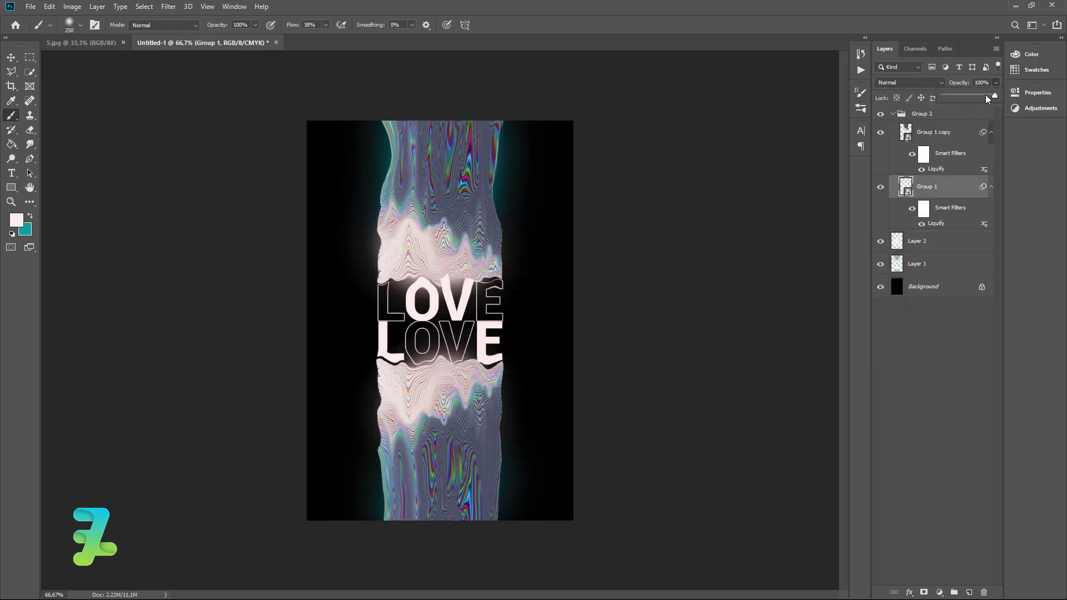
mouse_move(986, 95)
mouse_down()
mouse_move(949, 95)
mouse_move(987, 96)
mouse_up()
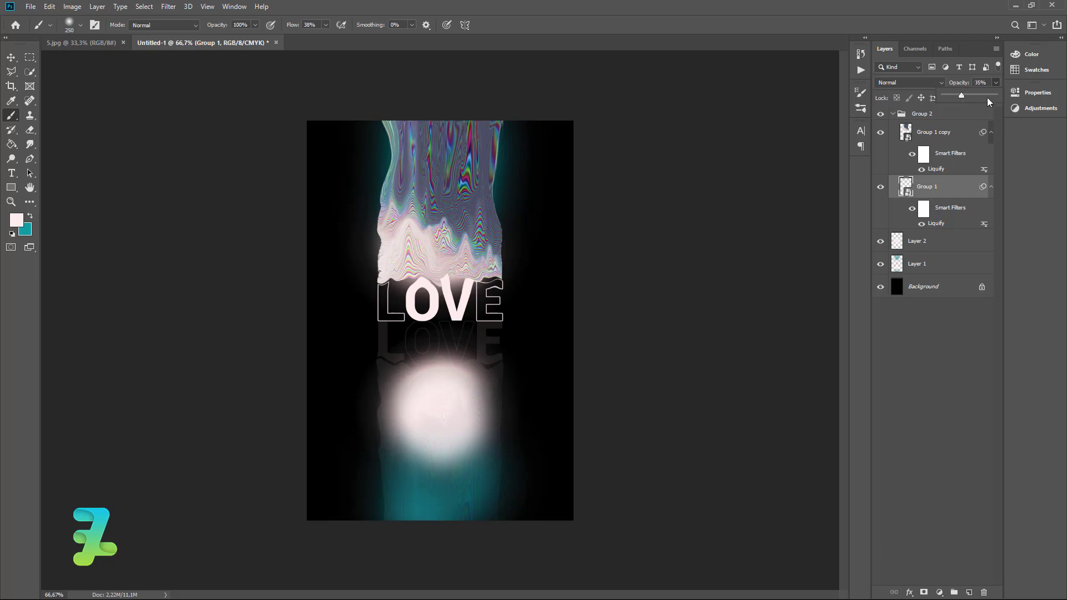
click(902, 237)
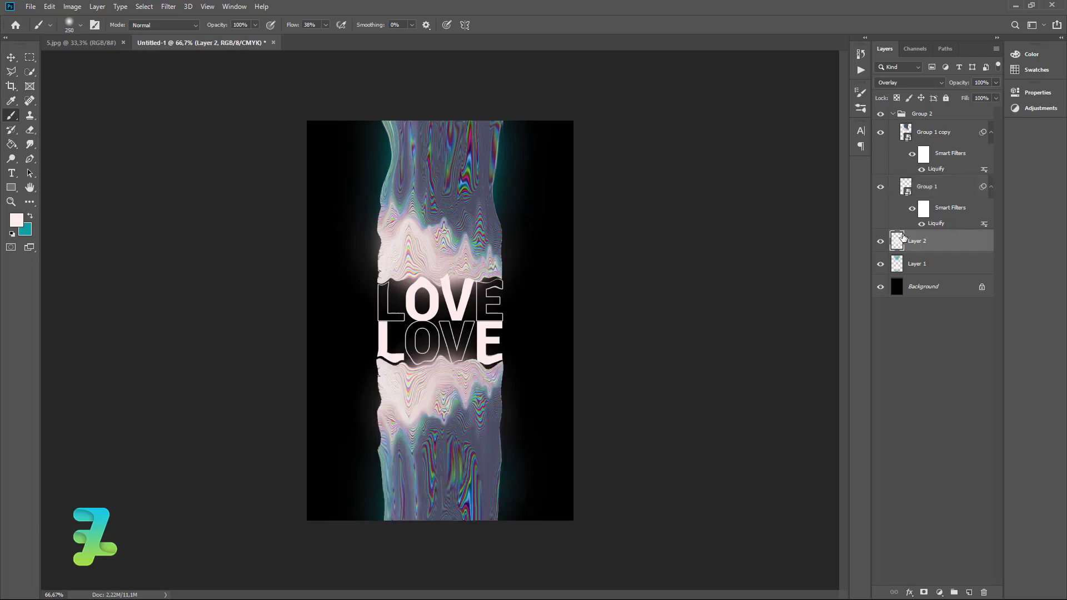
click(996, 83)
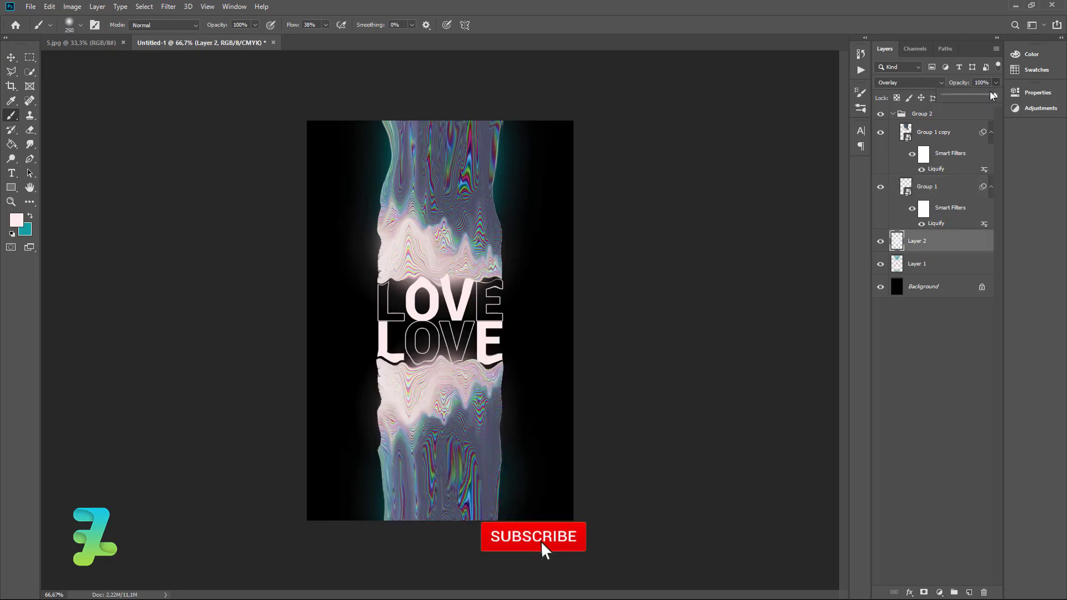
drag(995, 96, 906, 96)
drag(988, 97, 949, 97)
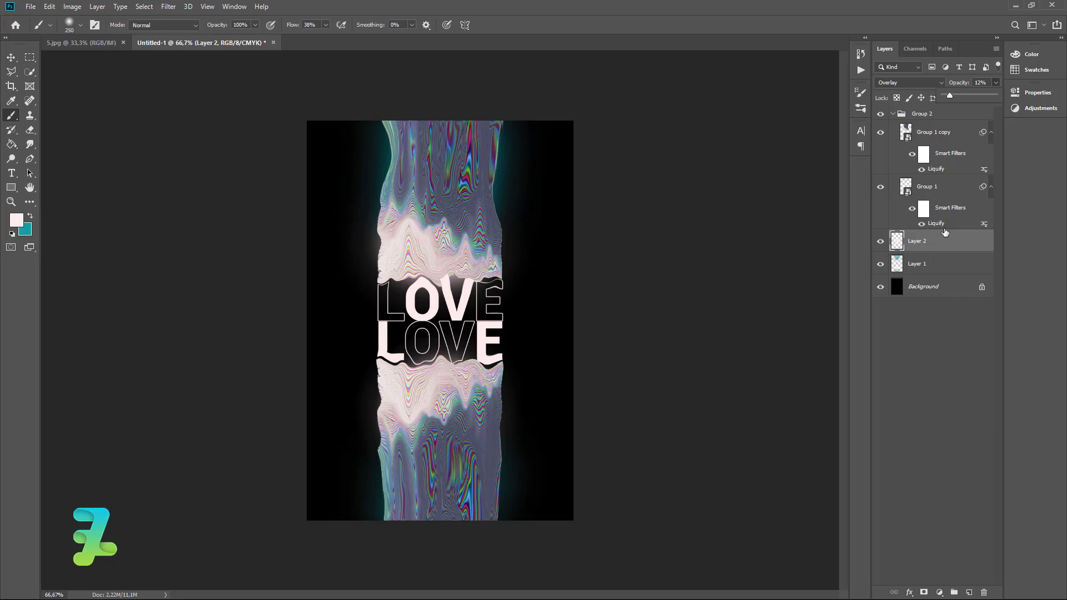
Step: Add an Inner Glow layer style to Group 1 and change its colour to dark blue #234979
click(950, 188)
double_click(950, 188)
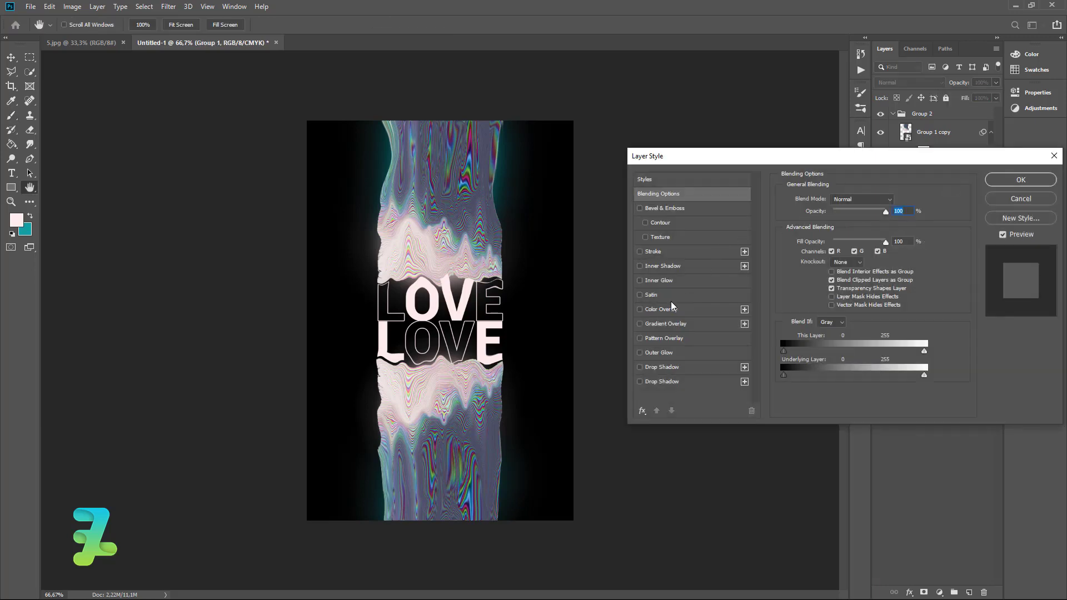
click(639, 280)
click(656, 284)
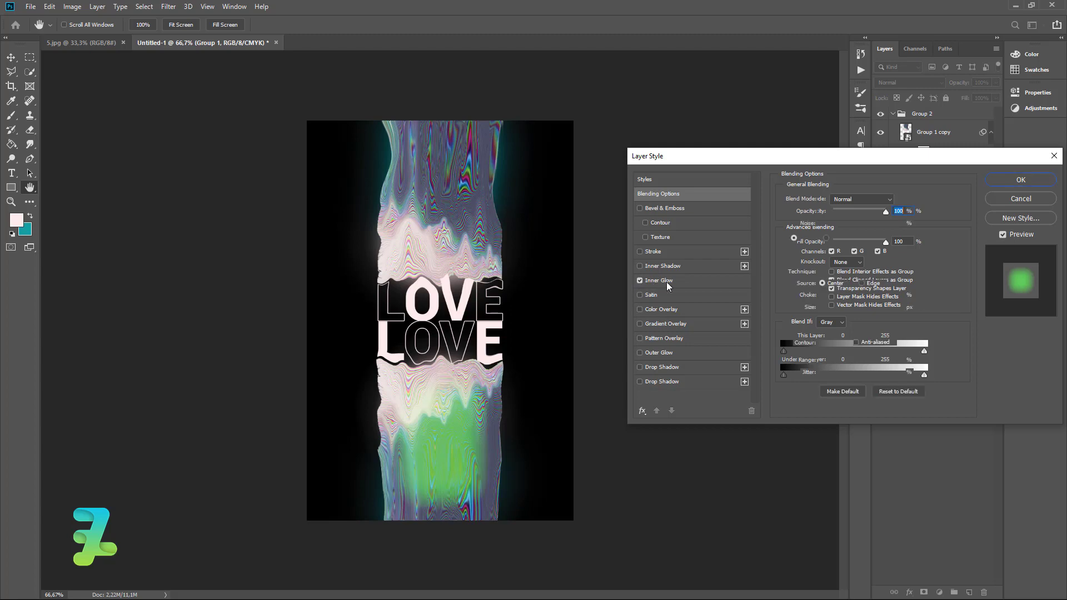
click(809, 240)
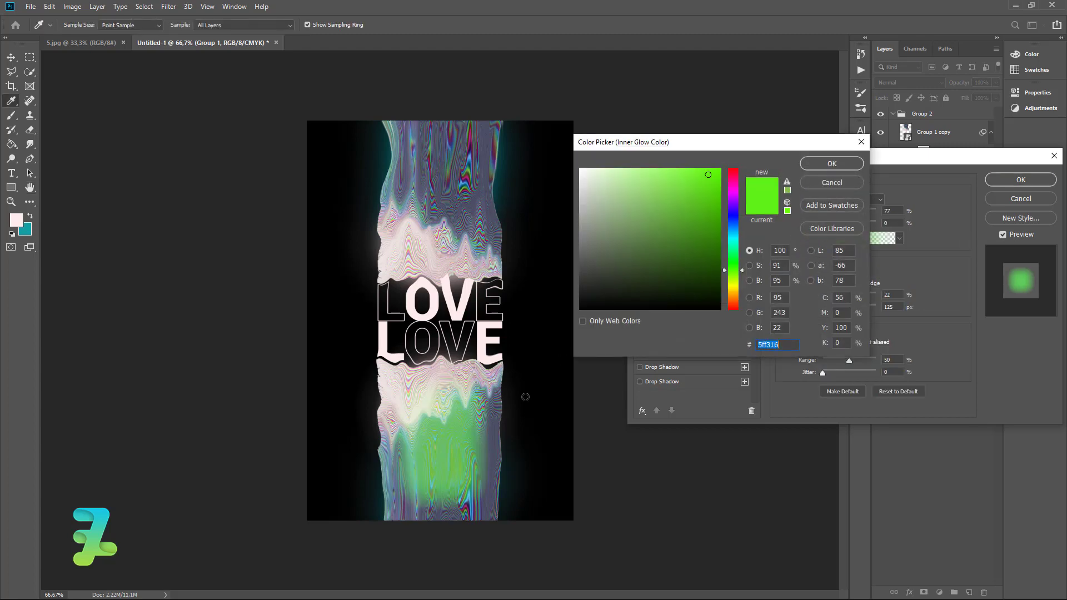
drag(656, 275, 671, 257)
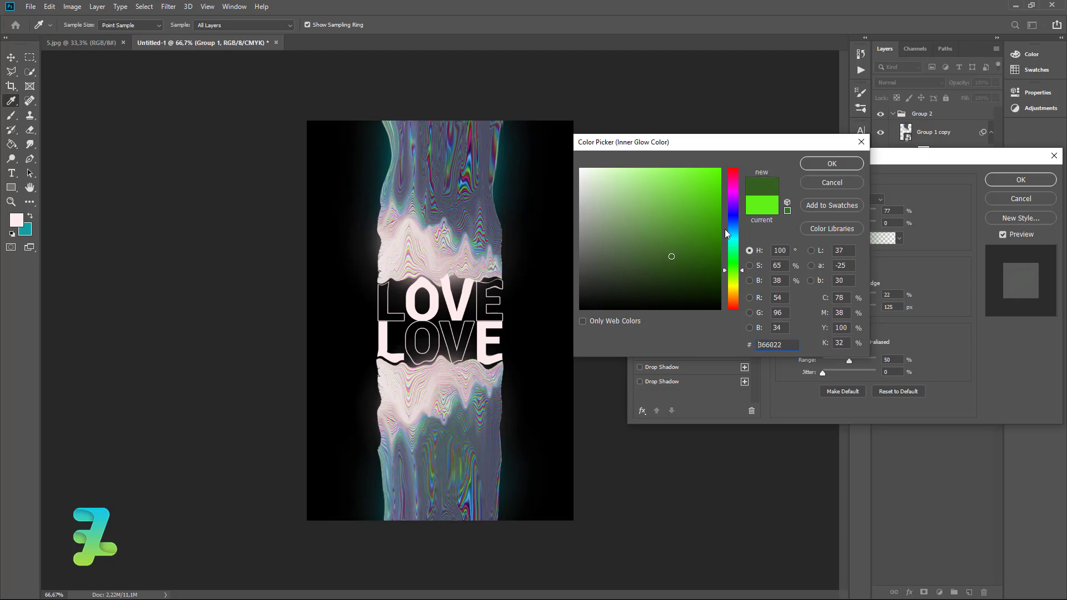
click(733, 235)
click(689, 259)
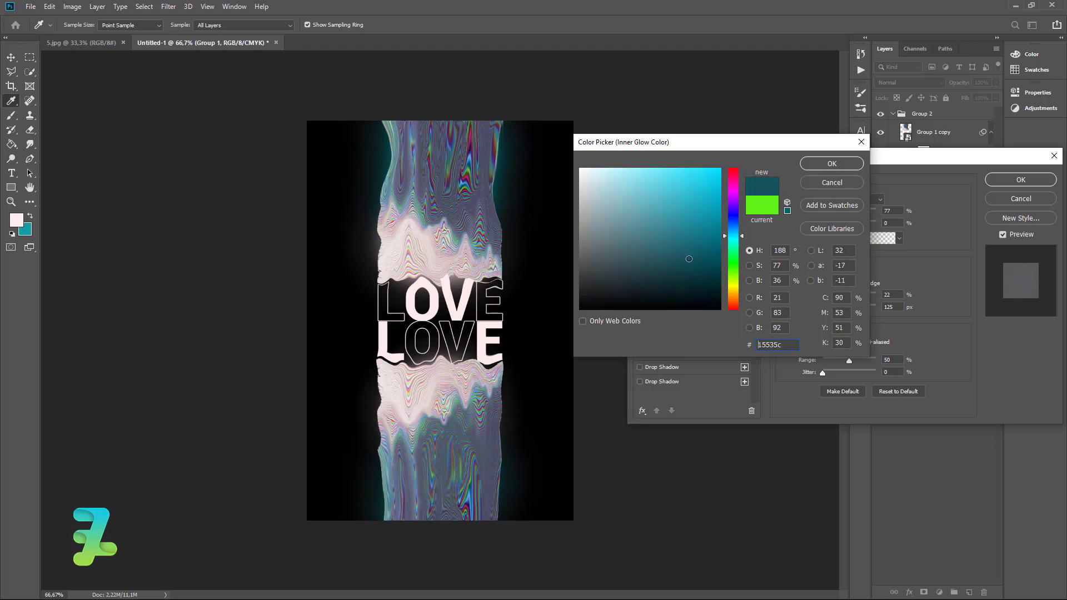
drag(689, 259, 735, 226)
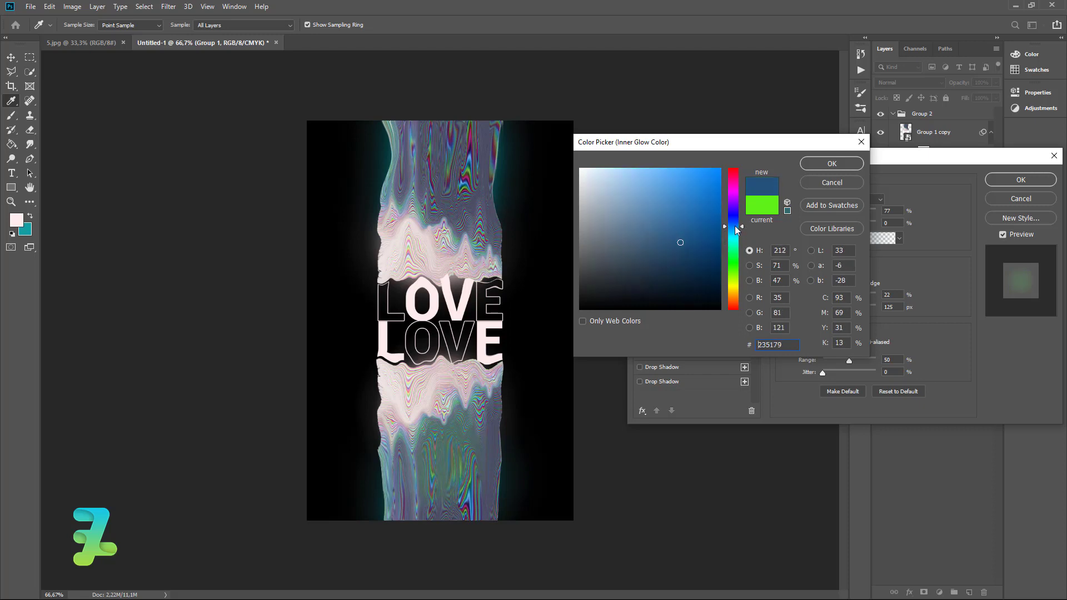
click(821, 166)
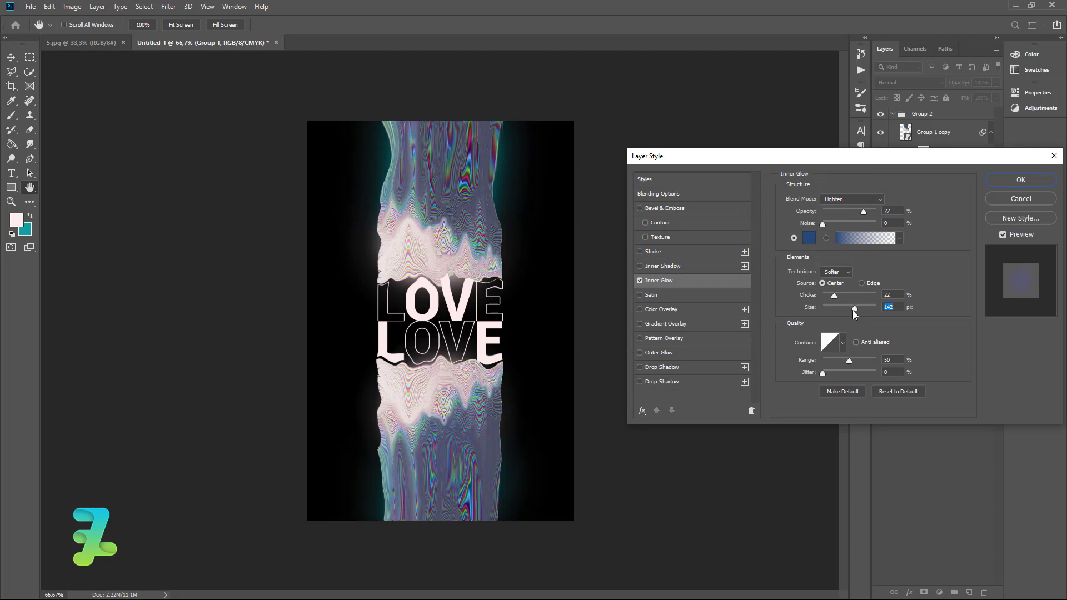
Step: Set the Inner Glow to 82% opacity, 44% noise, 88% choke and 147 px size, and test blend modes, ending on Soft Light
drag(853, 310, 869, 295)
drag(822, 223, 834, 223)
click(858, 199)
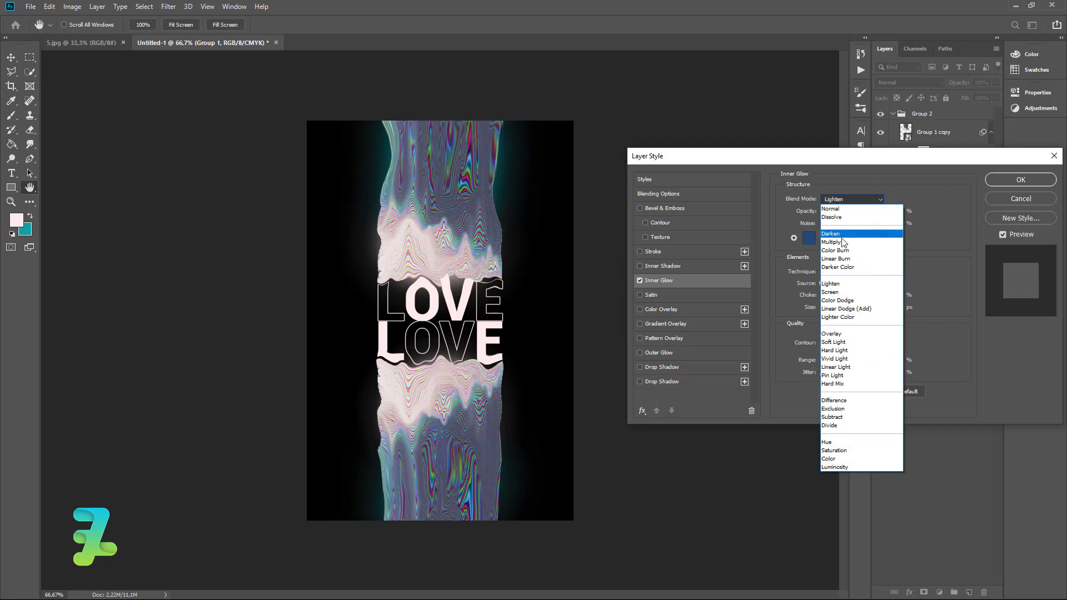
click(836, 291)
click(861, 200)
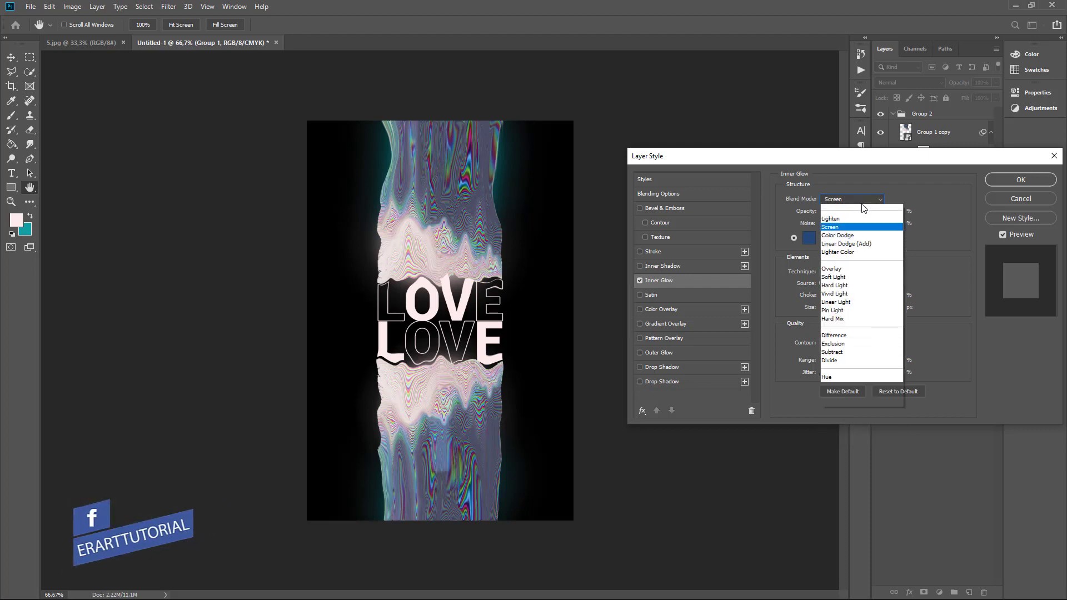
click(833, 242)
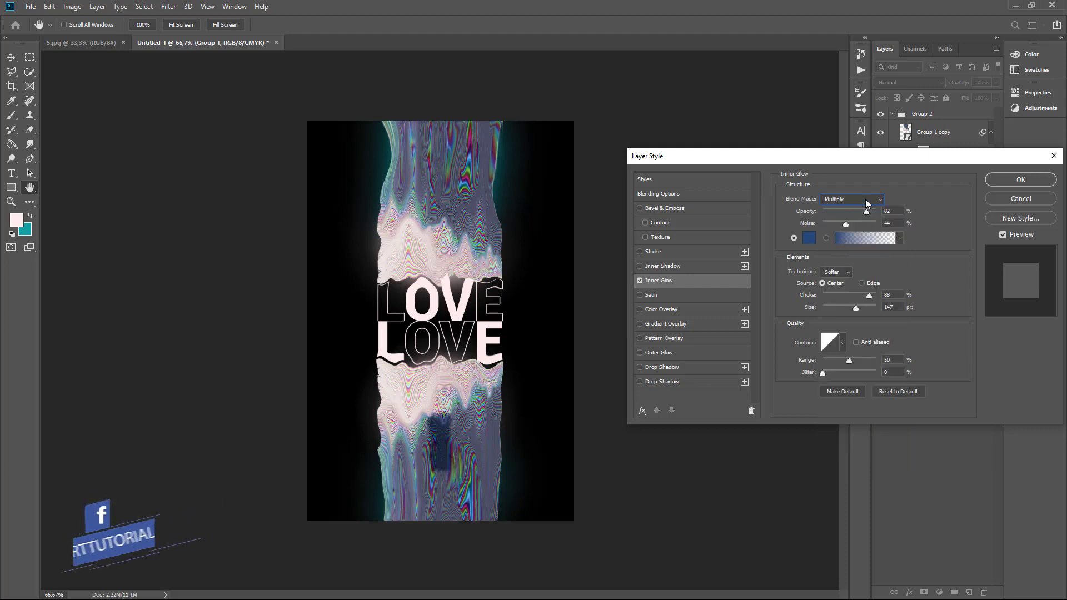
click(867, 200)
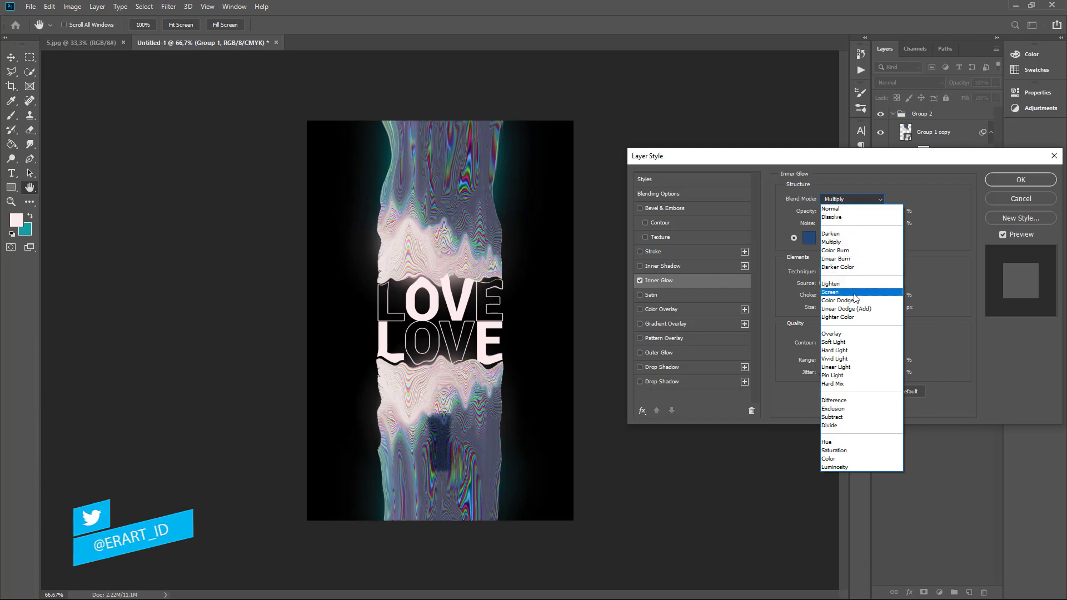
click(850, 342)
Step: Sample green #649d3b from the lower glitch art as the Inner Glow colour and reduce its choke to 0% and size to 4 px
click(811, 240)
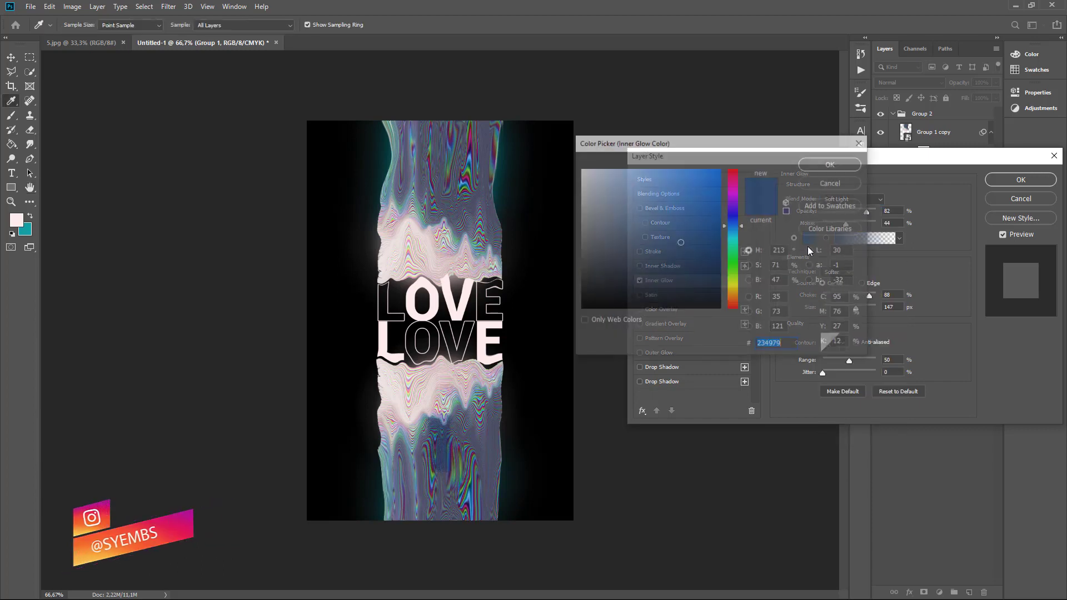
click(461, 473)
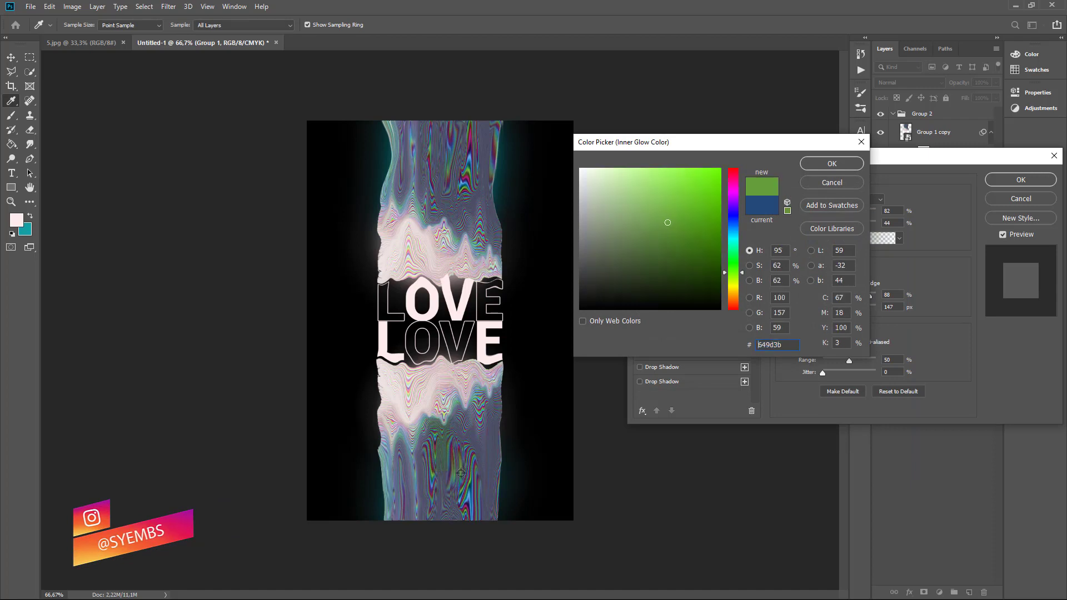
click(836, 166)
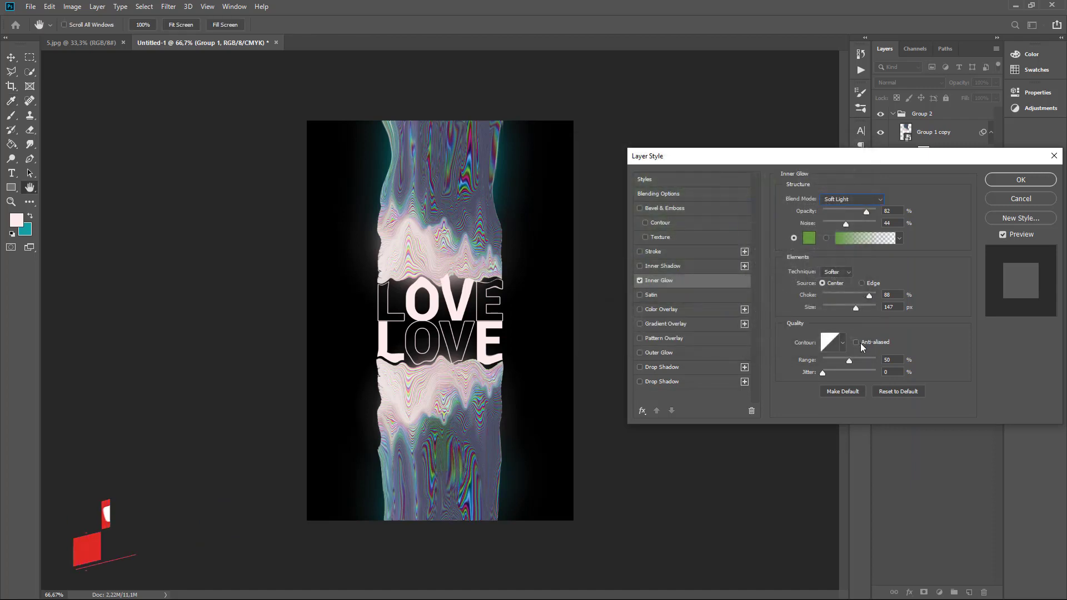
drag(858, 308, 824, 315)
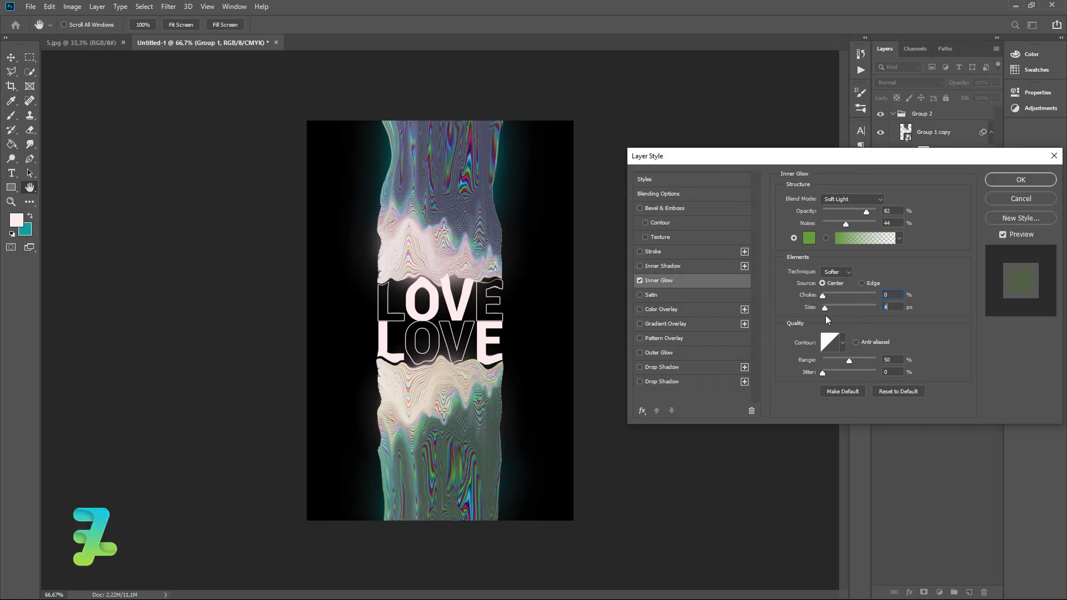
Step: Recolour the Inner Glow to teal #1f7281, set its size to 27 px, increase its range and apply the layer style
click(814, 241)
click(733, 237)
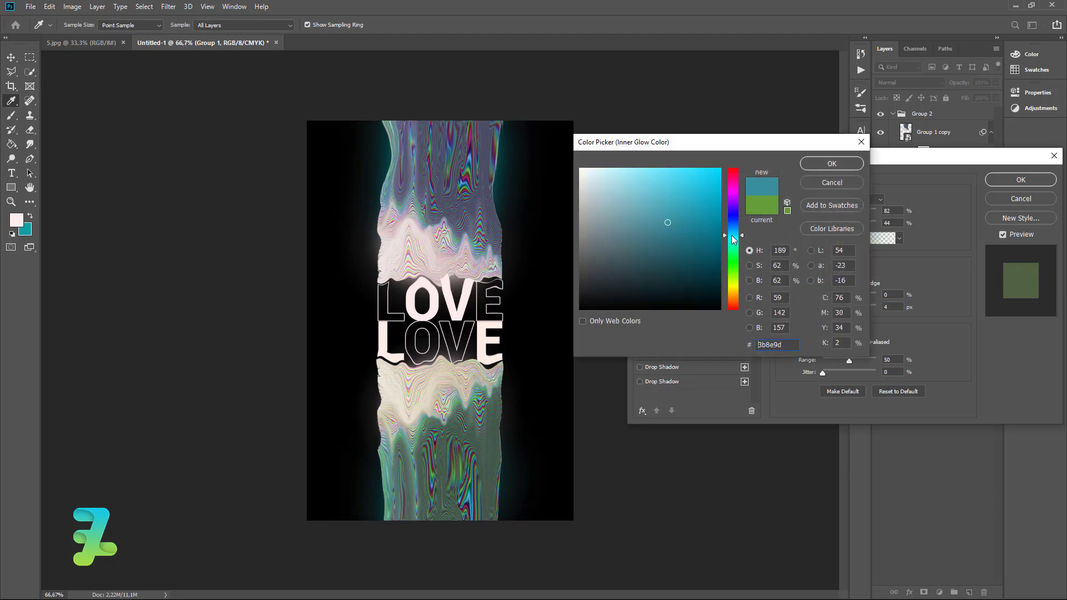
mouse_move(663, 233)
mouse_down()
mouse_move(669, 273)
mouse_move(699, 269)
mouse_up()
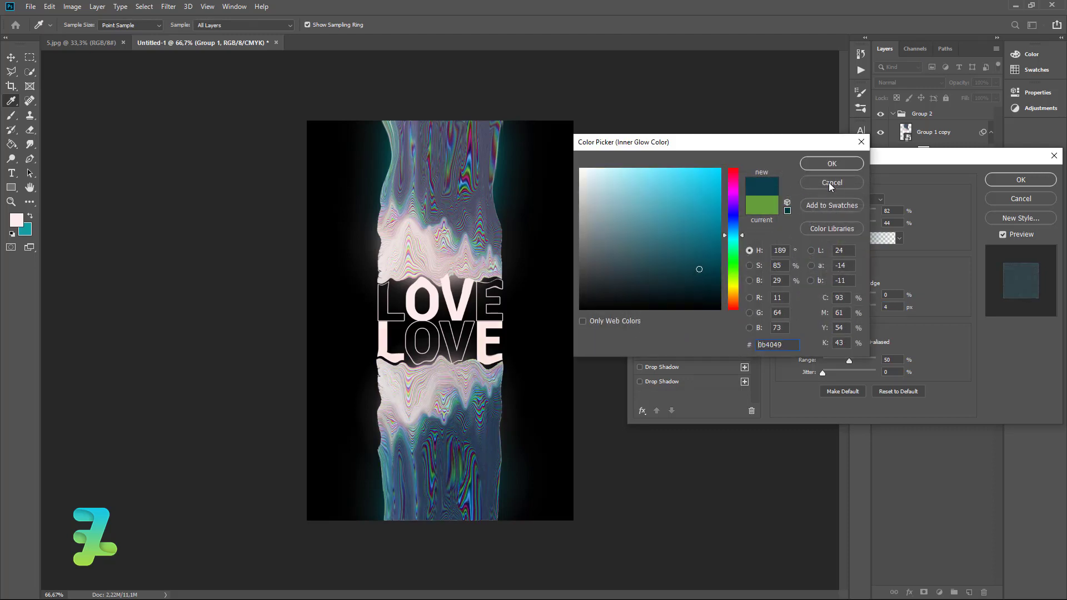
click(828, 166)
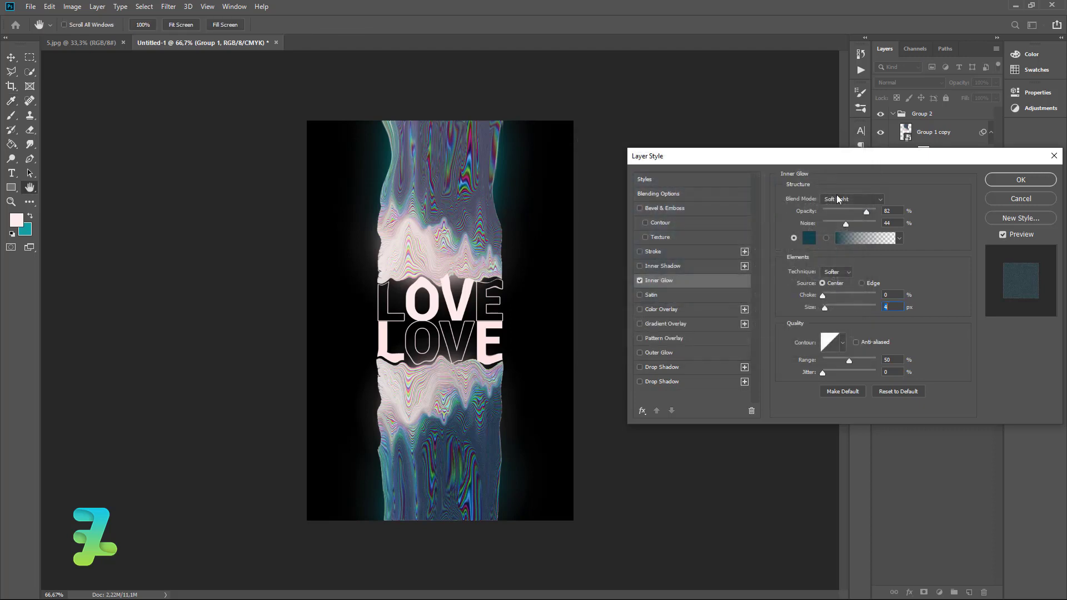
click(809, 238)
drag(699, 269, 694, 234)
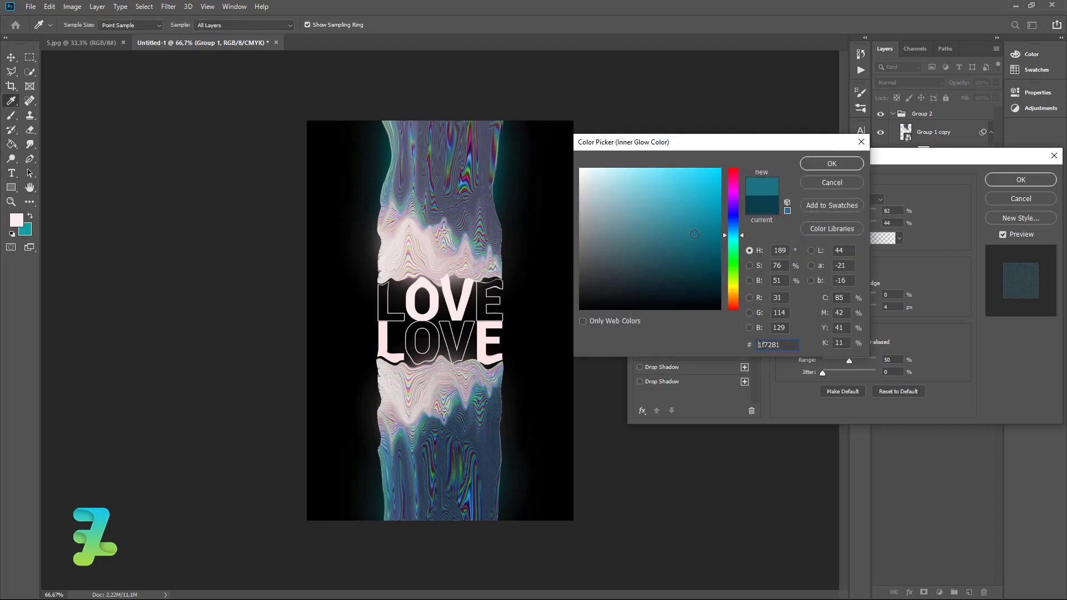
click(835, 165)
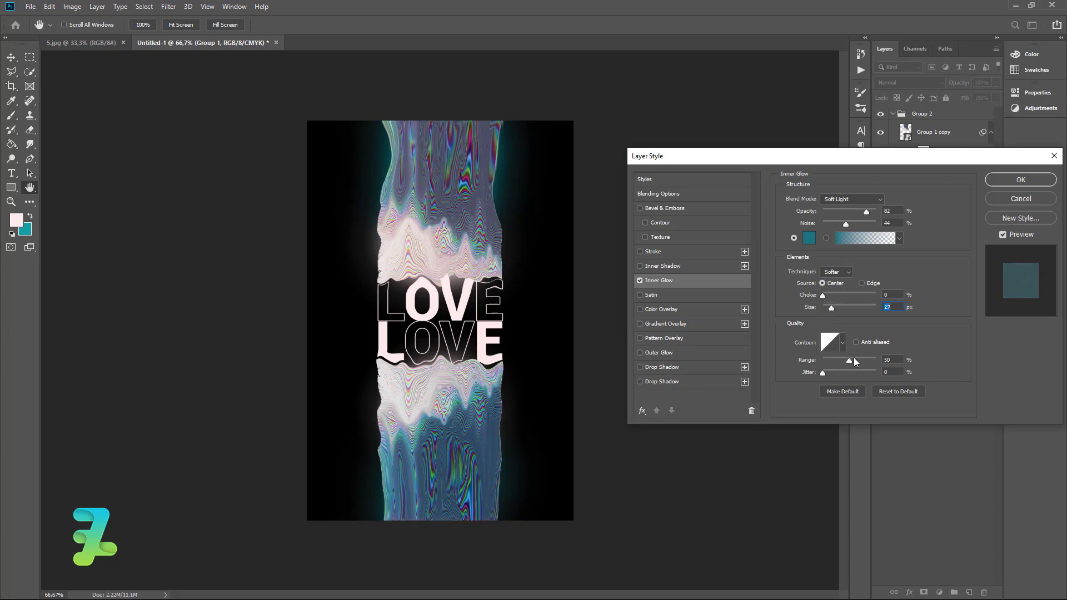
drag(849, 361, 863, 365)
click(1015, 182)
Step: Copy the layer style from Group 1 and paste it onto Group 1 copy
right_click(956, 187)
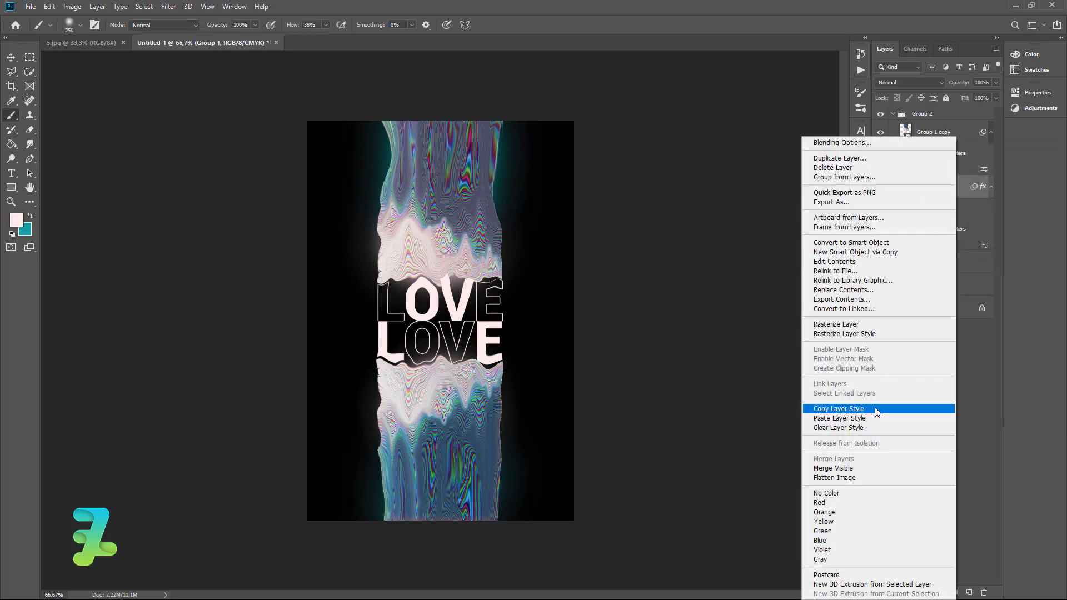
click(838, 409)
right_click(918, 133)
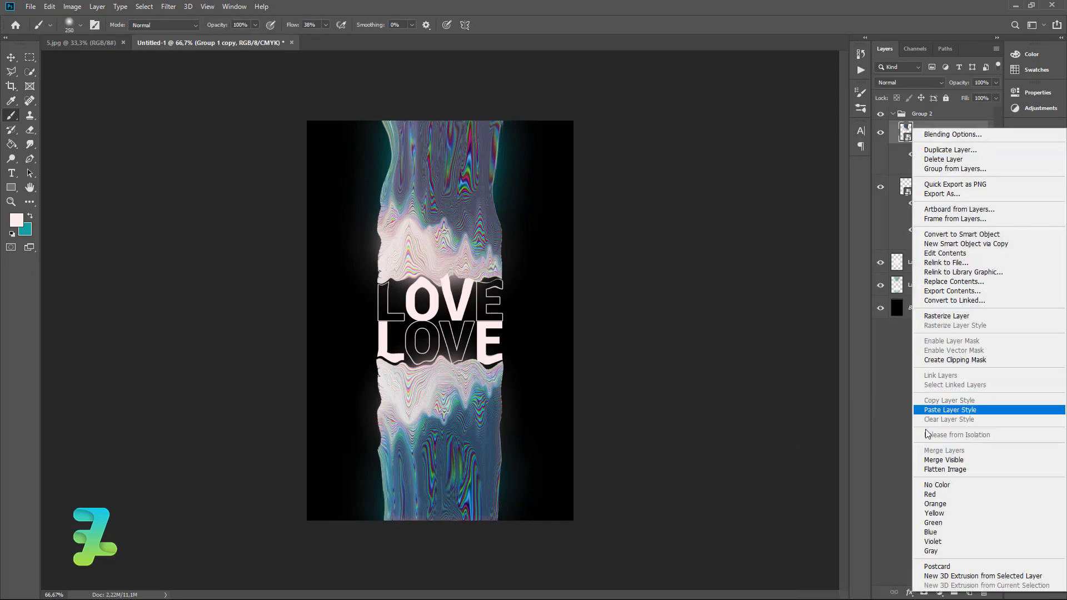
click(952, 411)
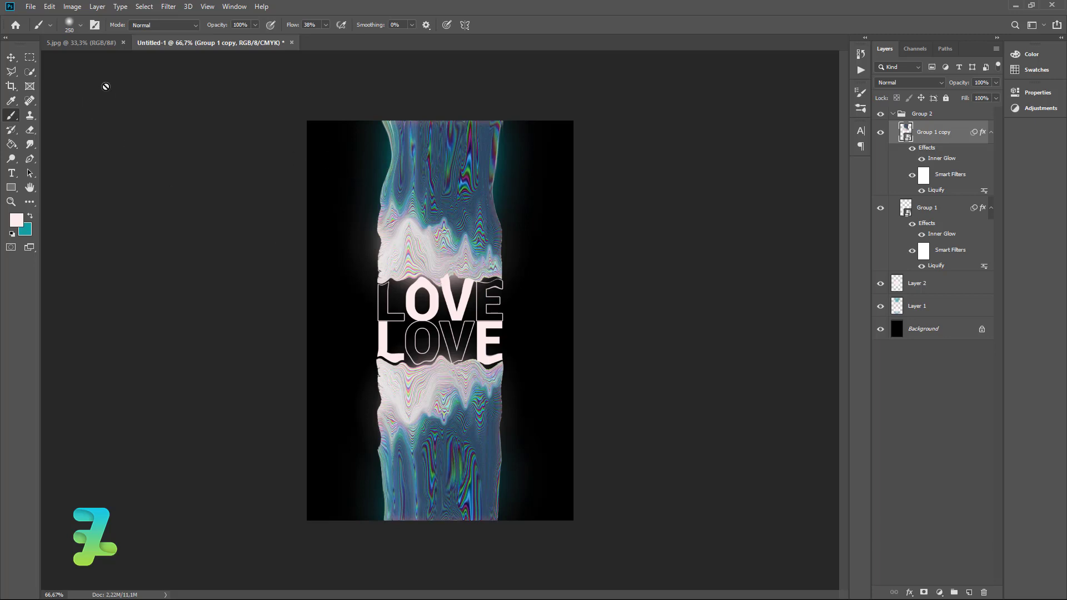
Step: Add the crinkled plastic texture from 5.jpg to the poster as a layer above Group 2 and close the source image
click(11, 58)
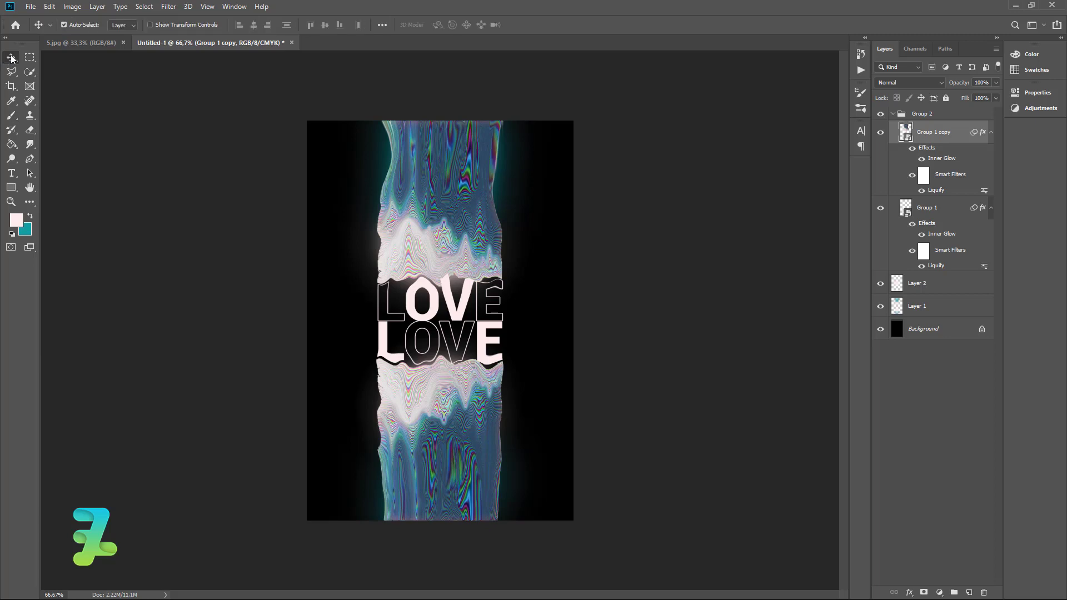
click(90, 42)
right_click(91, 43)
click(125, 88)
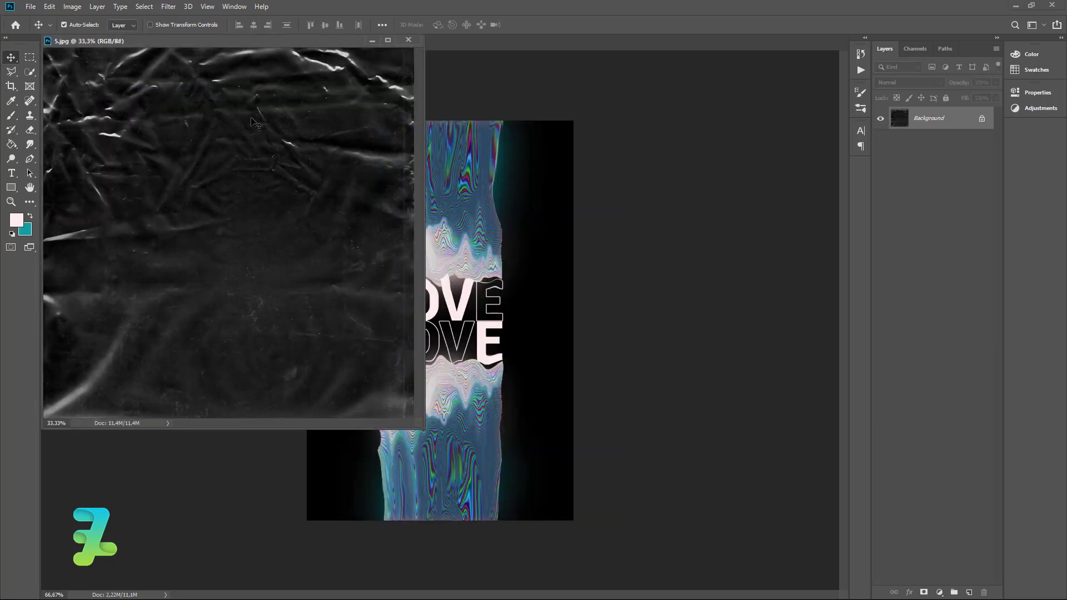
drag(494, 304, 495, 305)
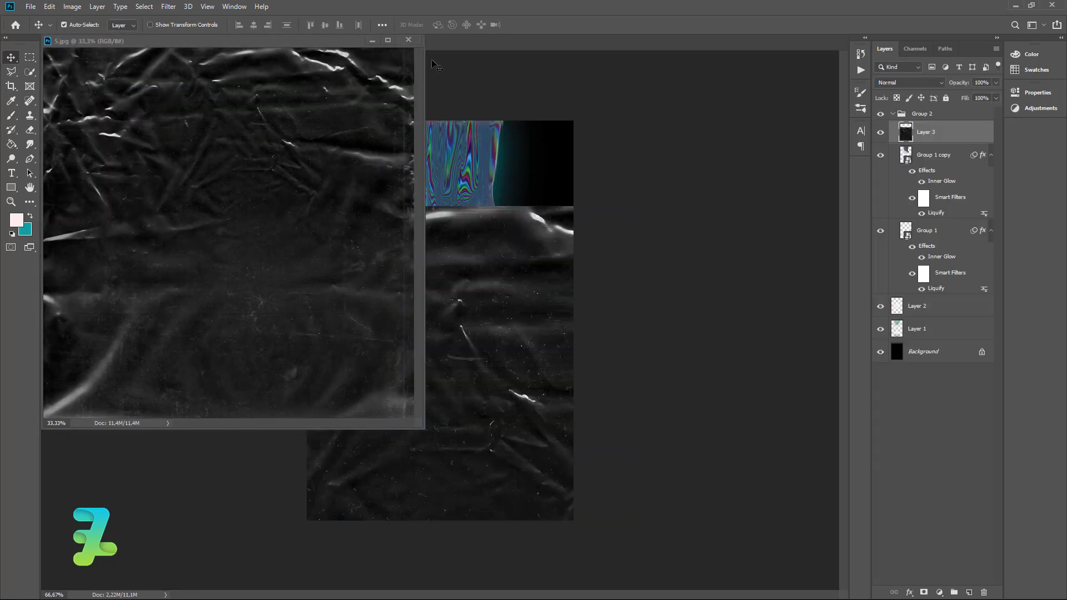
click(409, 40)
drag(908, 132, 919, 110)
click(893, 137)
Step: Scale the plastic texture layer down proportionally and position it so it covers the whole poster
key(ctrl+t)
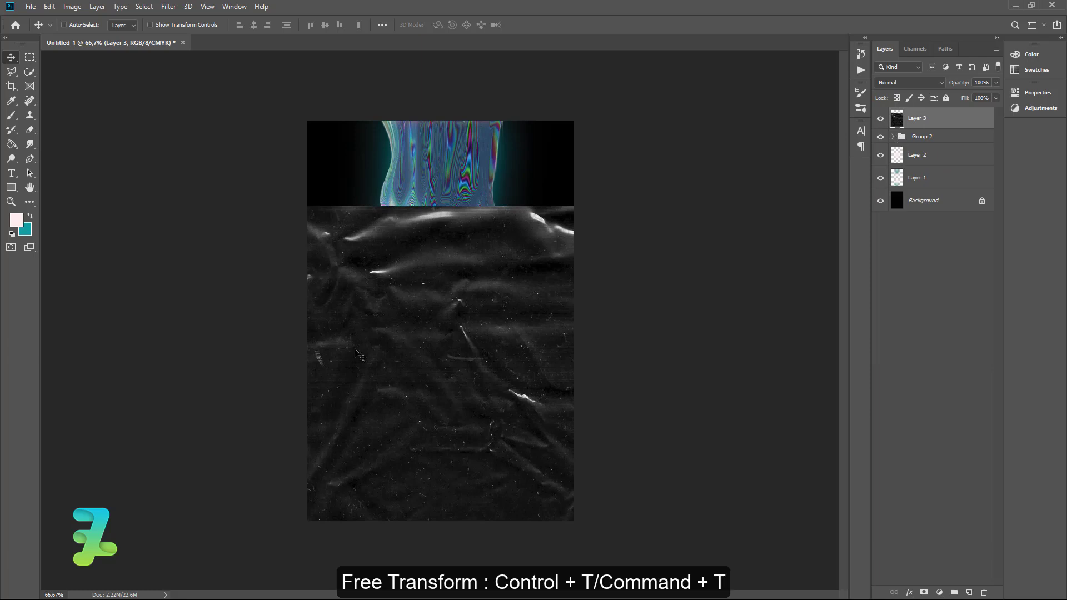
drag(419, 336, 406, 249)
key(ctrl+t)
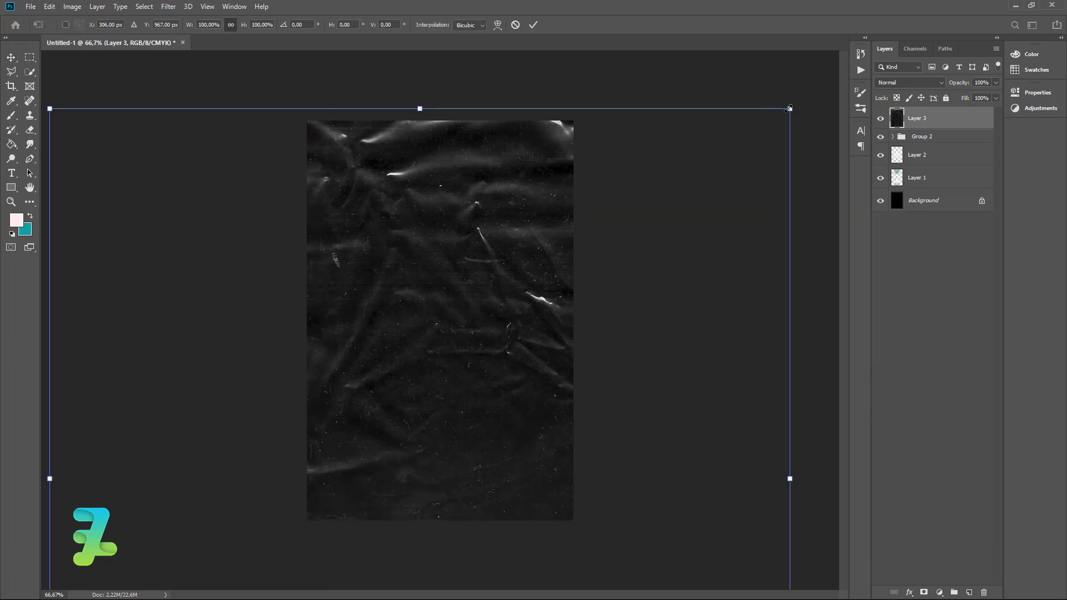
drag(789, 108, 679, 219)
drag(569, 318, 571, 136)
drag(681, 552, 611, 491)
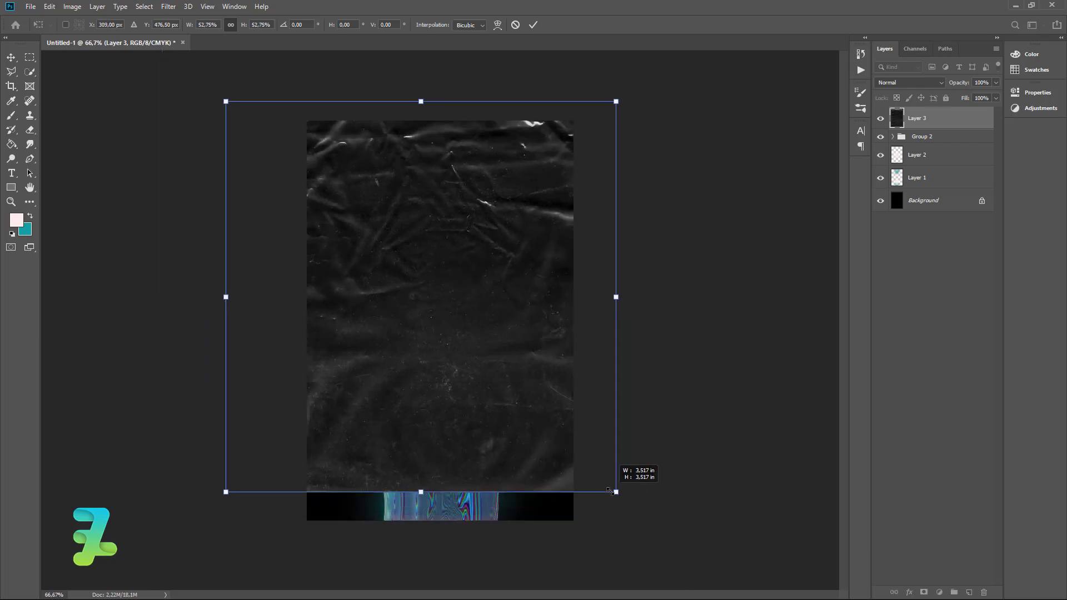
drag(520, 349, 522, 362)
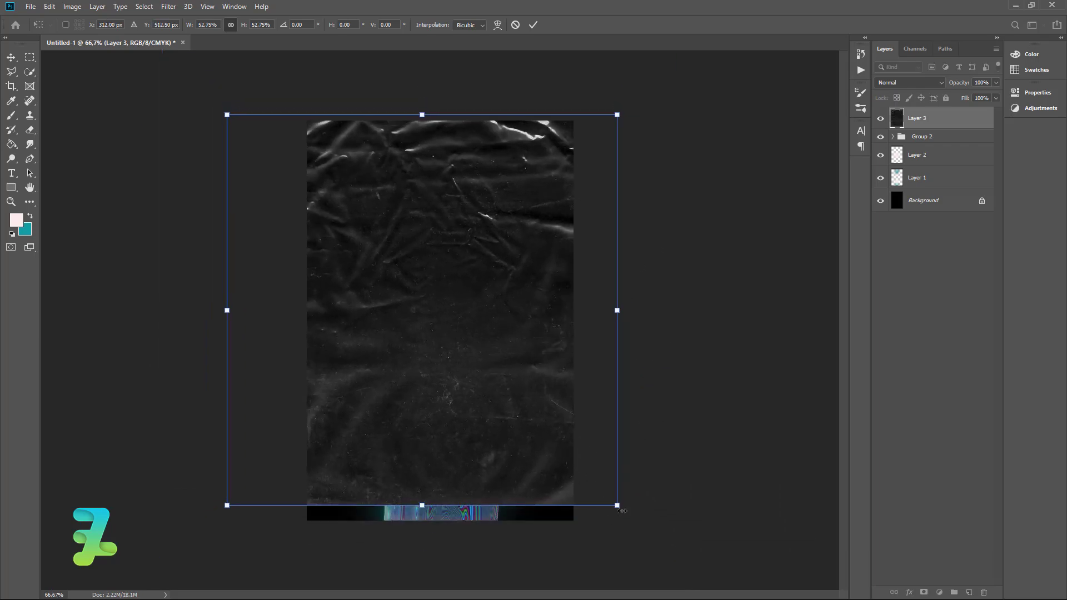
drag(622, 510, 640, 528)
drag(514, 407, 505, 411)
key(Return)
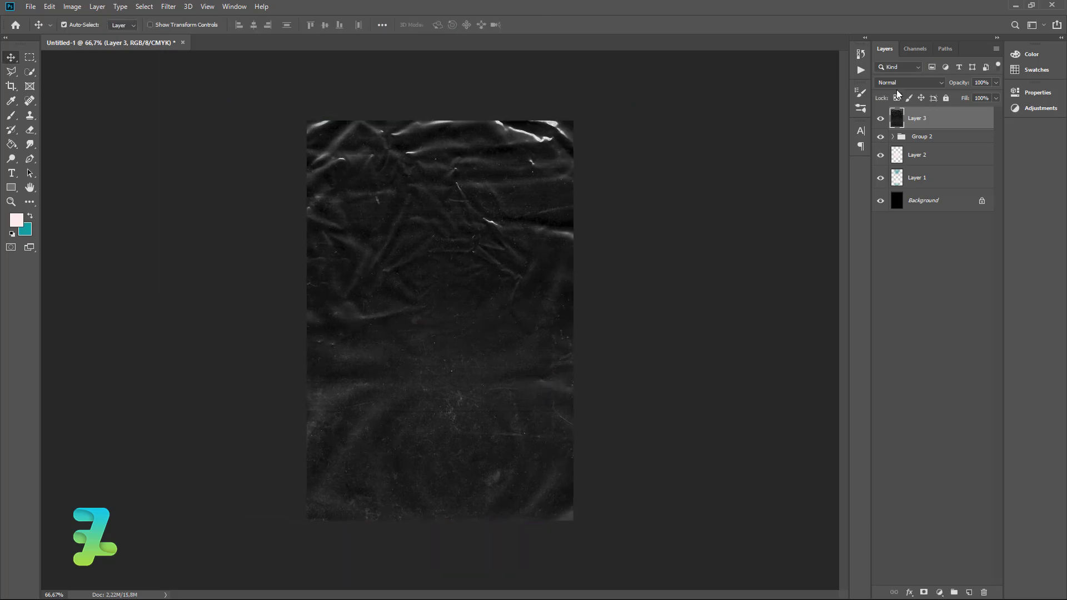
Step: Set the texture layer's blend mode to Screen and clip a Levels adjustment to it with the midtones at 0.69
click(902, 86)
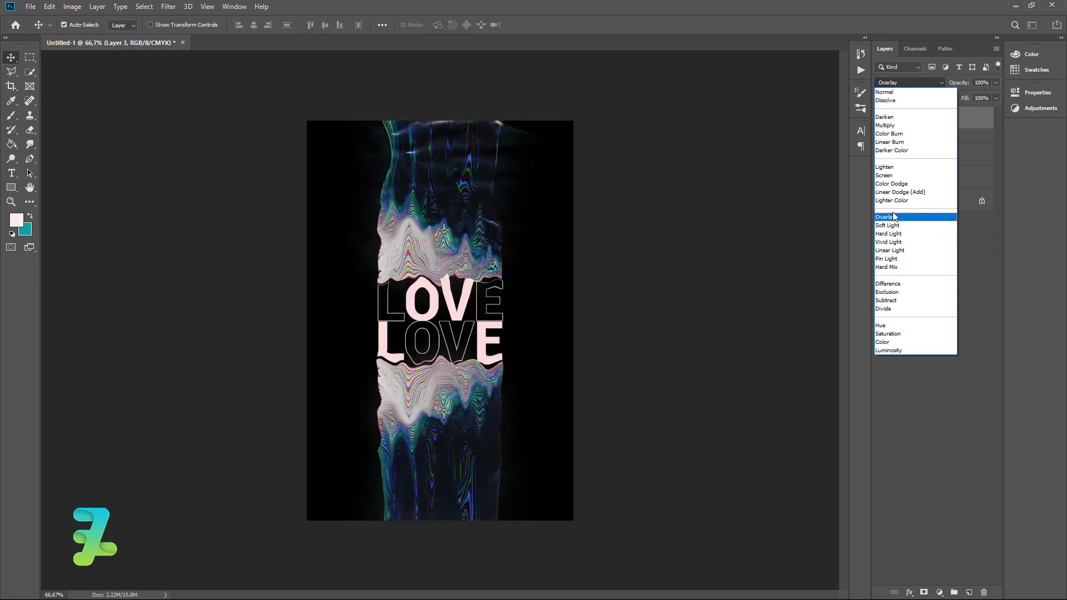
click(891, 177)
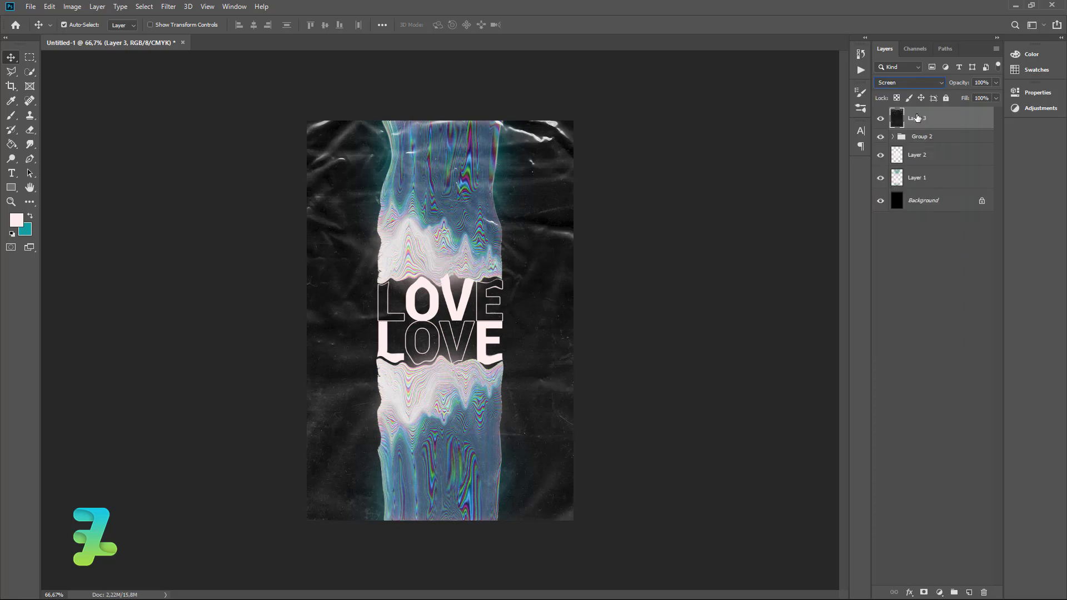
click(940, 592)
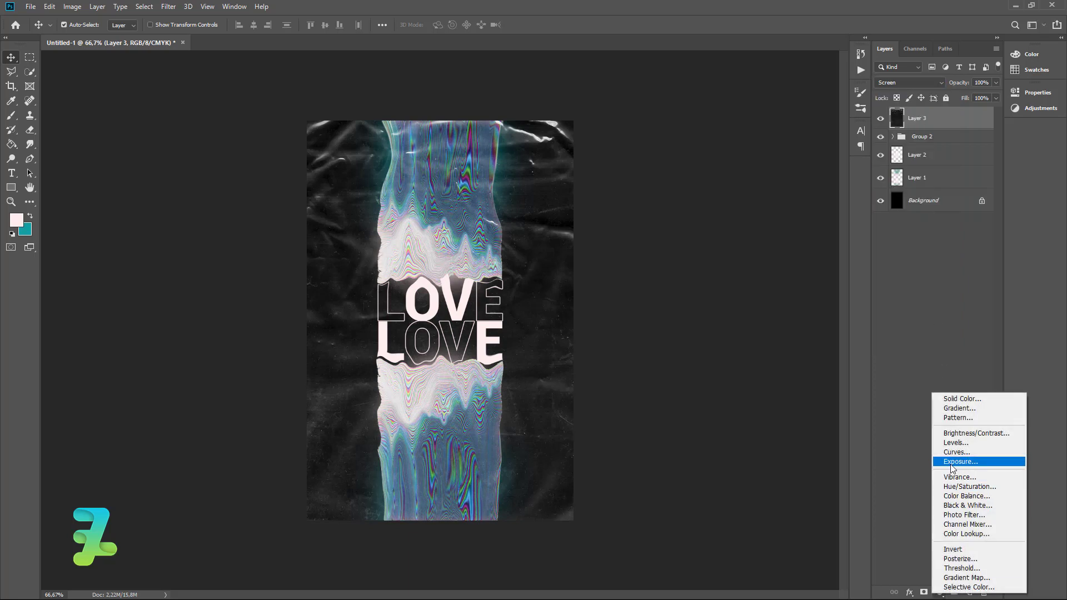
click(953, 443)
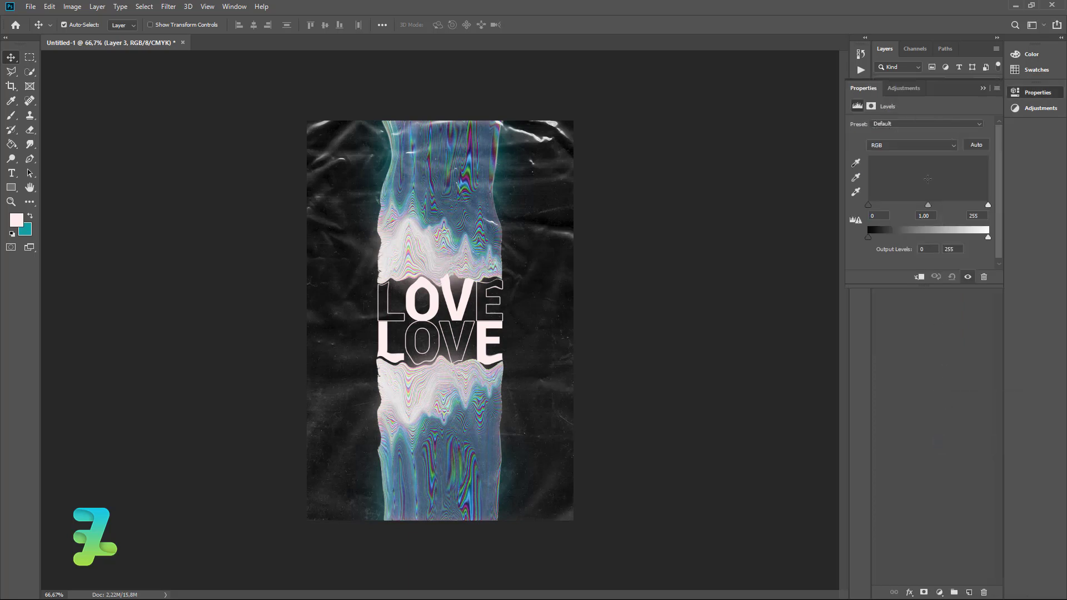
click(920, 278)
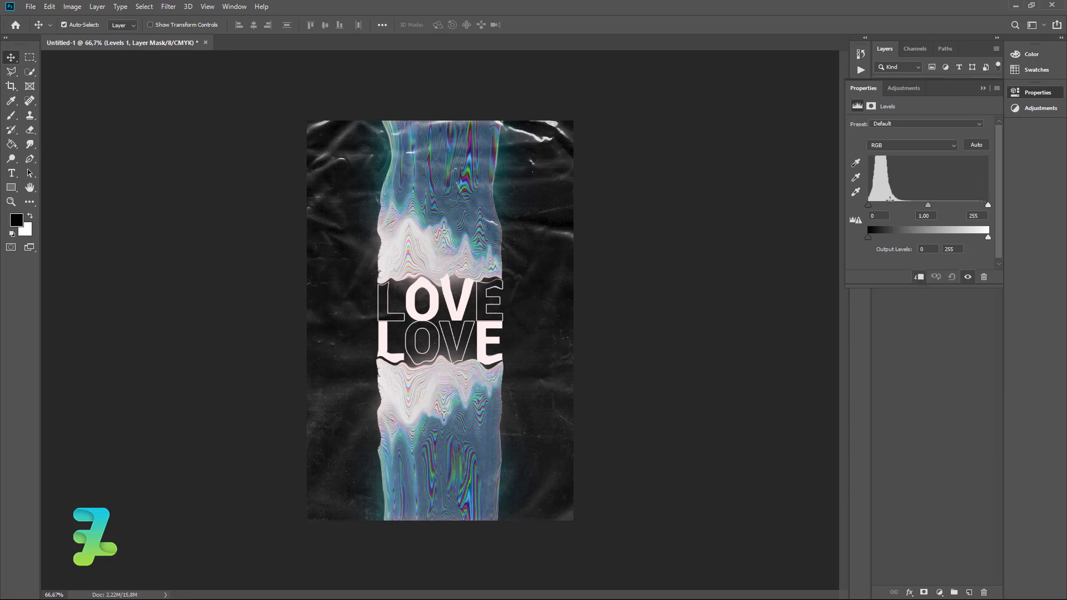
mouse_move(928, 205)
mouse_down()
mouse_move(919, 205)
mouse_move(944, 206)
mouse_move(943, 216)
mouse_up()
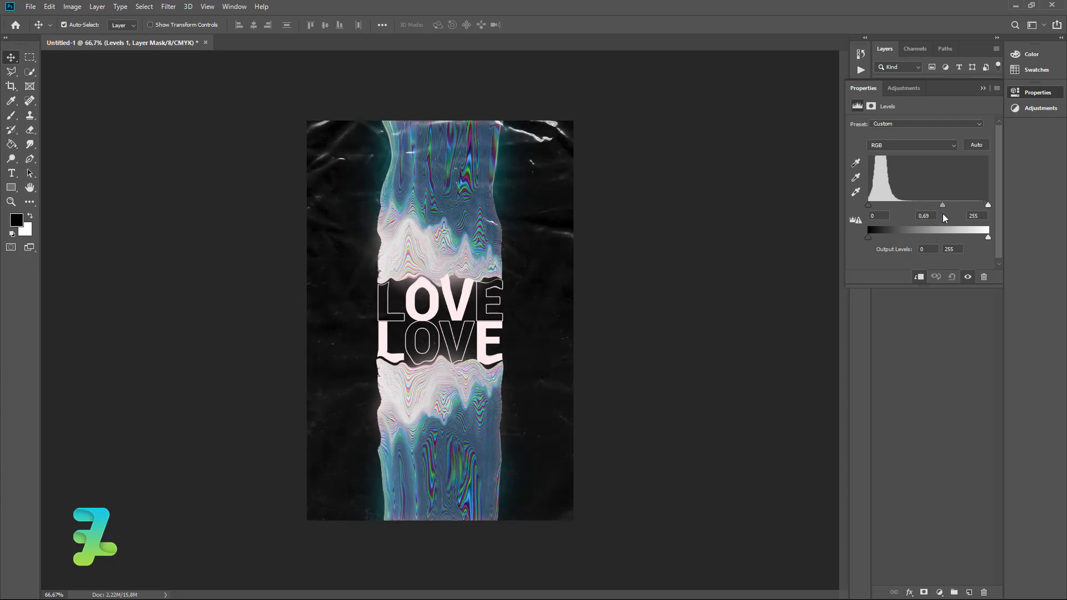
click(983, 88)
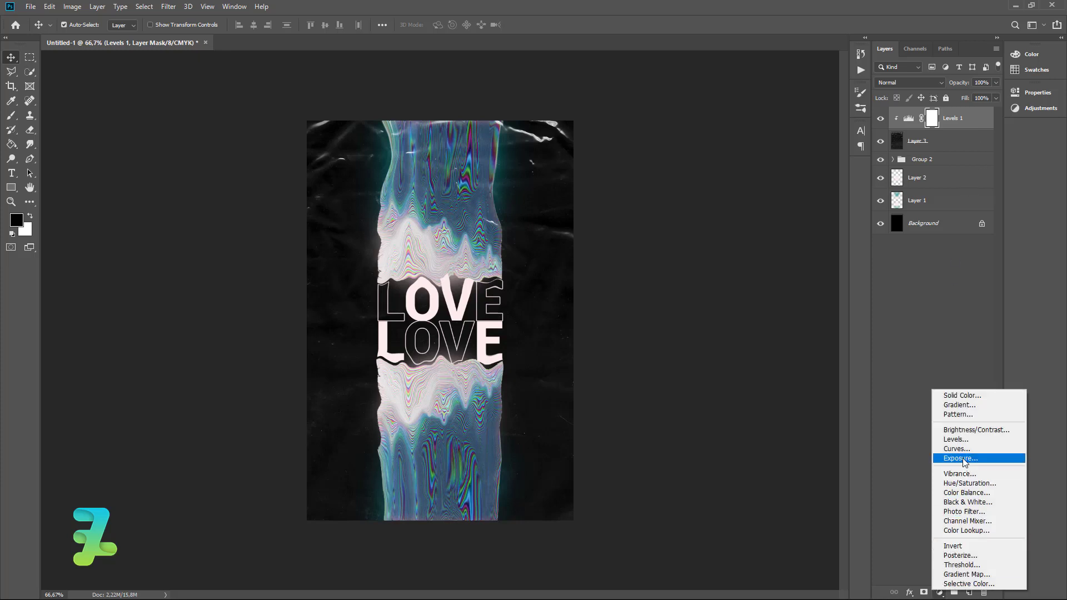
Step: Add a Curves adjustment clipped to the texture, pulling the RGB curve down with two points in the shadows and highlights to darken it
click(965, 449)
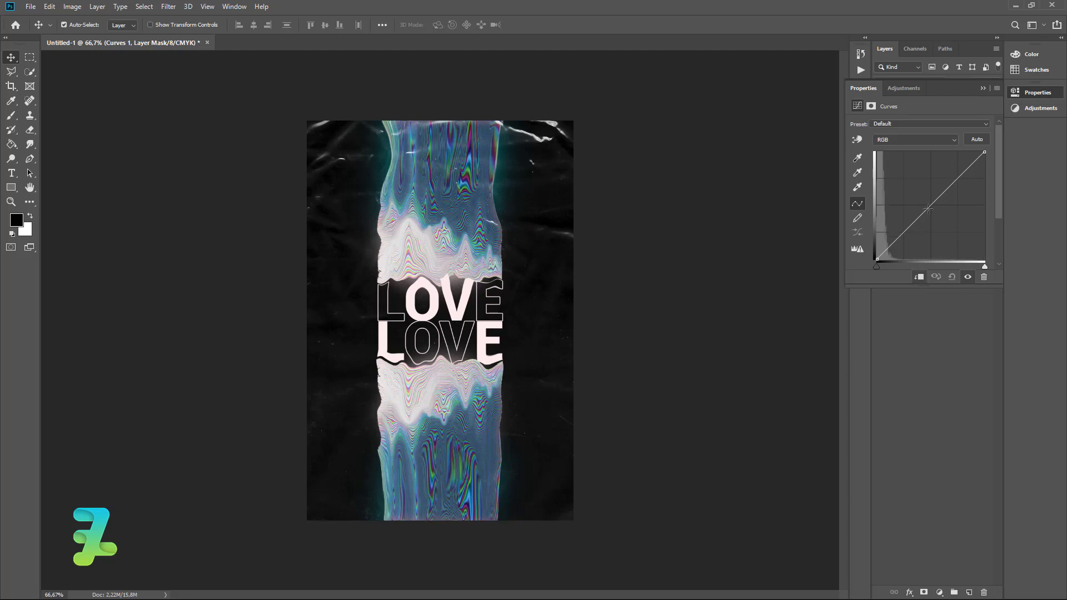
drag(928, 209, 911, 248)
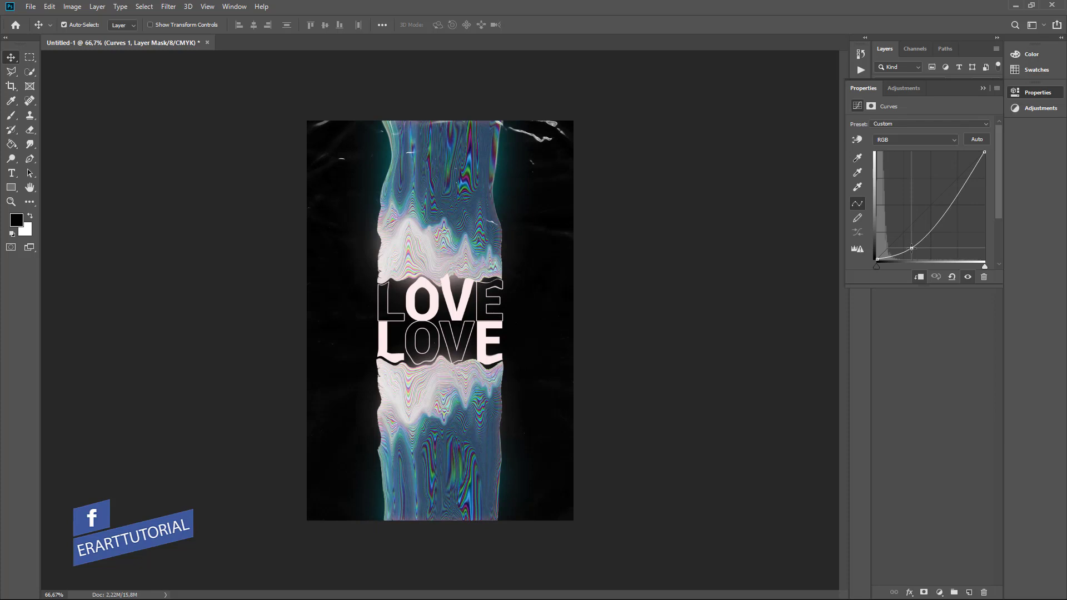
click(960, 186)
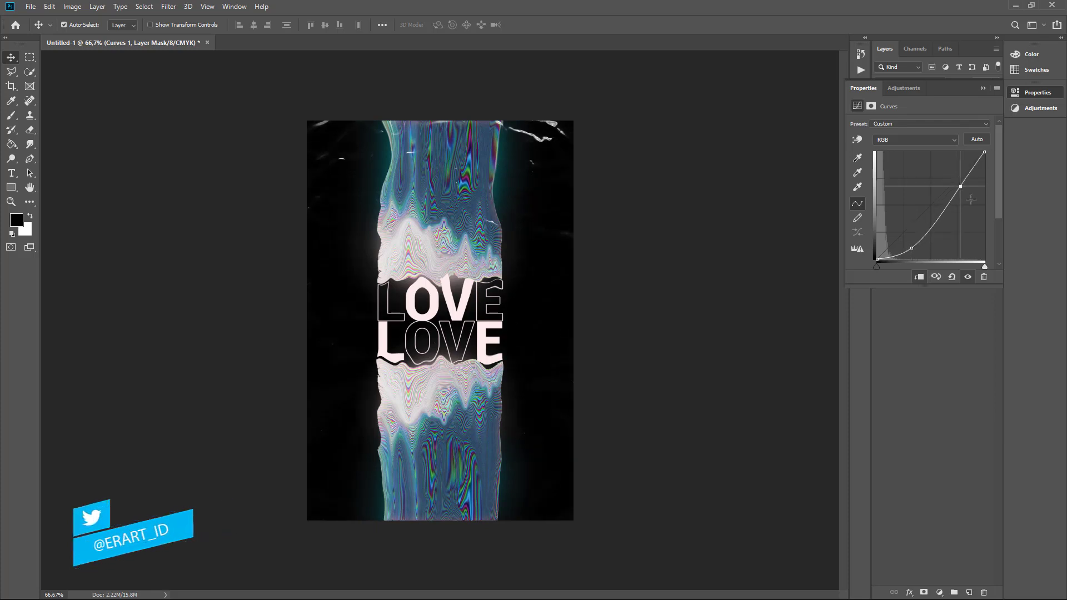
mouse_move(971, 199)
mouse_down()
mouse_move(965, 186)
mouse_move(971, 193)
mouse_up()
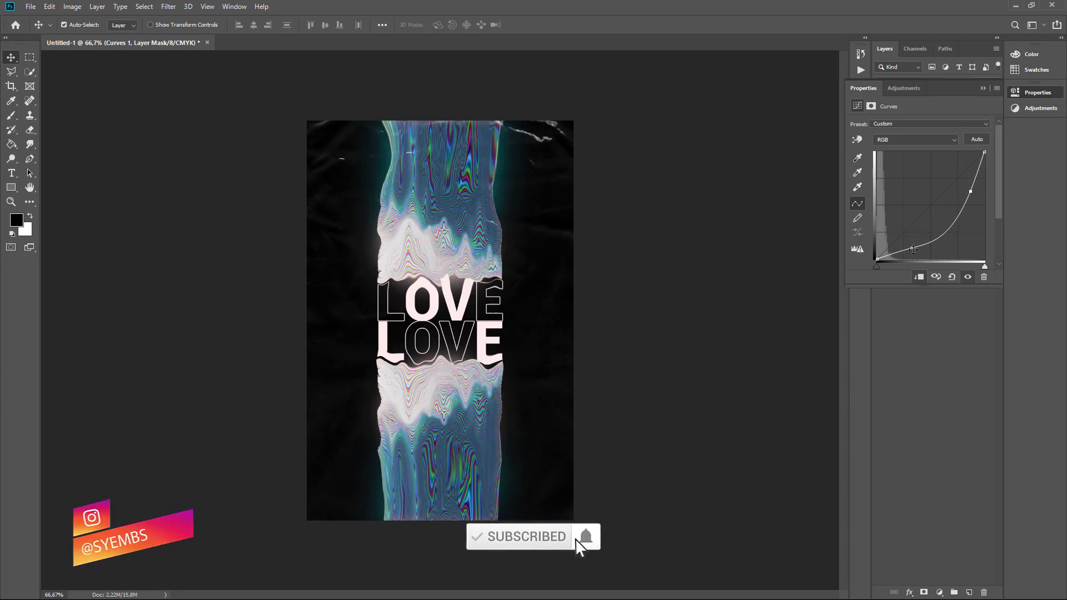
drag(913, 250, 886, 257)
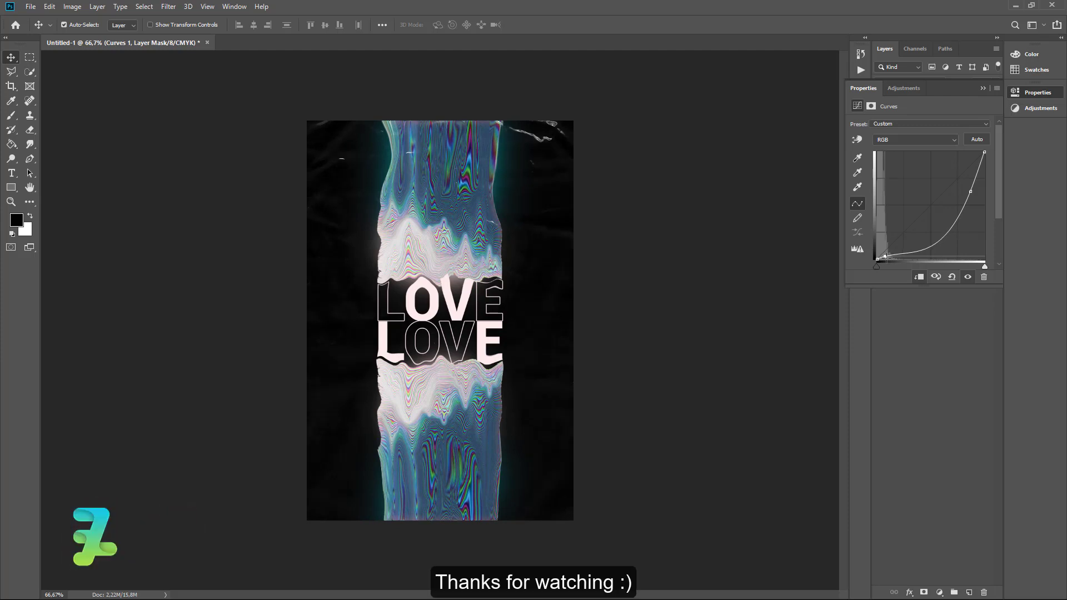
click(940, 398)
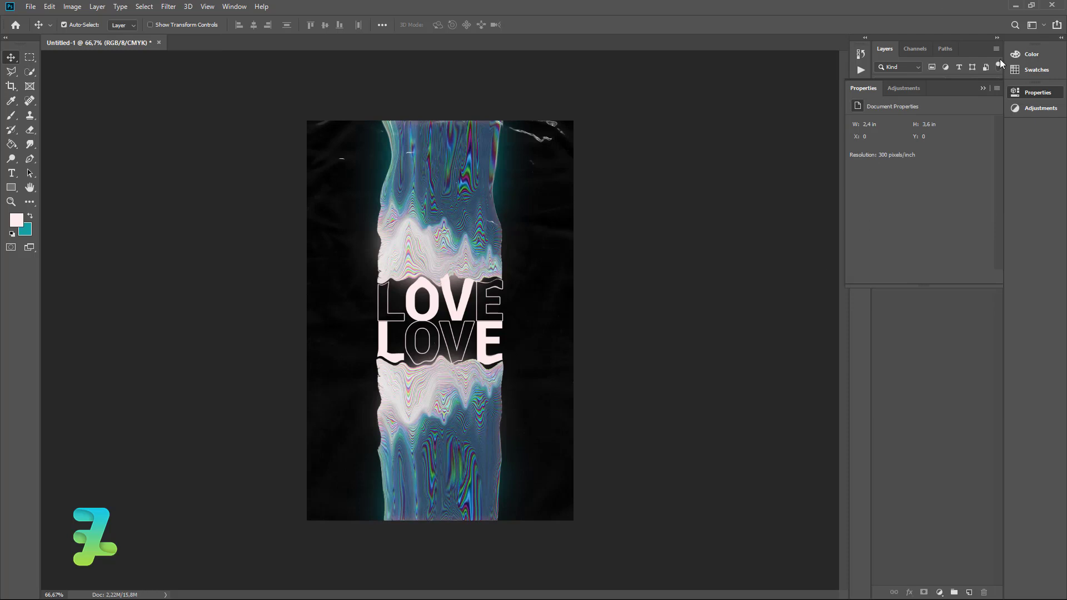
click(982, 88)
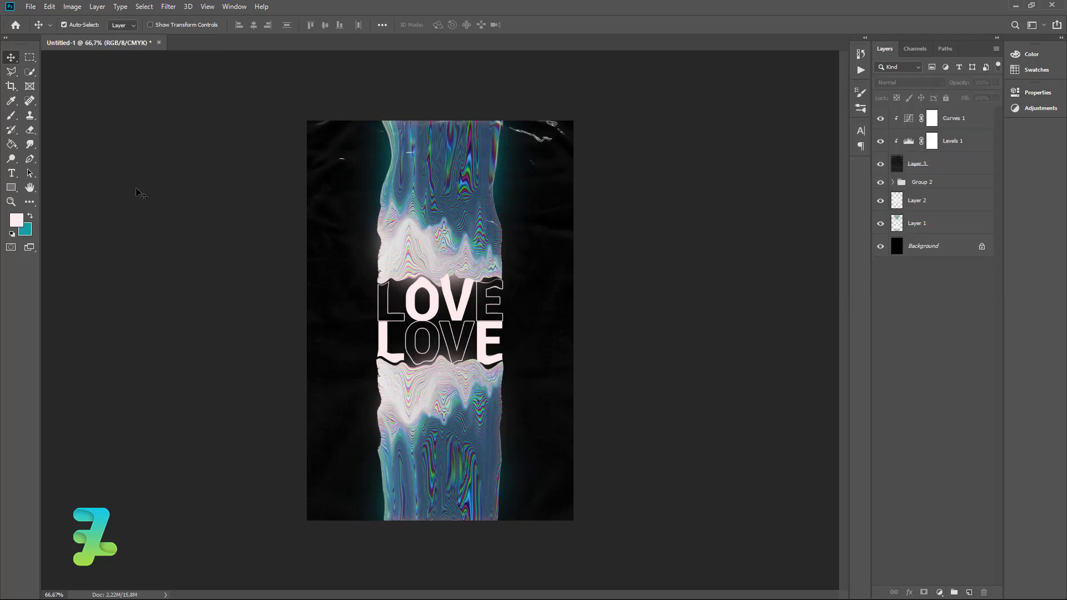